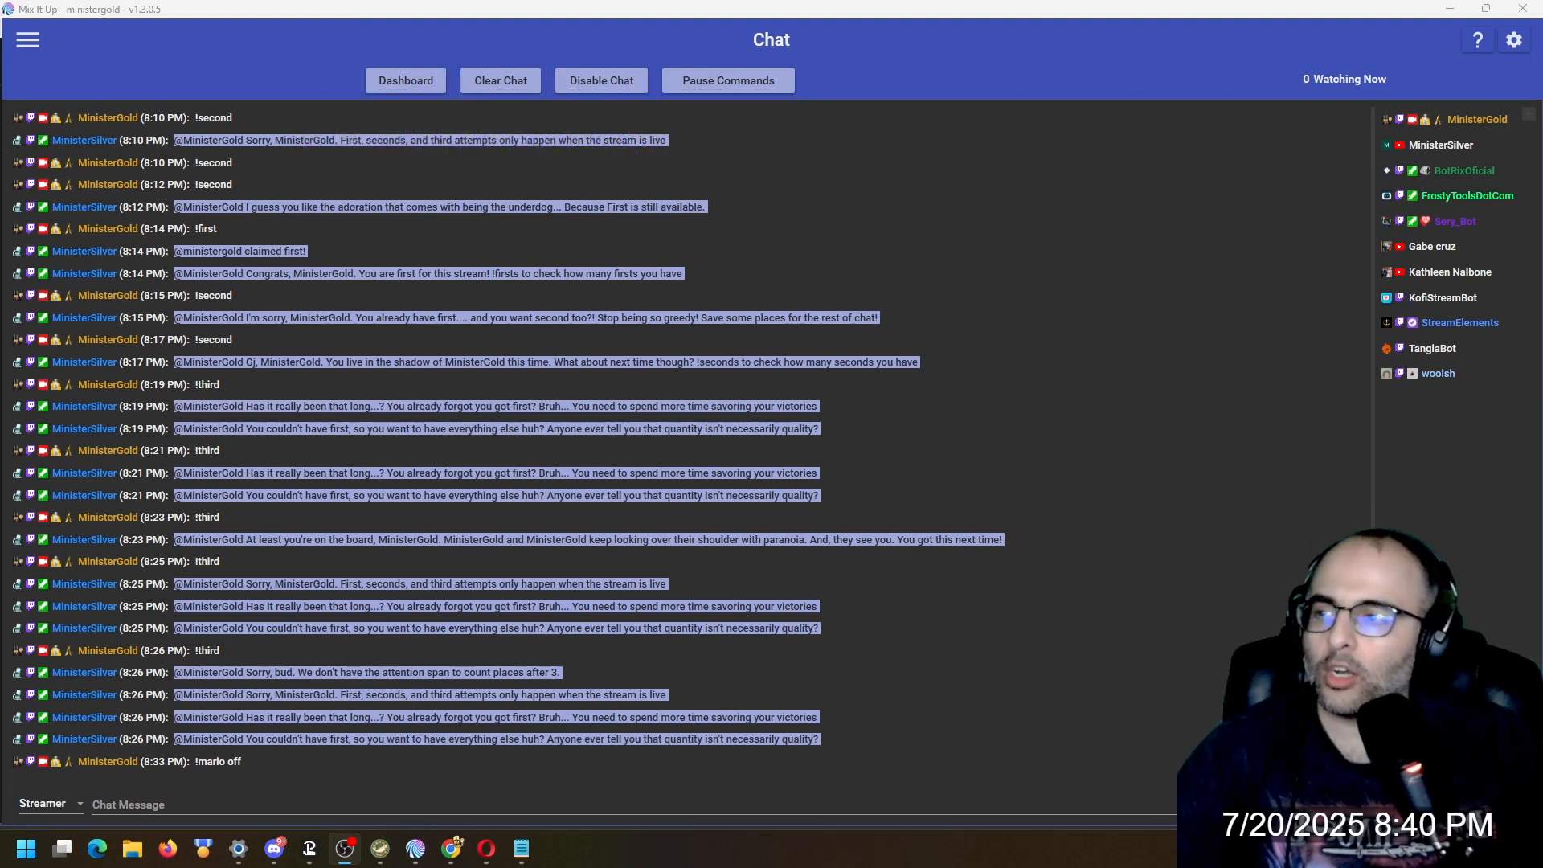
- Open the About page to check the application version
click(27, 40)
scroll(89, 707, down, 2)
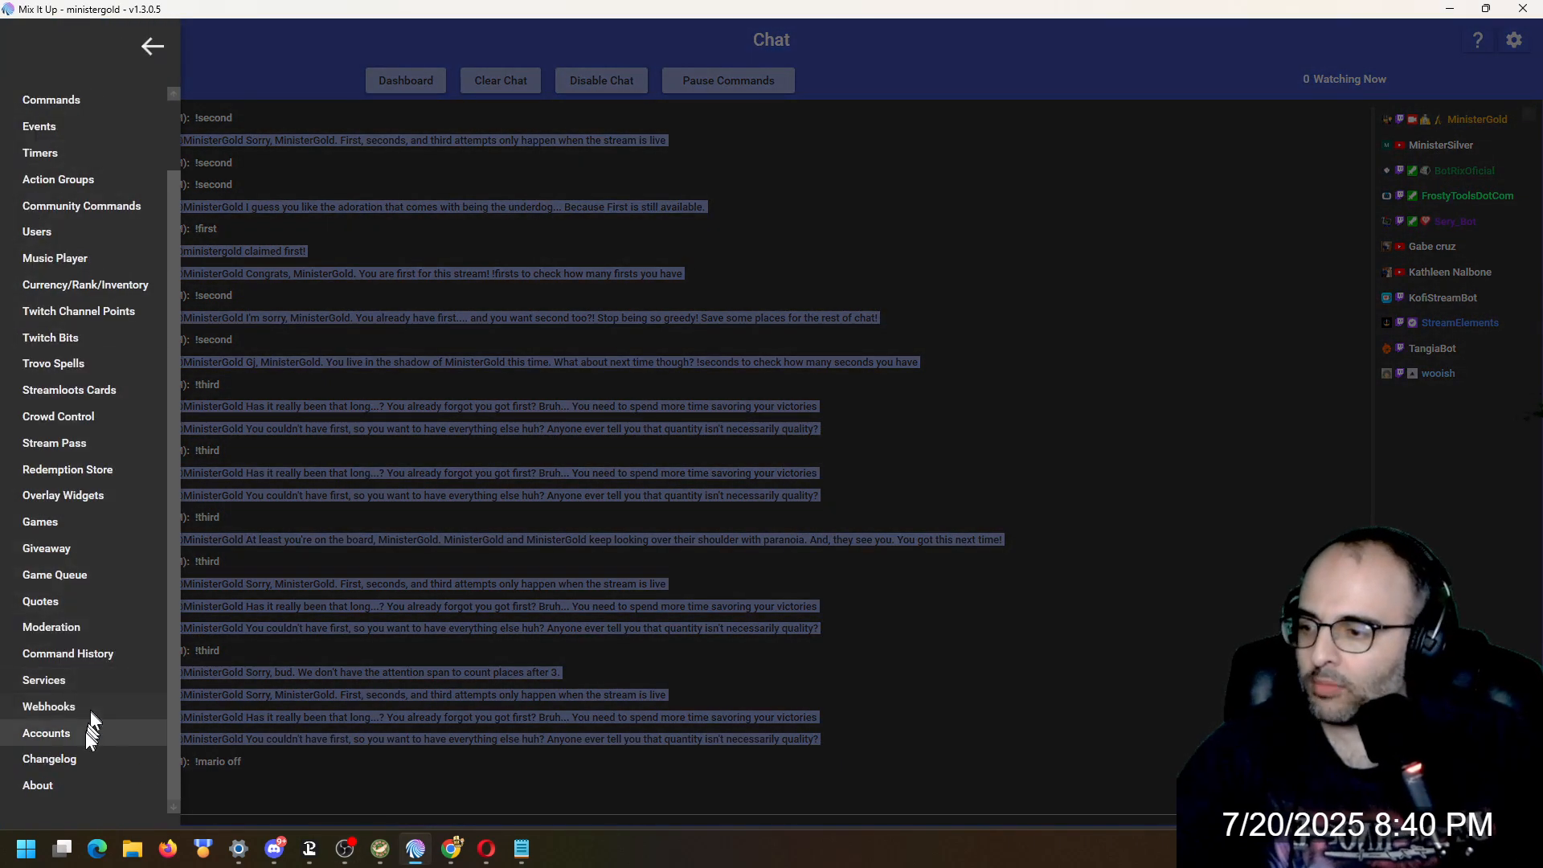
click(57, 781)
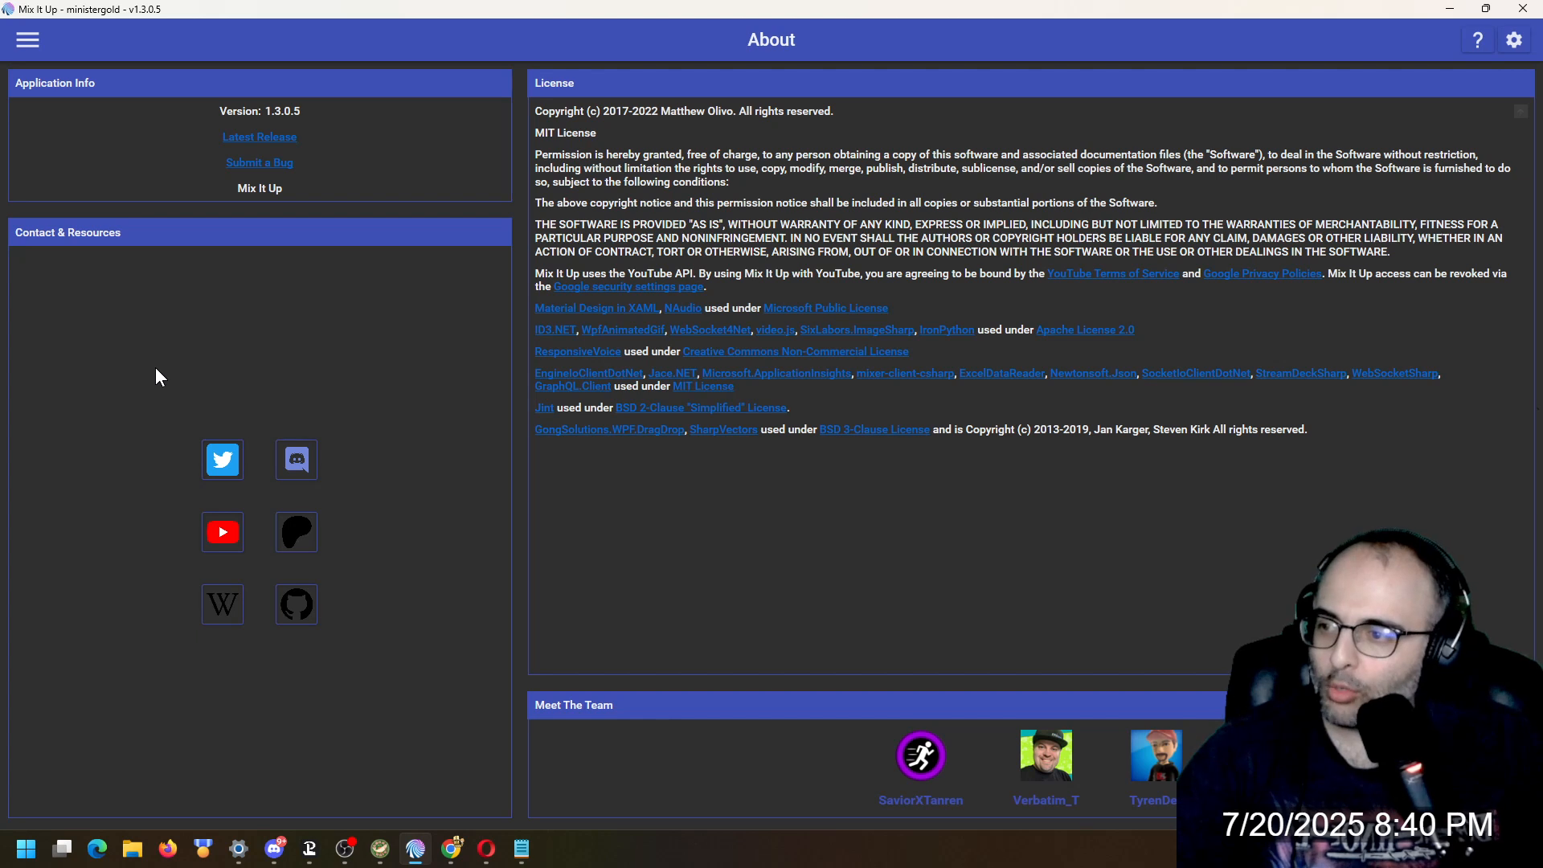
key(alt+Tab)
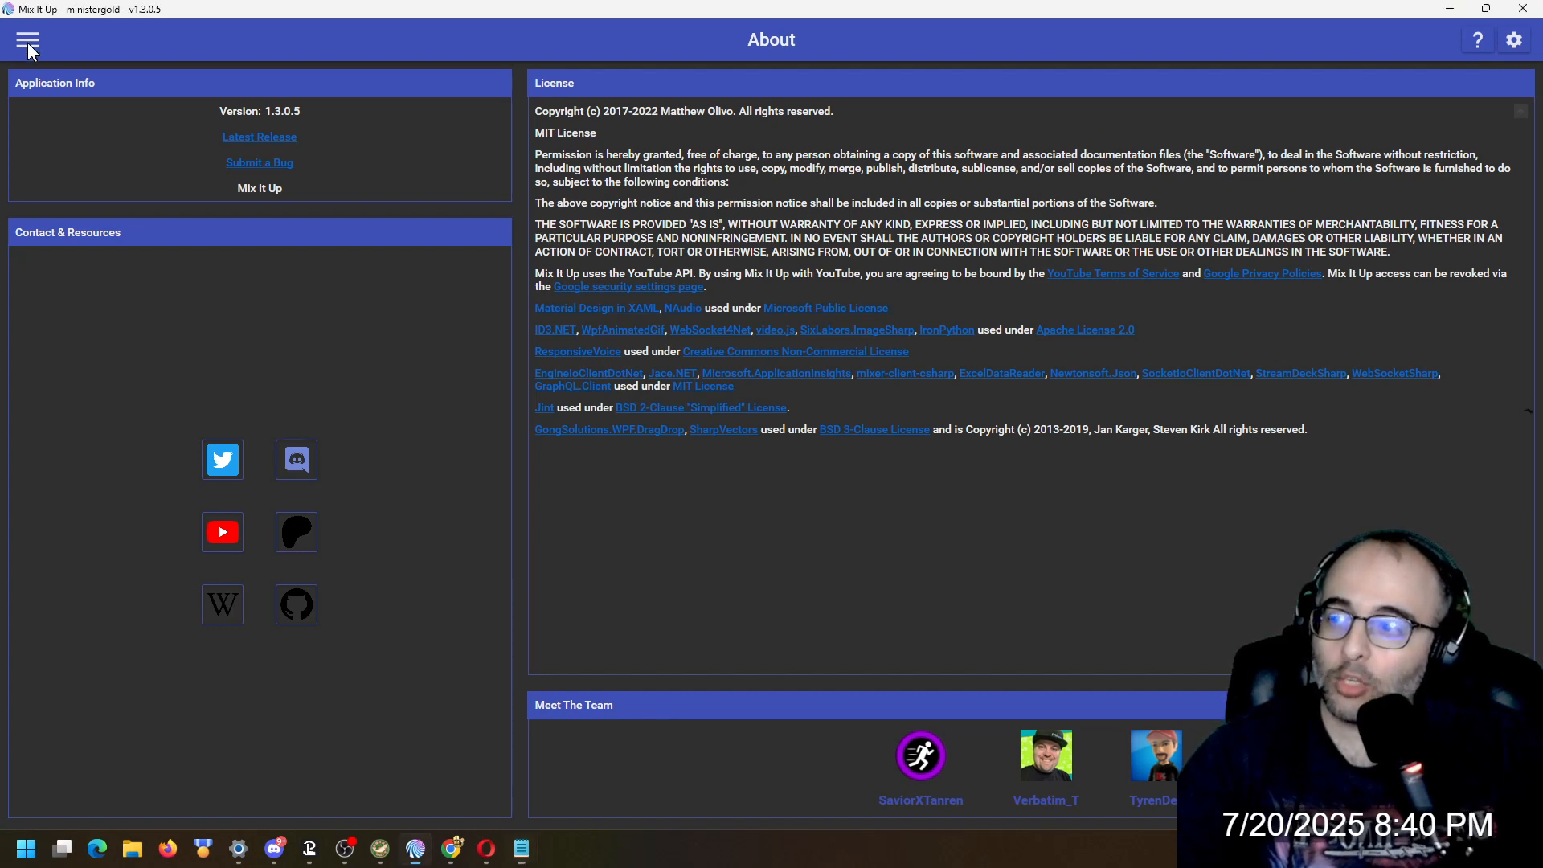
- Go to the Events page and open the generic Application Launch event's command for editing
click(27, 41)
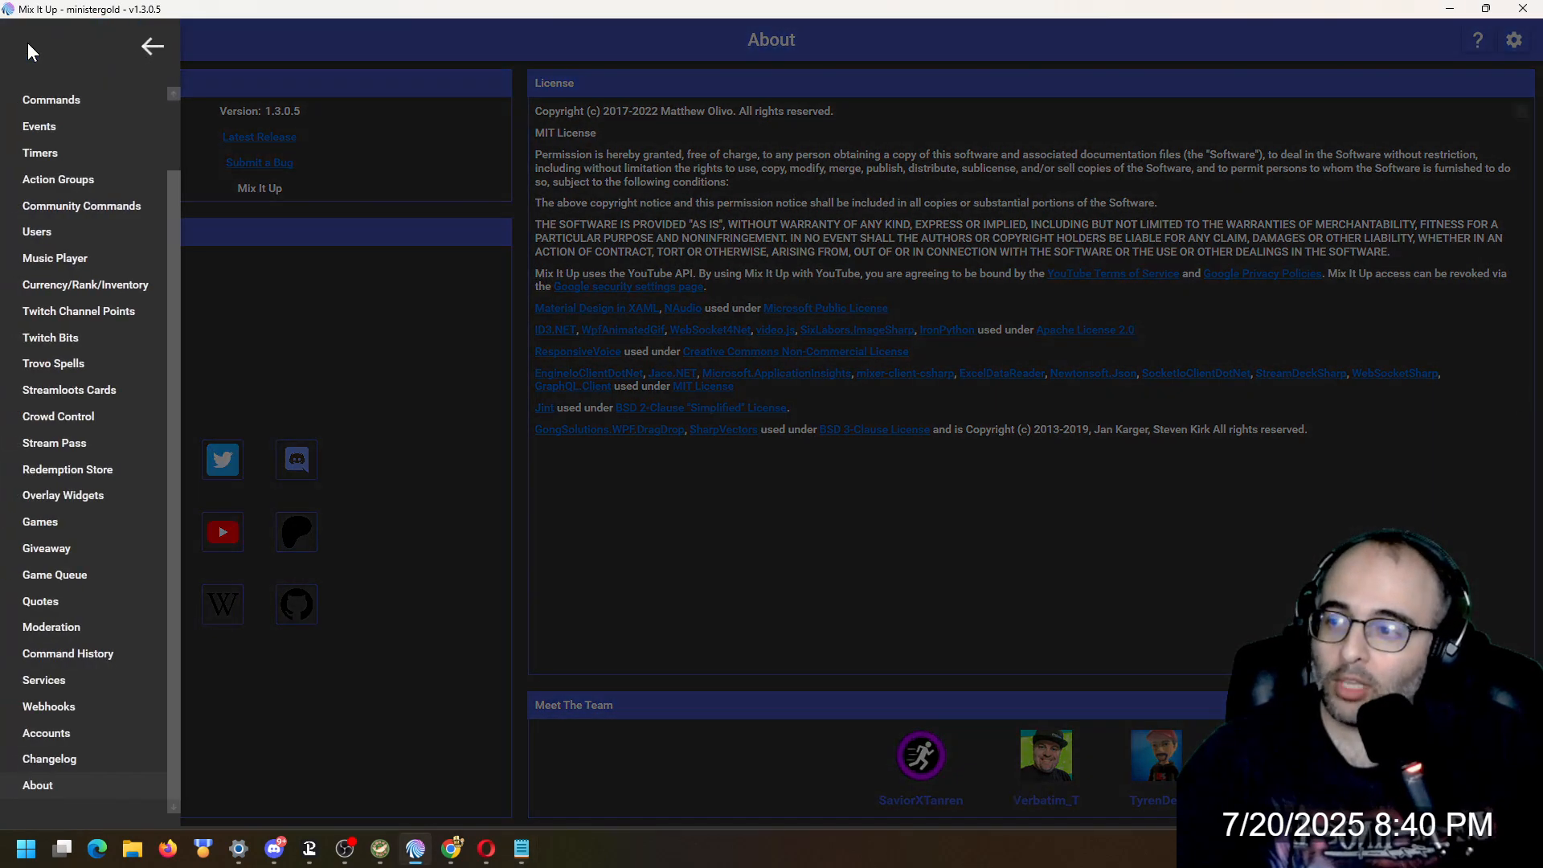
click(57, 124)
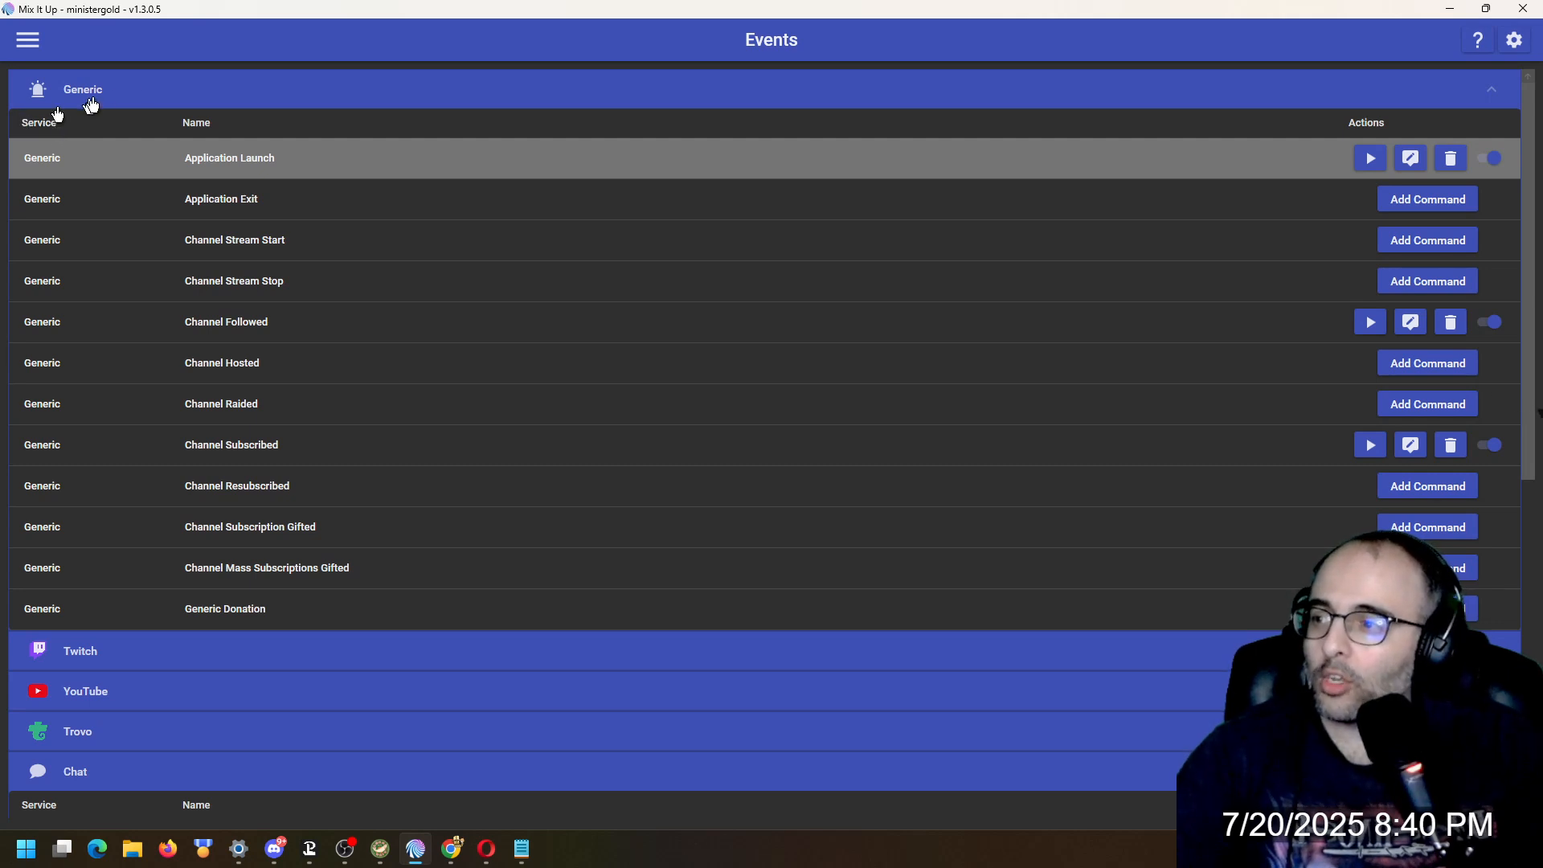
click(135, 91)
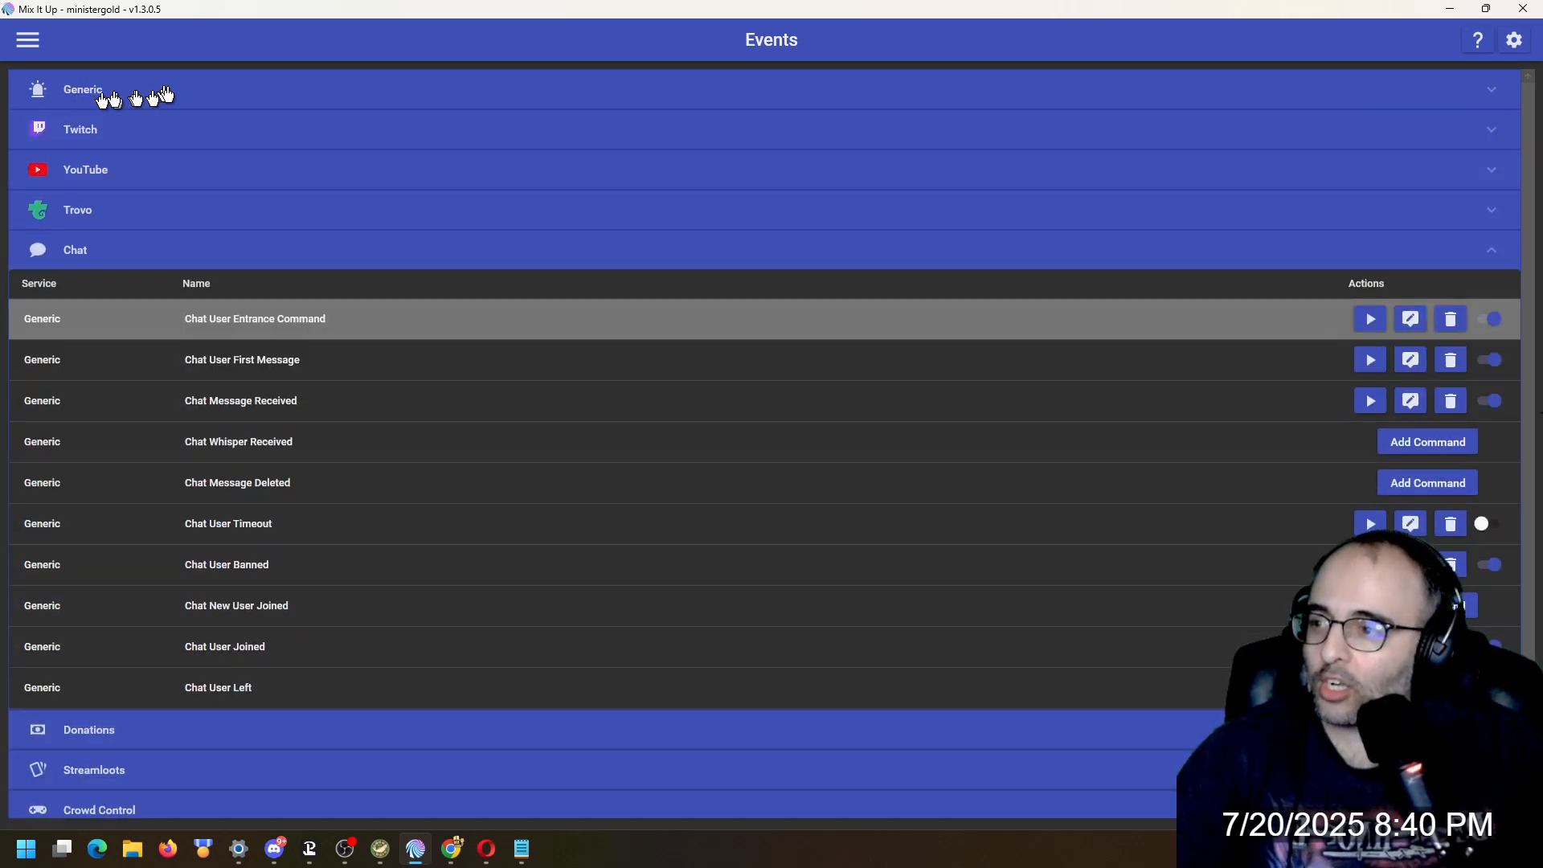
click(139, 93)
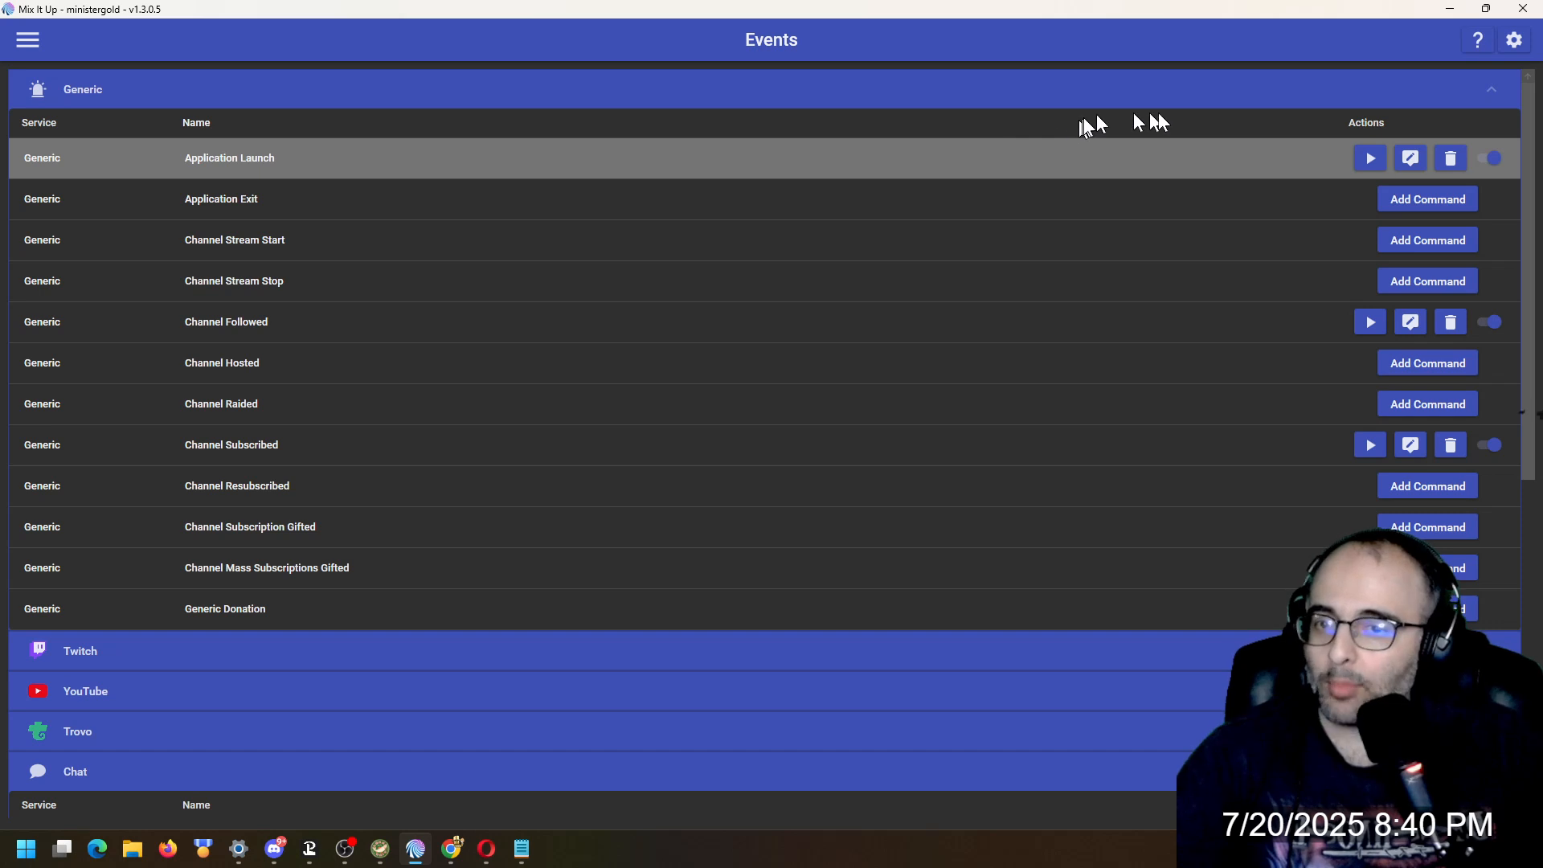
click(1411, 161)
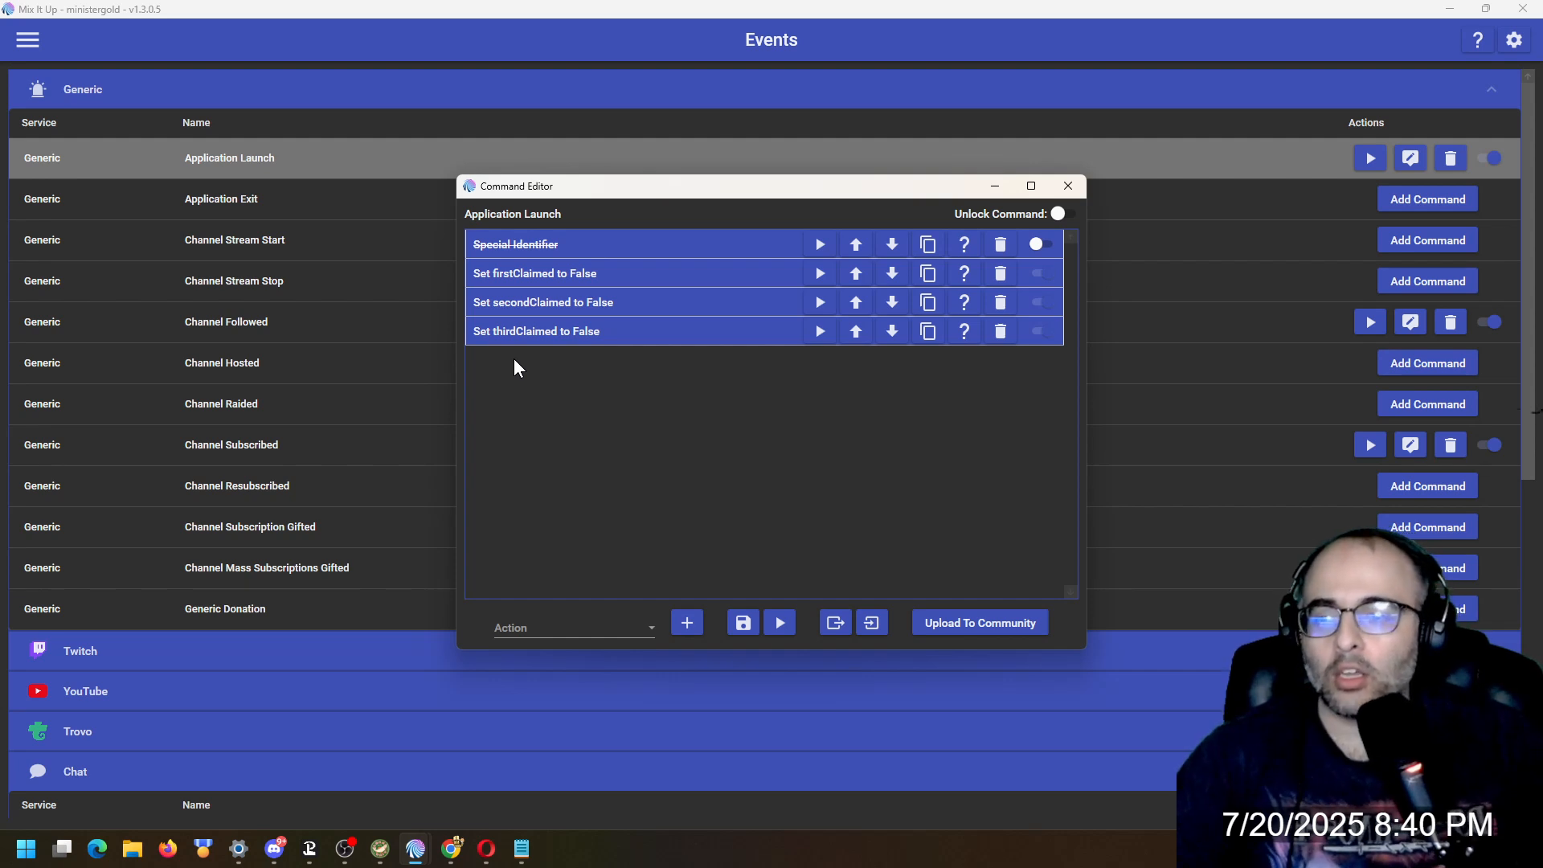
- Review the actions that set firstClaimed, secondClaimed and thirdClaimed to False, and save the Application Launch command
click(531, 284)
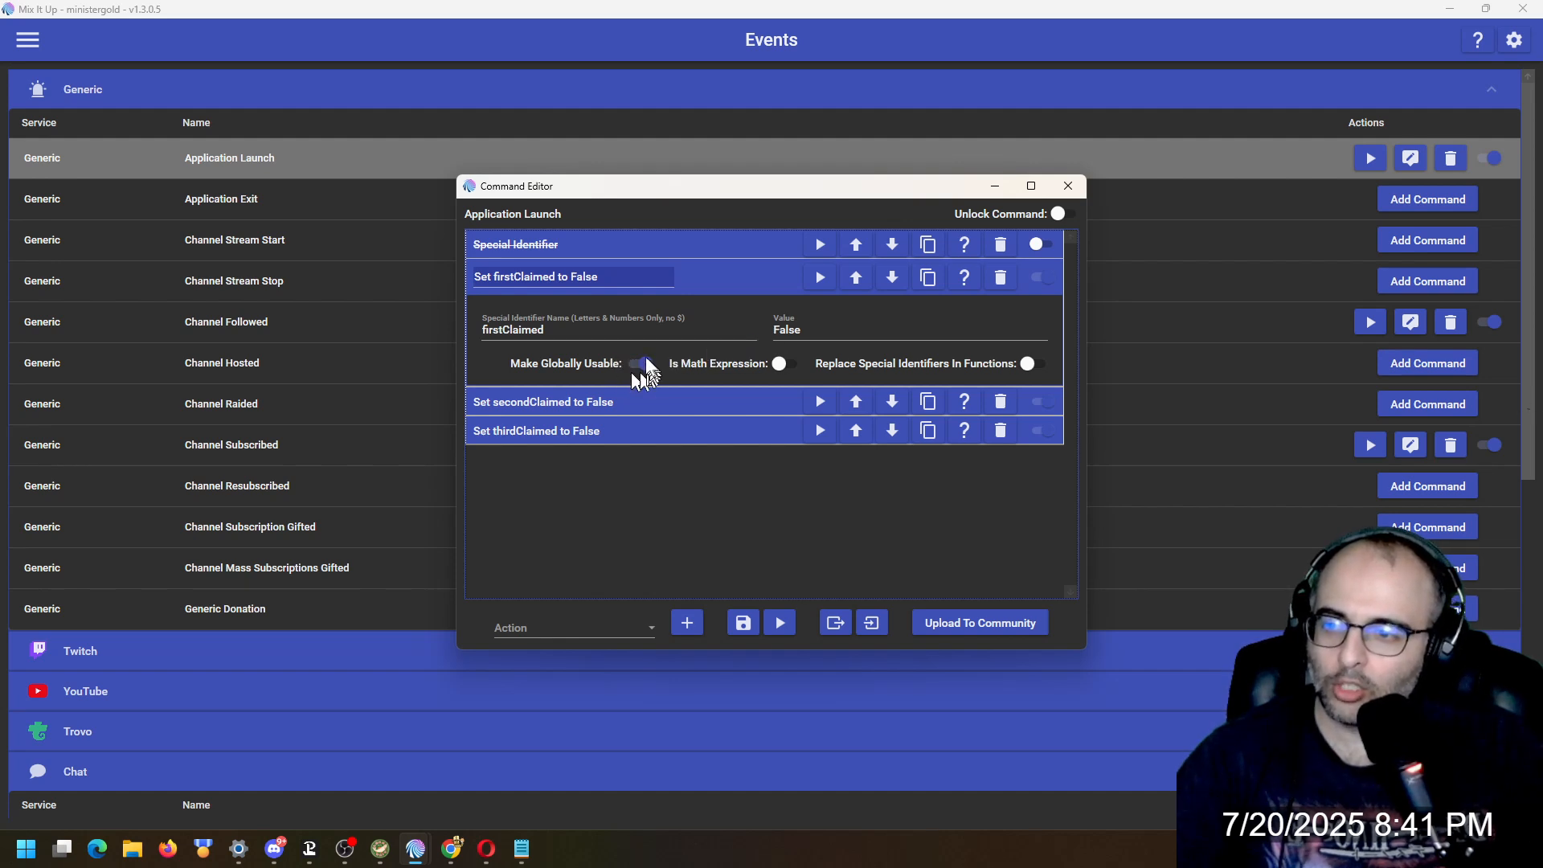
click(697, 286)
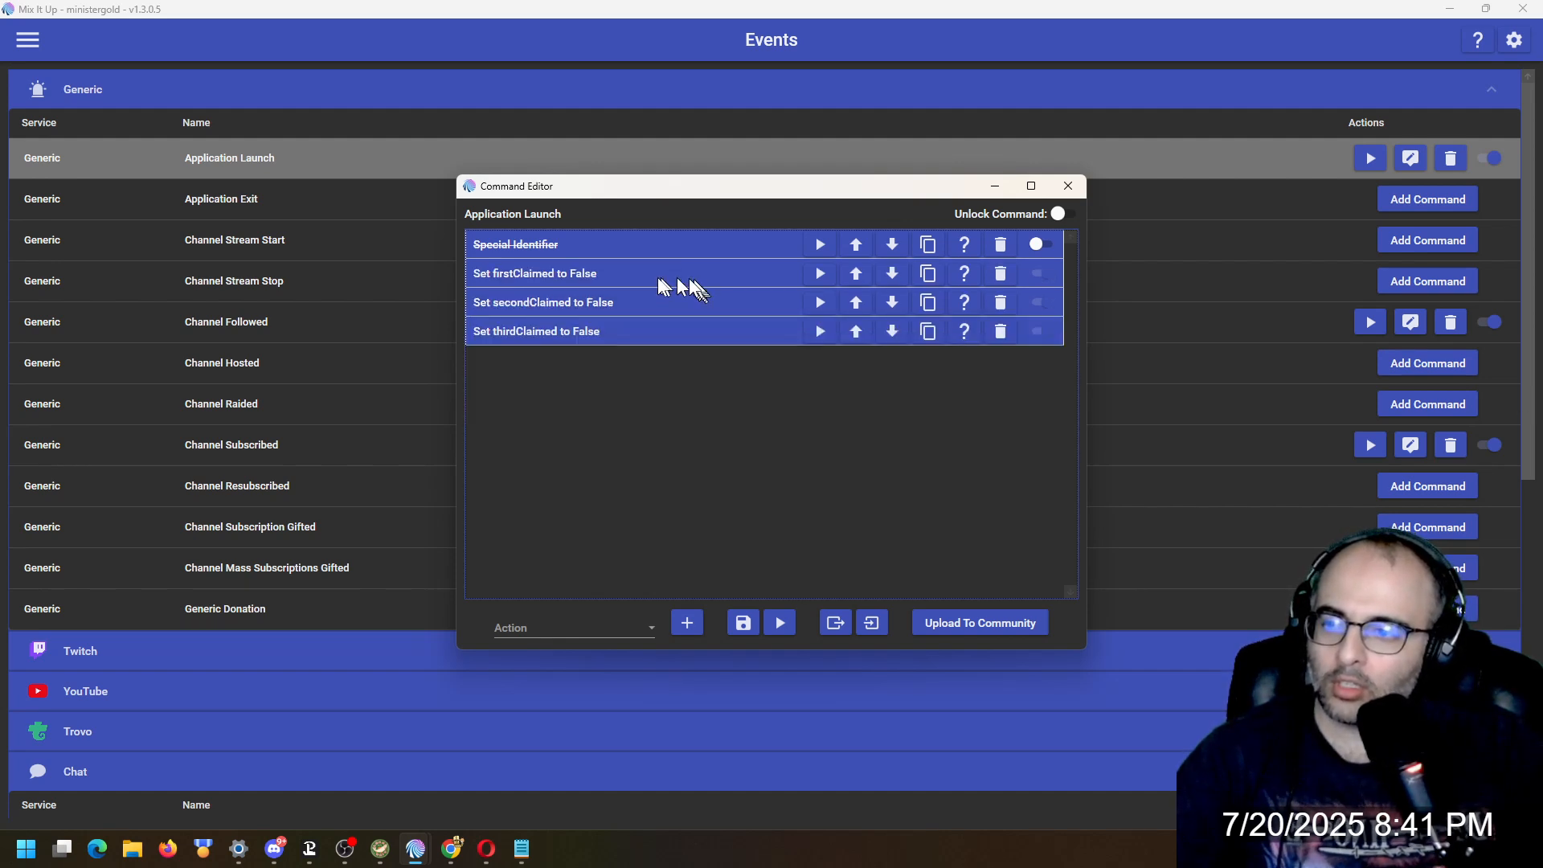
click(550, 304)
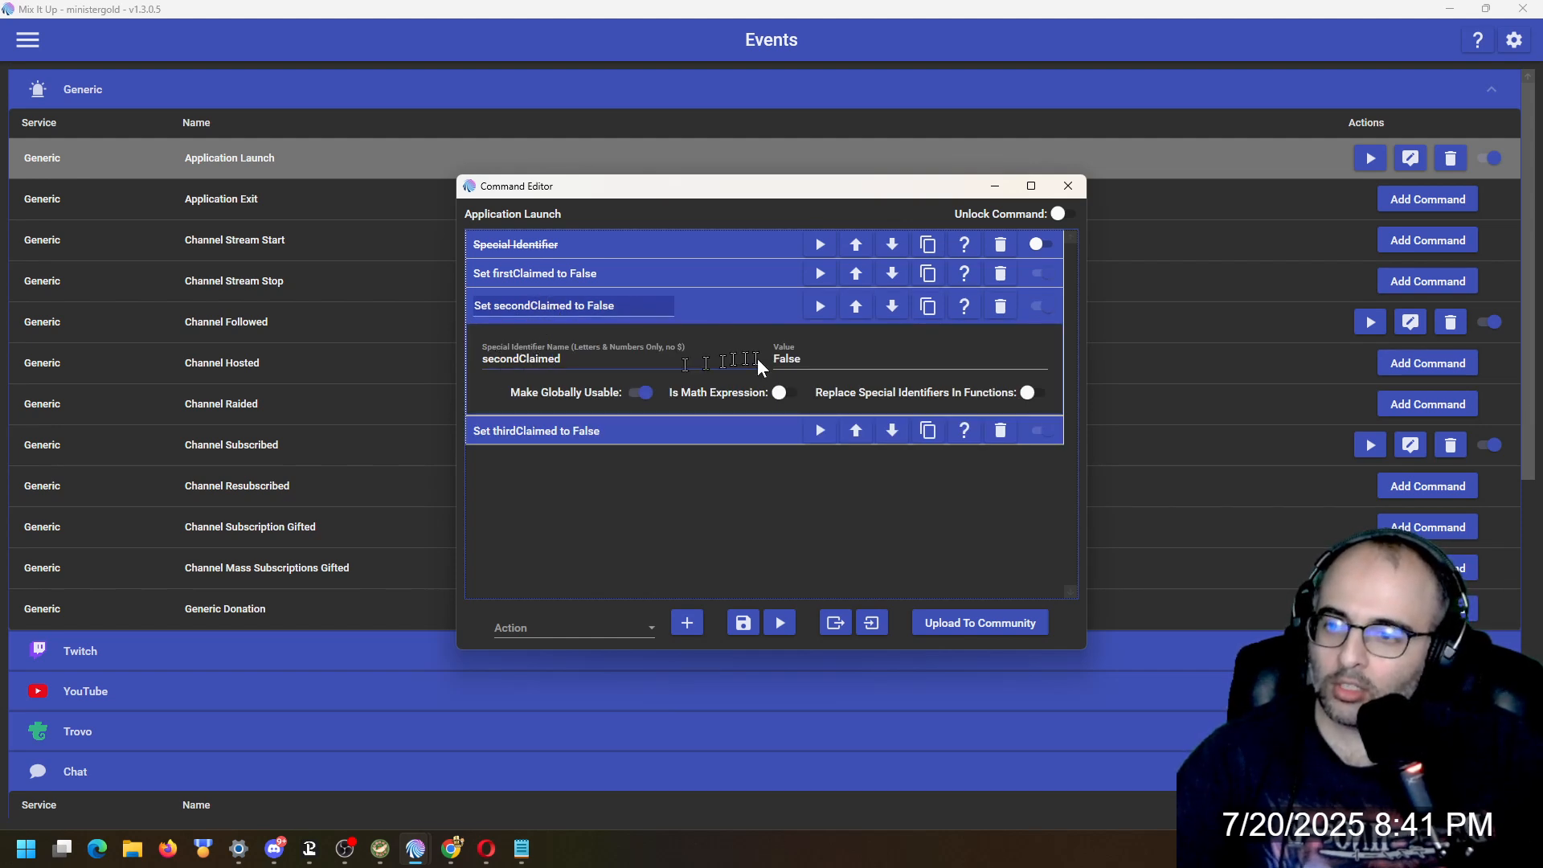
click(692, 310)
click(557, 335)
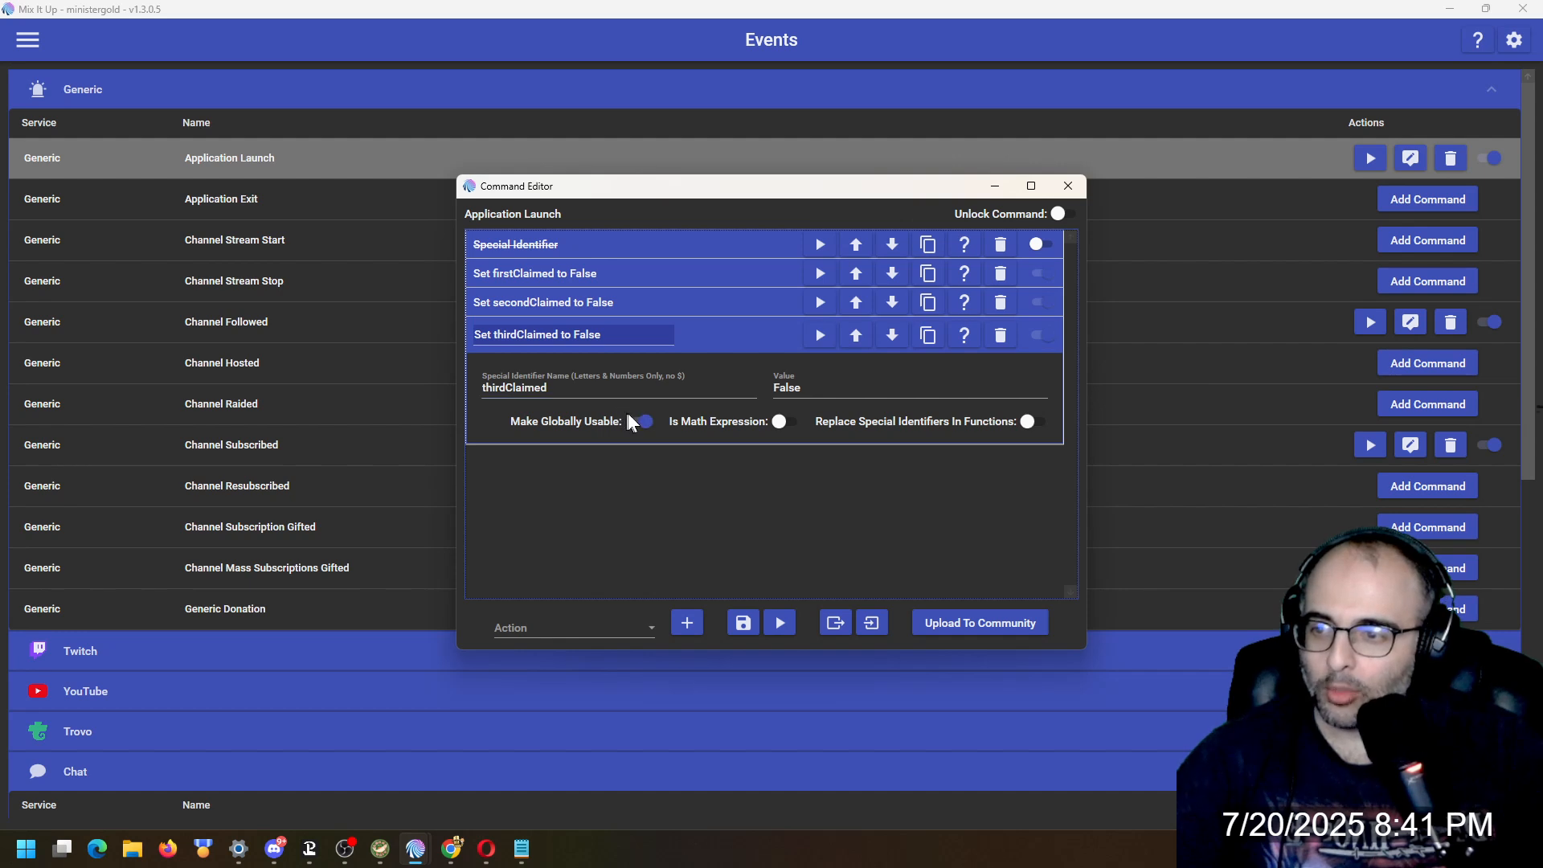
click(699, 326)
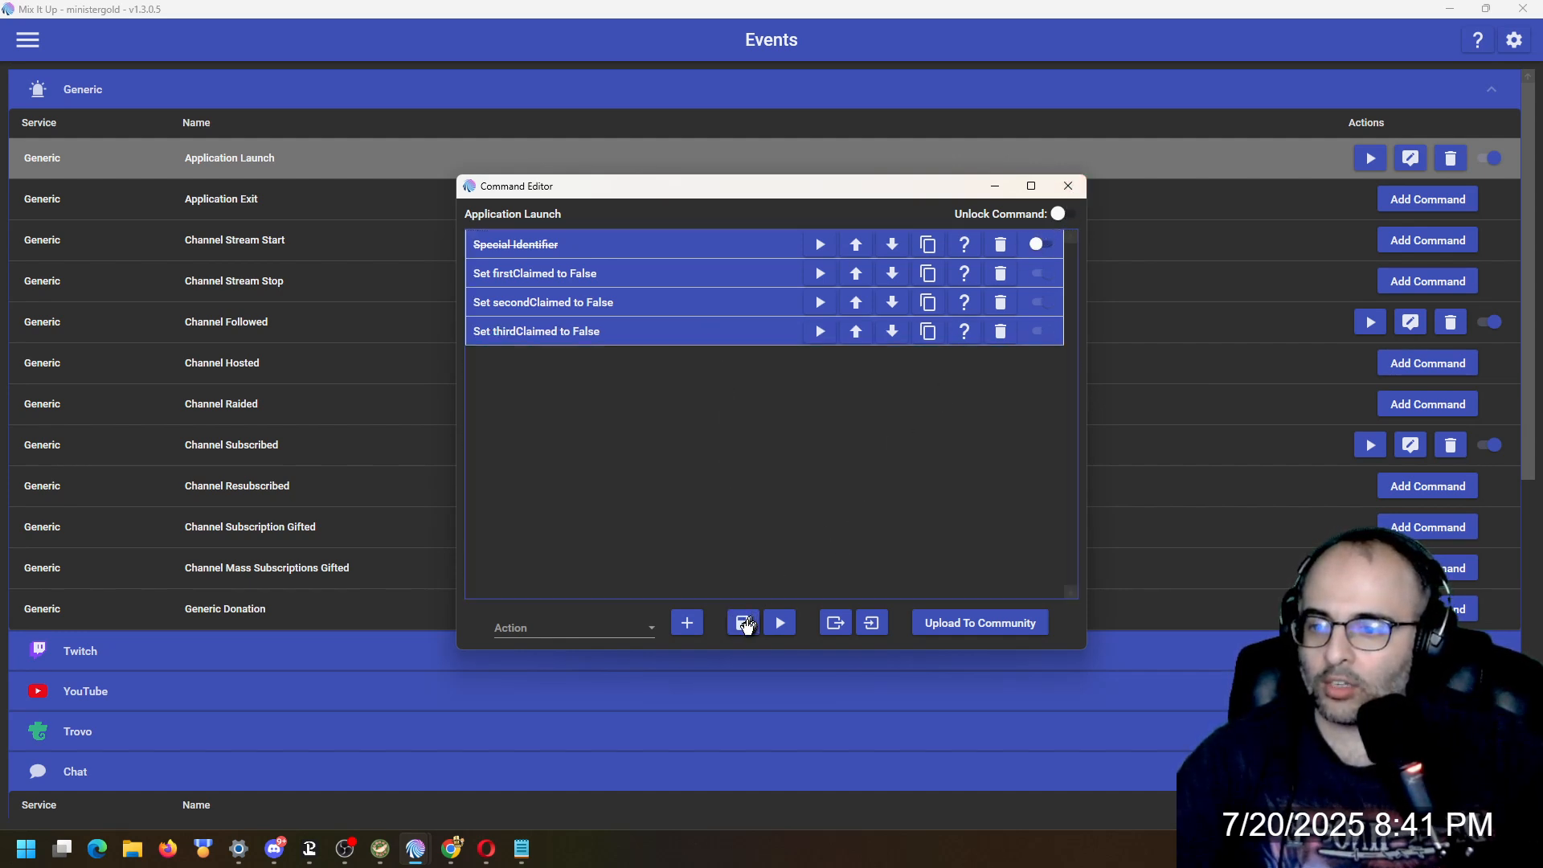
click(740, 619)
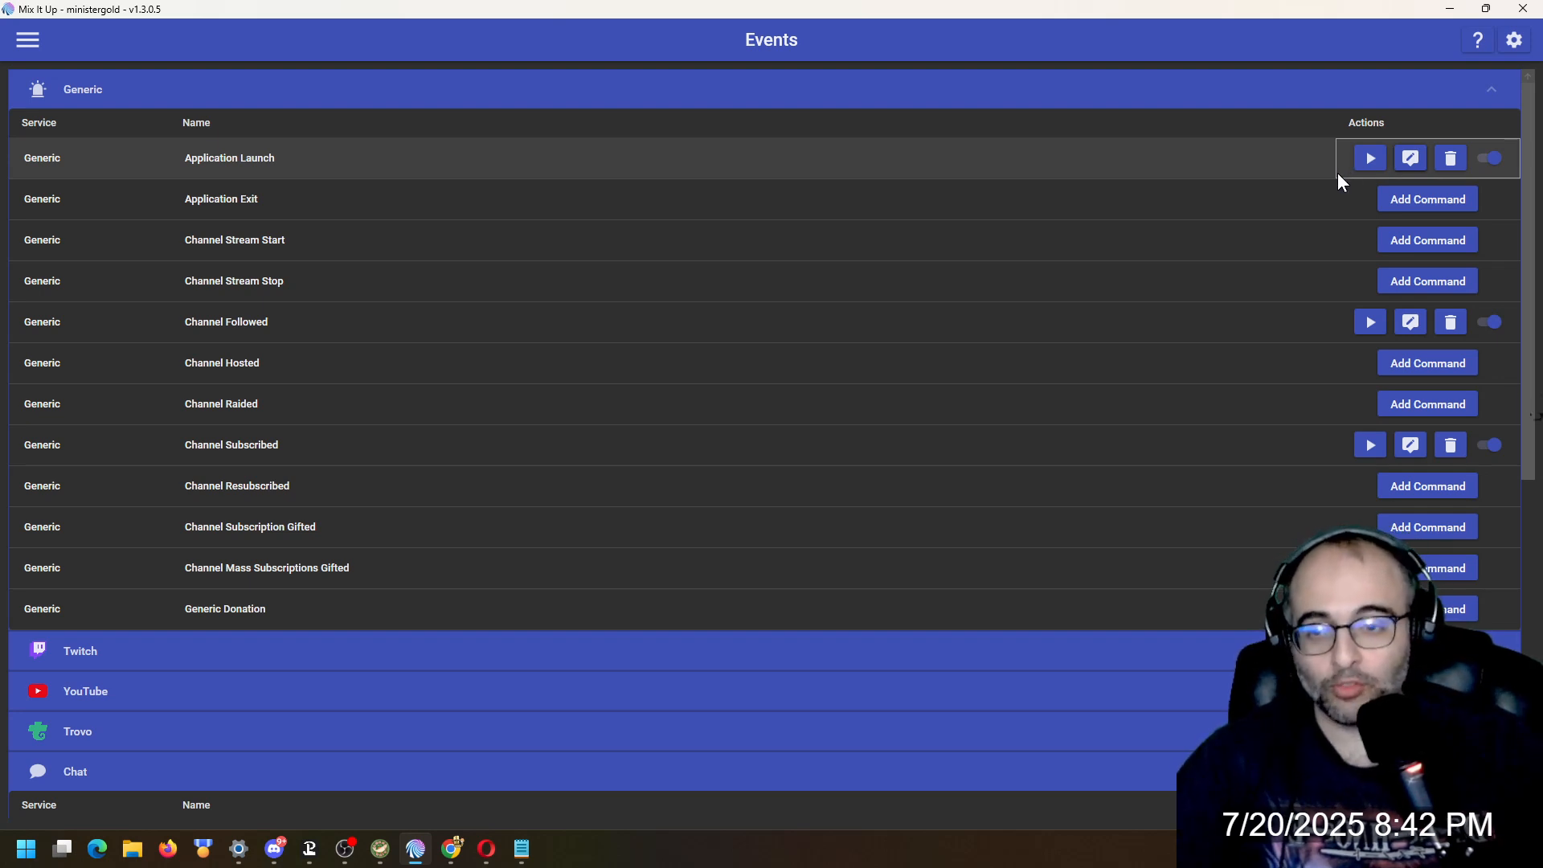
- Reopen the Application Launch command, select Special Identifier as the action type, and close the editor without adding it
click(1413, 164)
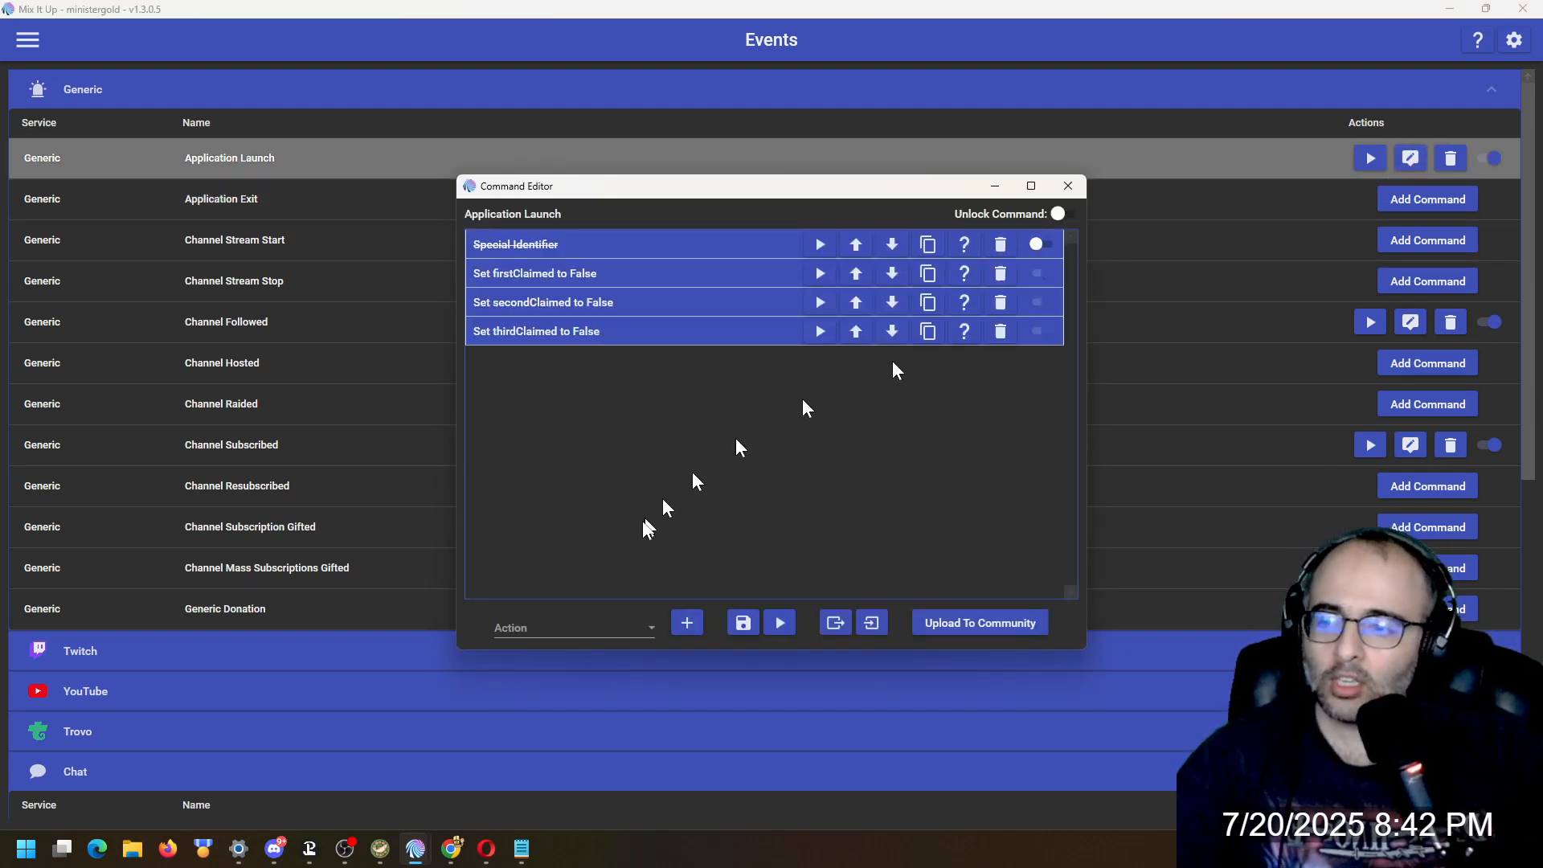
click(582, 627)
scroll(598, 530, down, 5)
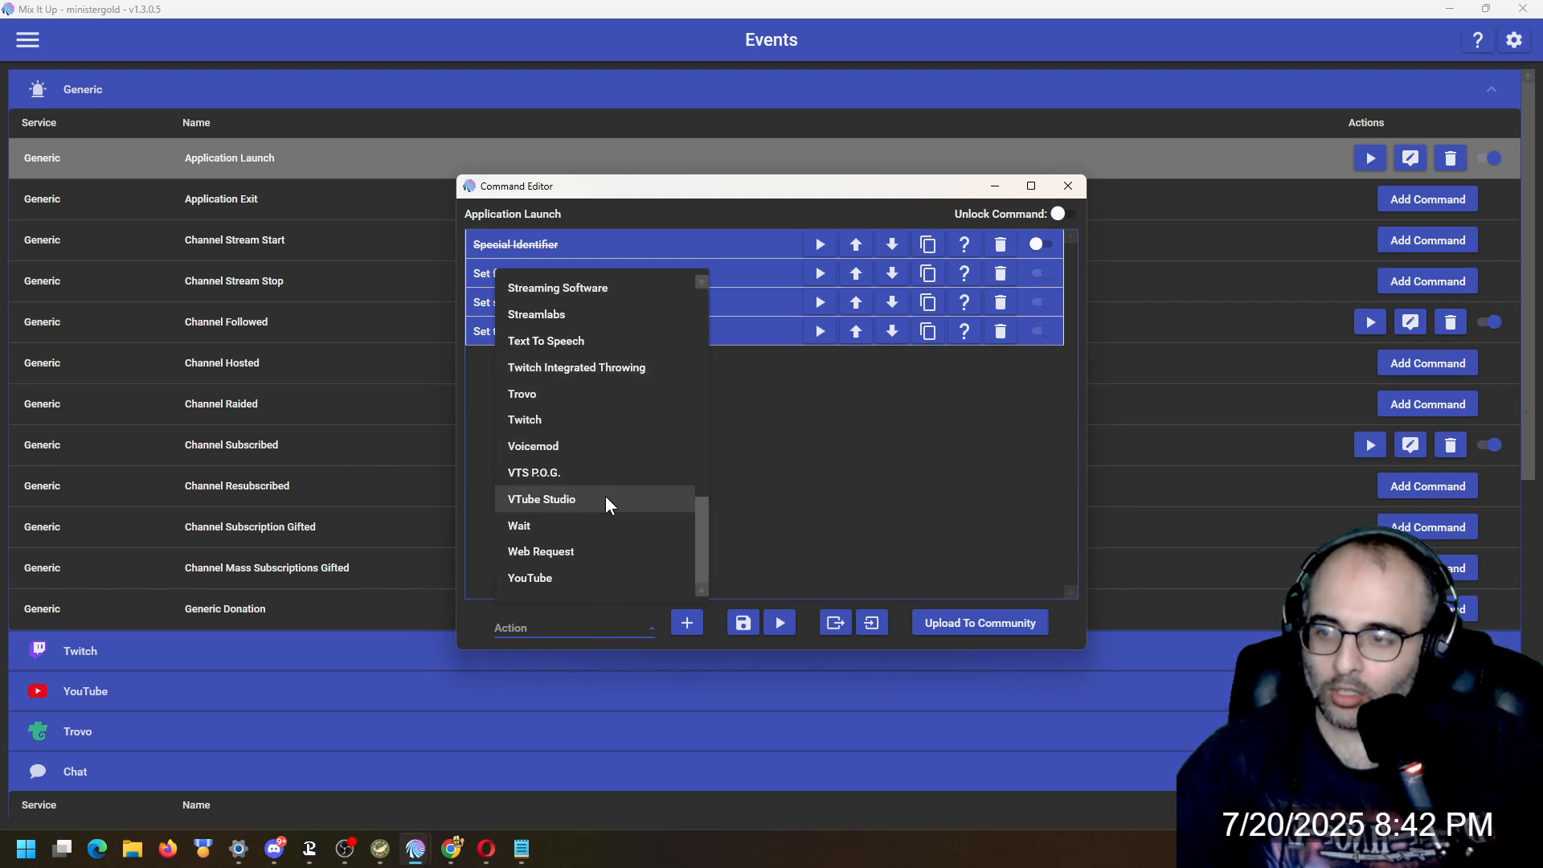
scroll(595, 490, up, 3)
click(576, 425)
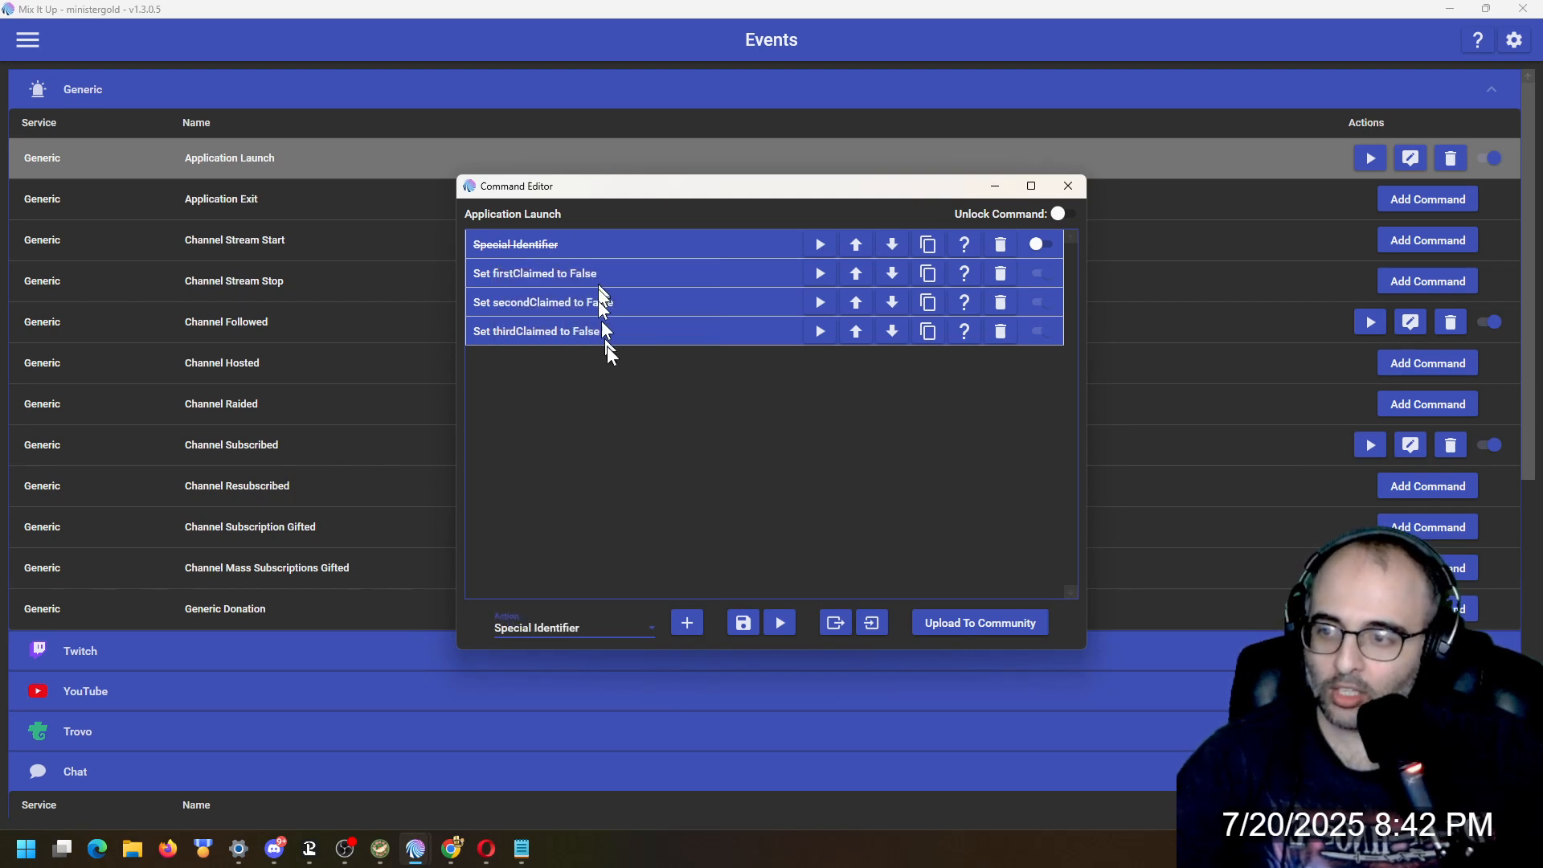
click(1059, 189)
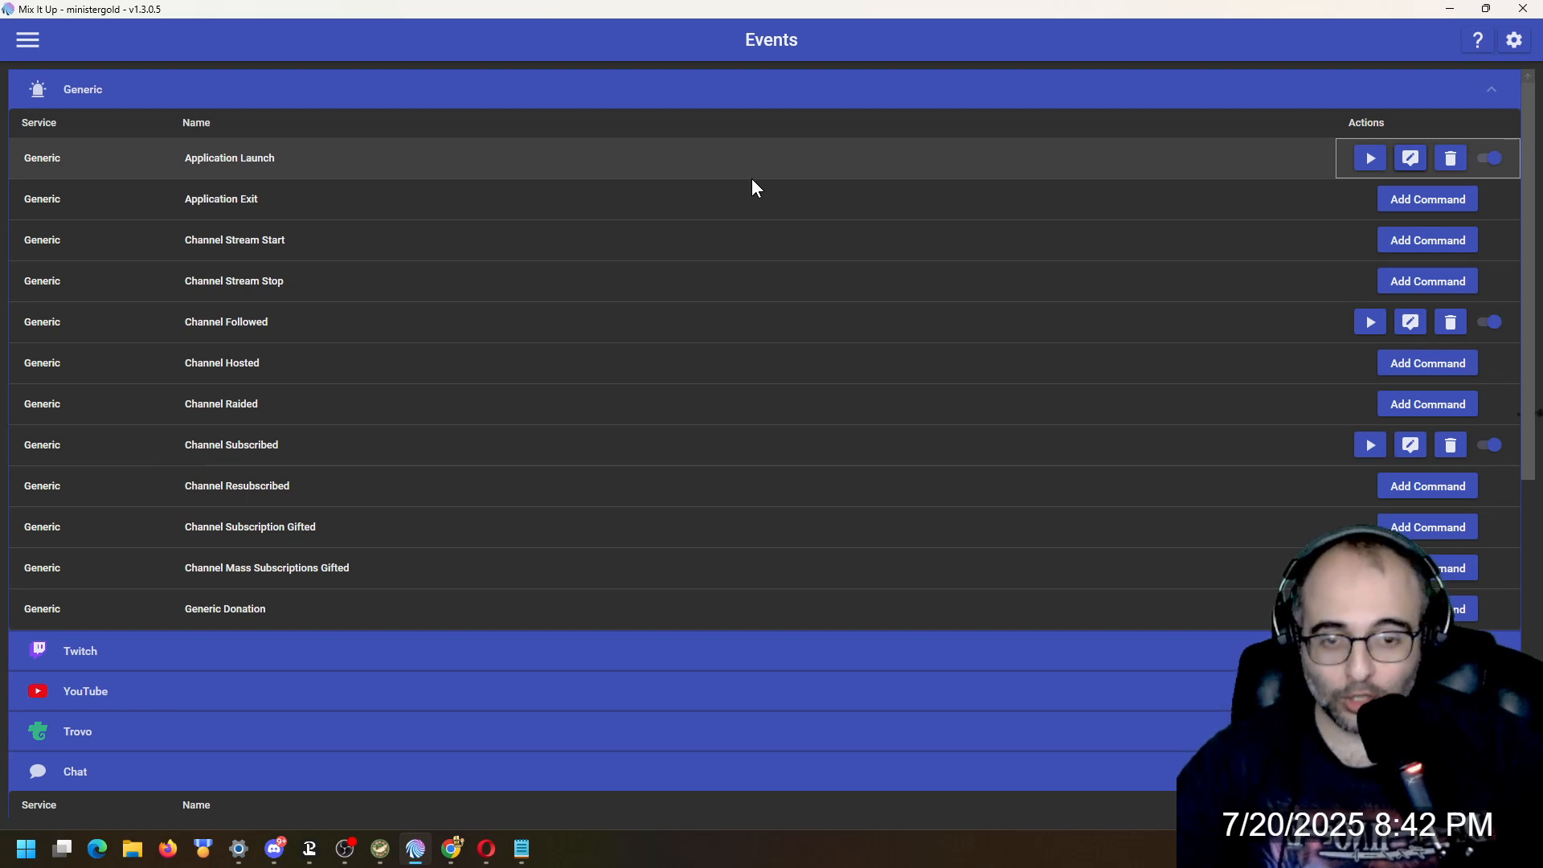
click(682, 176)
- Start a new entry on the Currency/Rank/Inventory page named Seconds, with its acquire rate set to Disabled
click(36, 41)
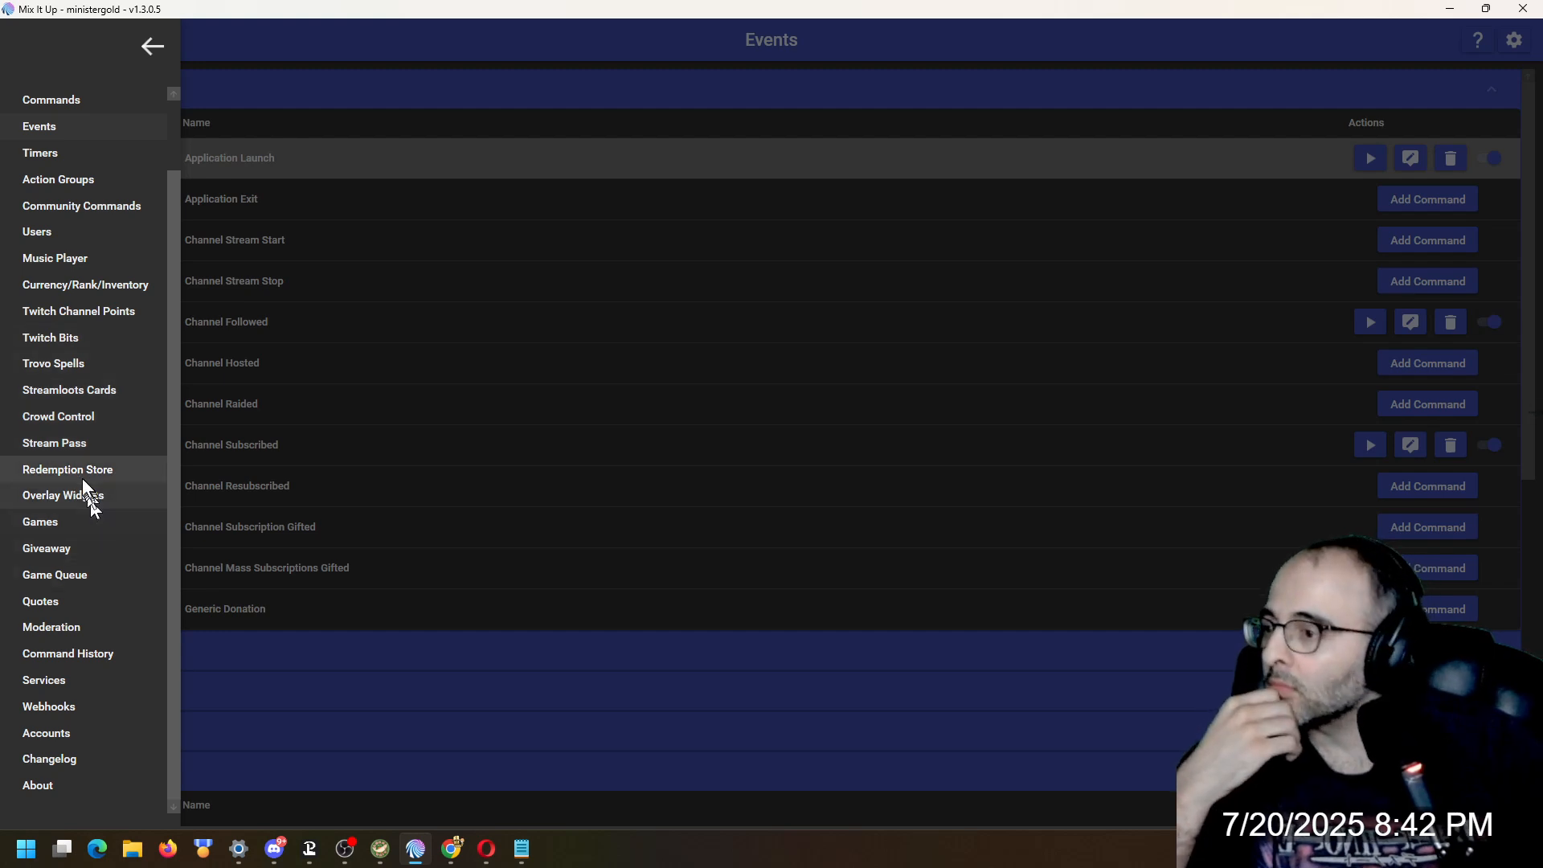
click(77, 288)
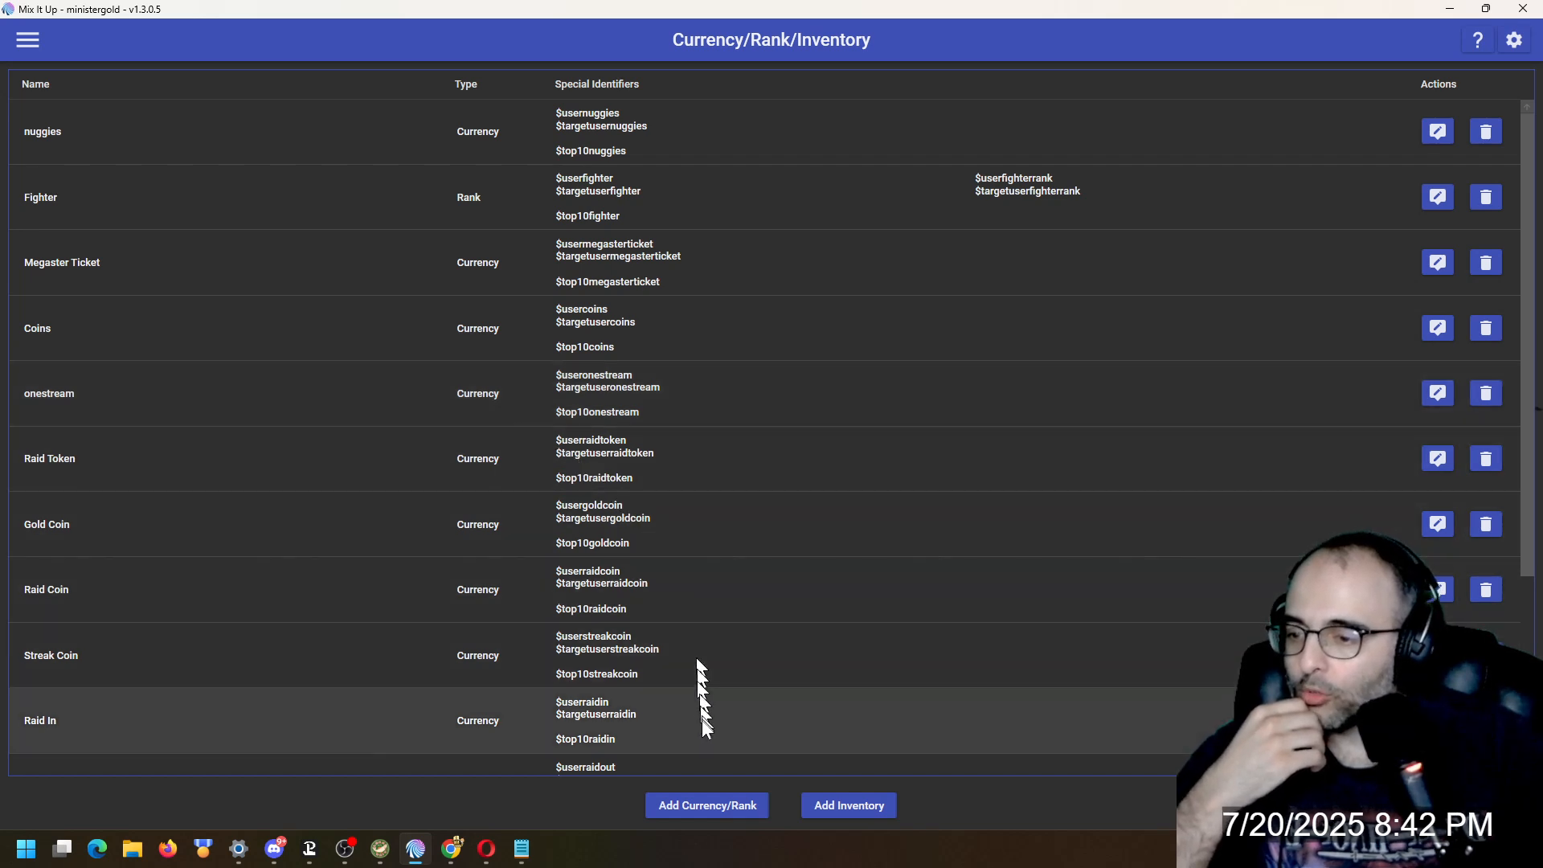
click(710, 808)
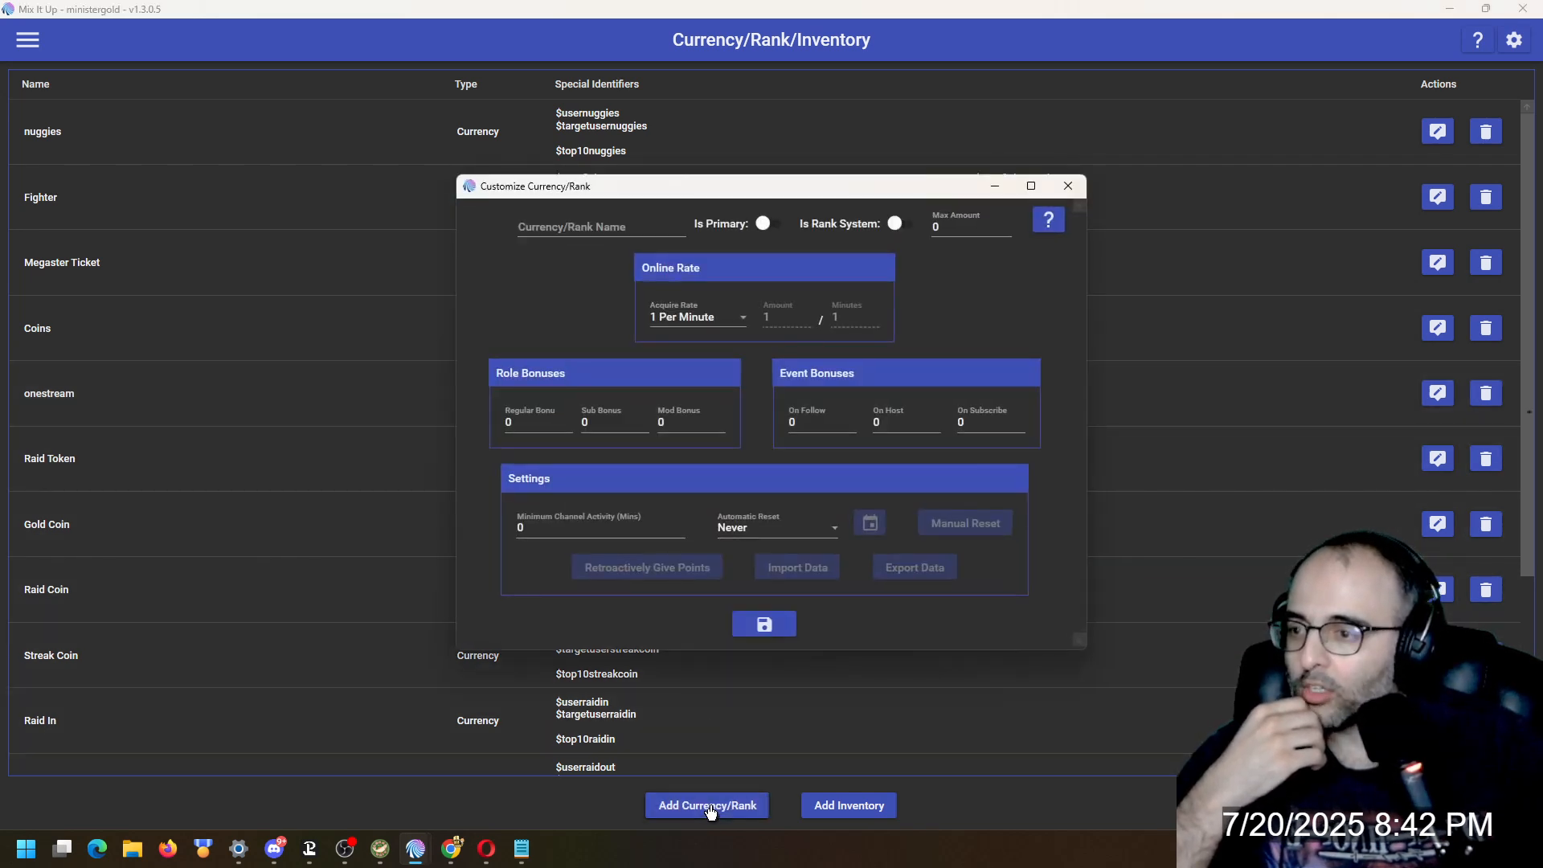
click(575, 222)
text(Seconds)
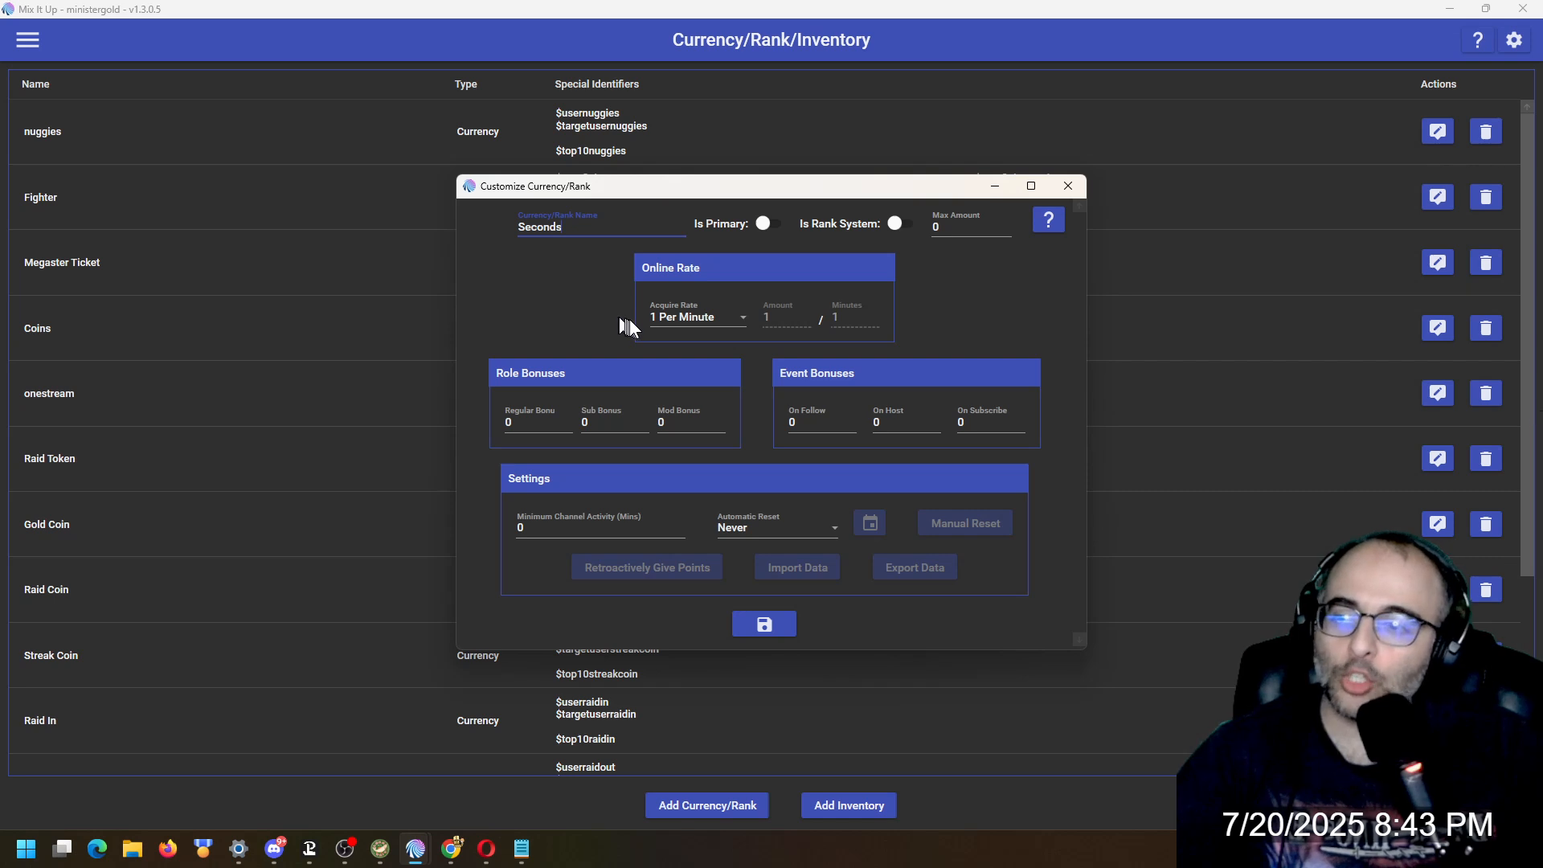
click(691, 318)
click(693, 450)
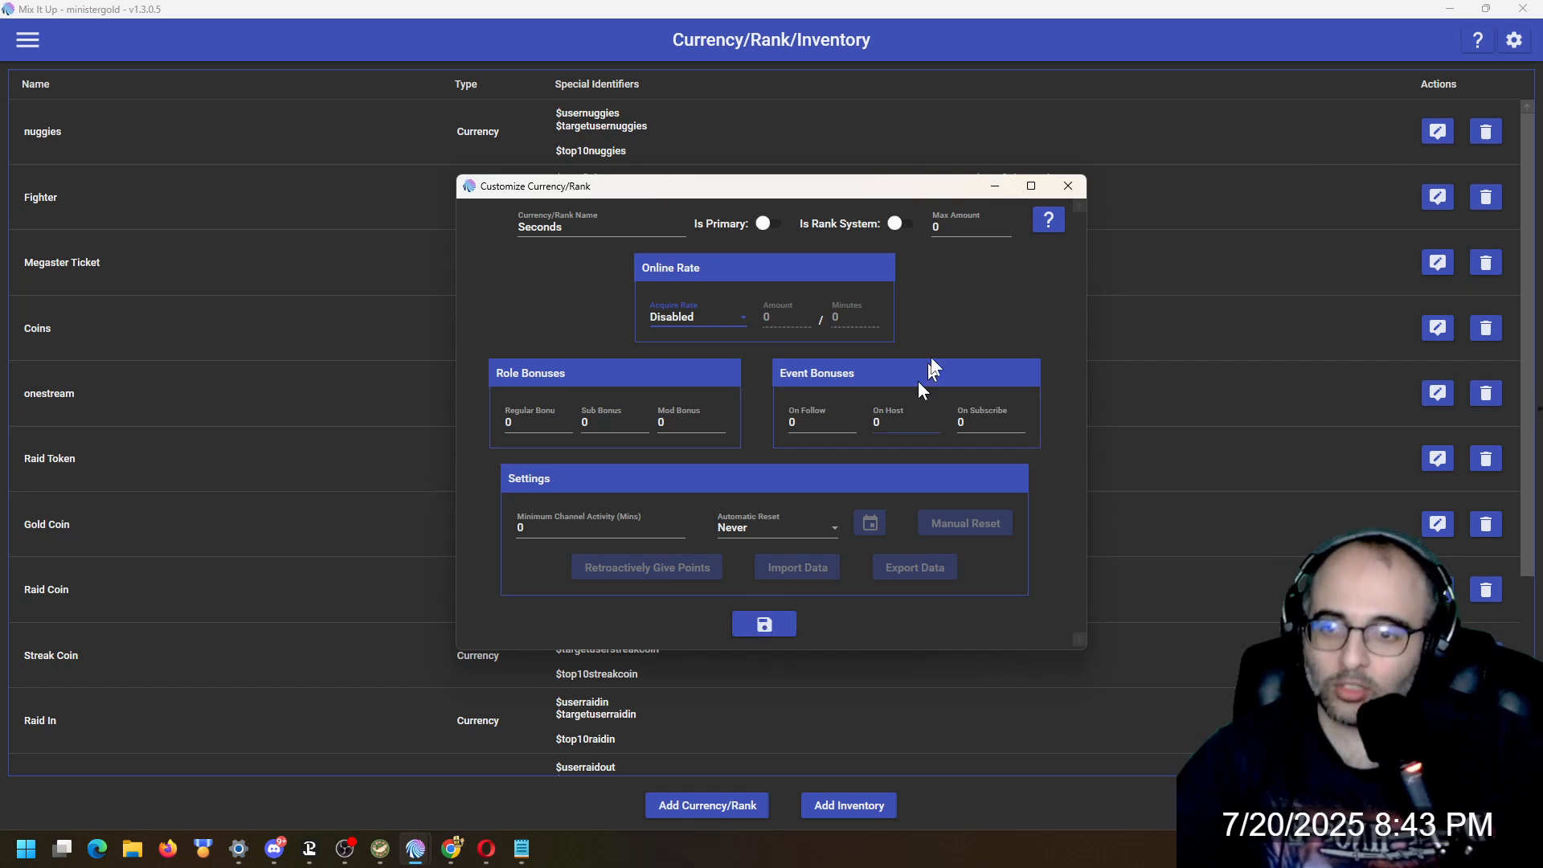
- Rename the draft currency to Thirds and close its dialog without saving
click(597, 222)
double_click(597, 221)
text(Thirds)
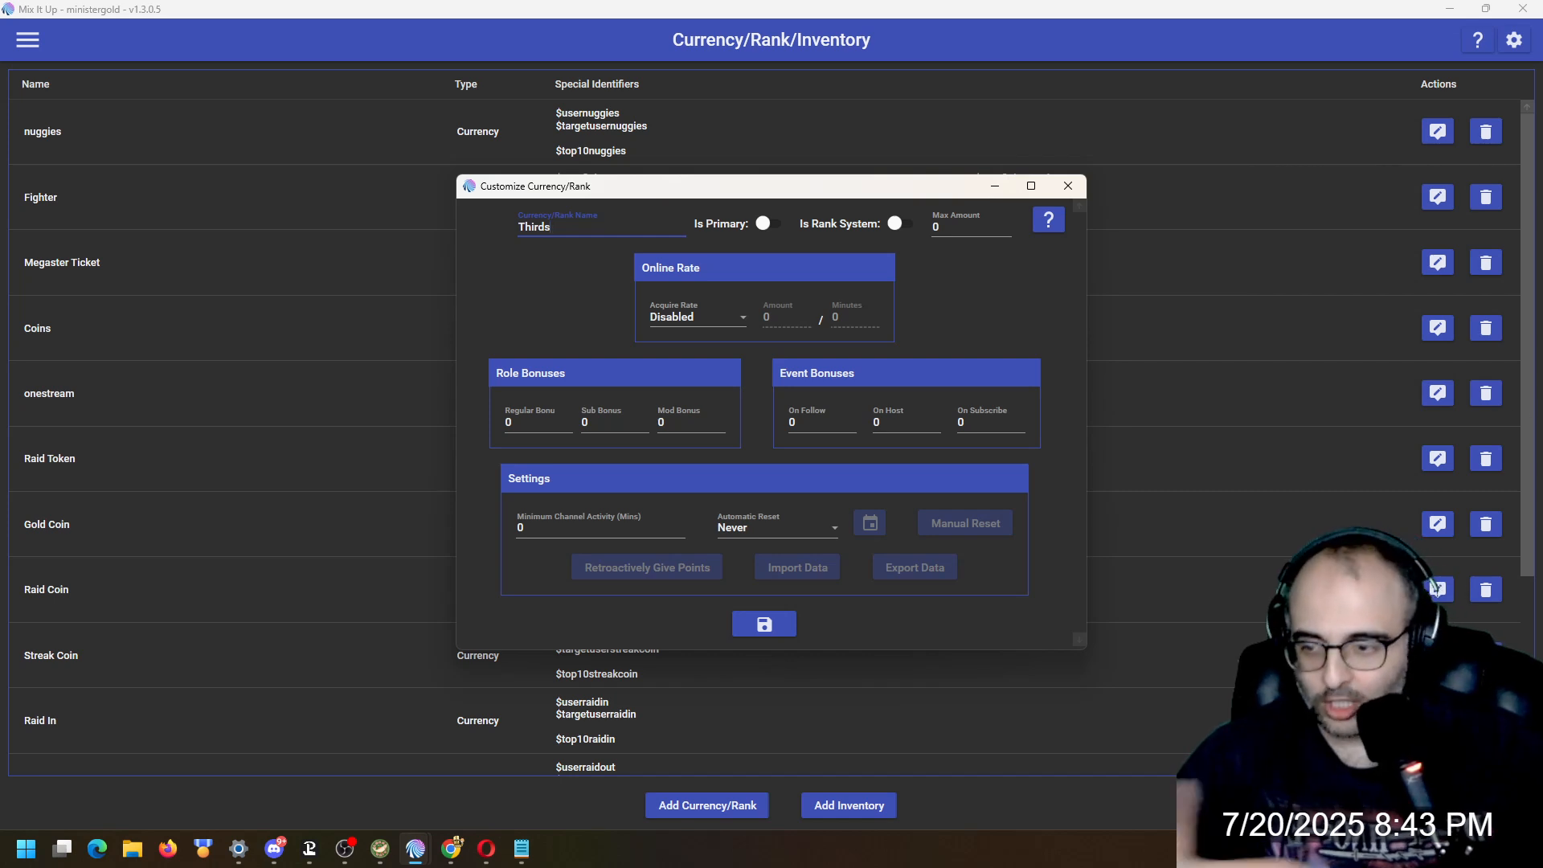
click(1067, 186)
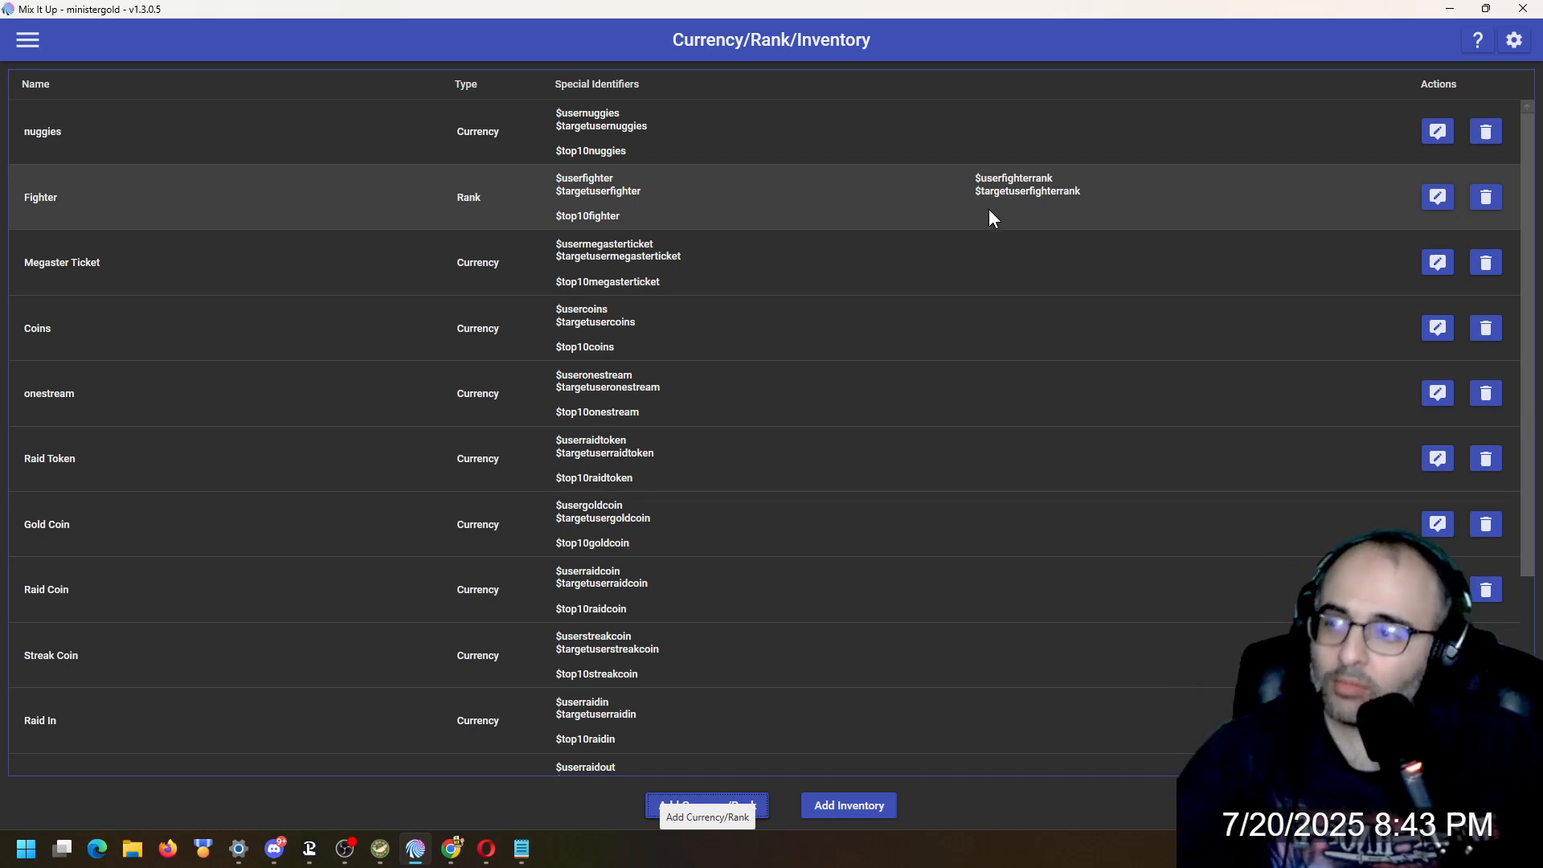
- Filter the Commands page by the name "first" and open the first command for editing
click(31, 41)
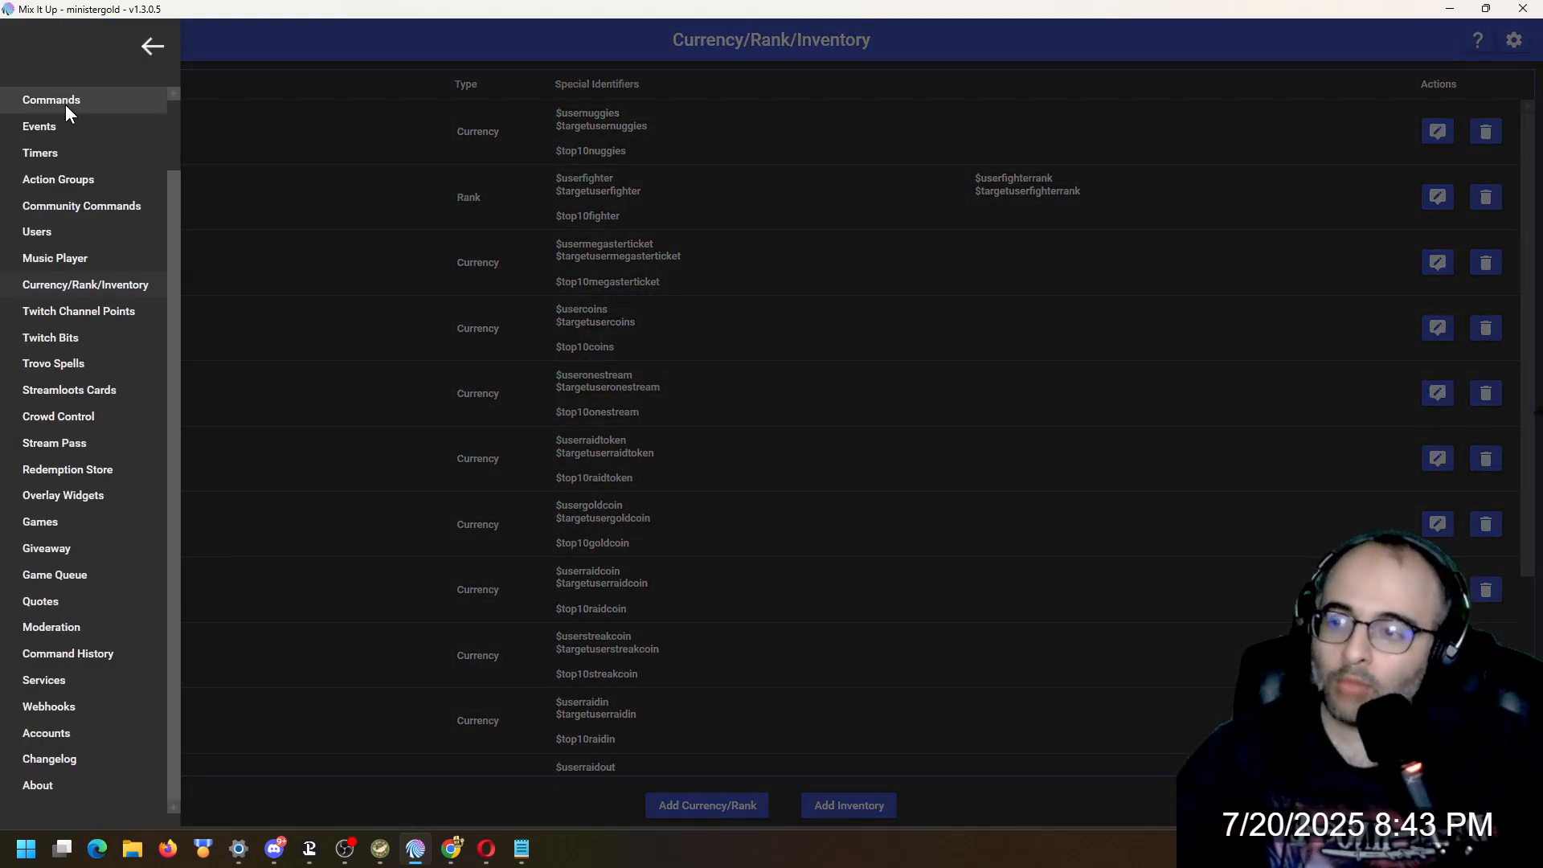
click(65, 103)
click(927, 86)
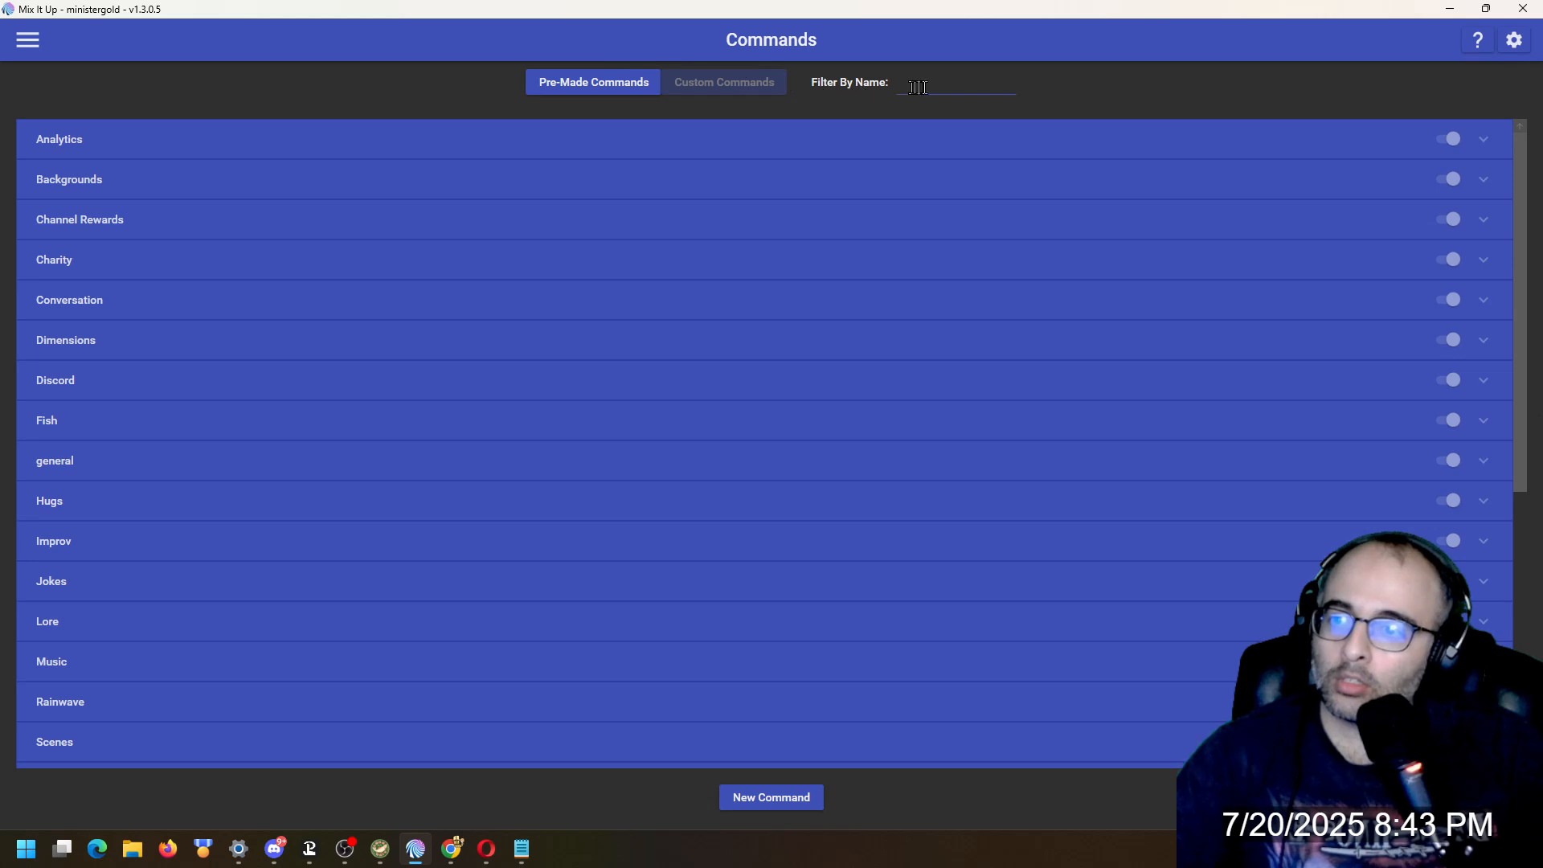
text(first)
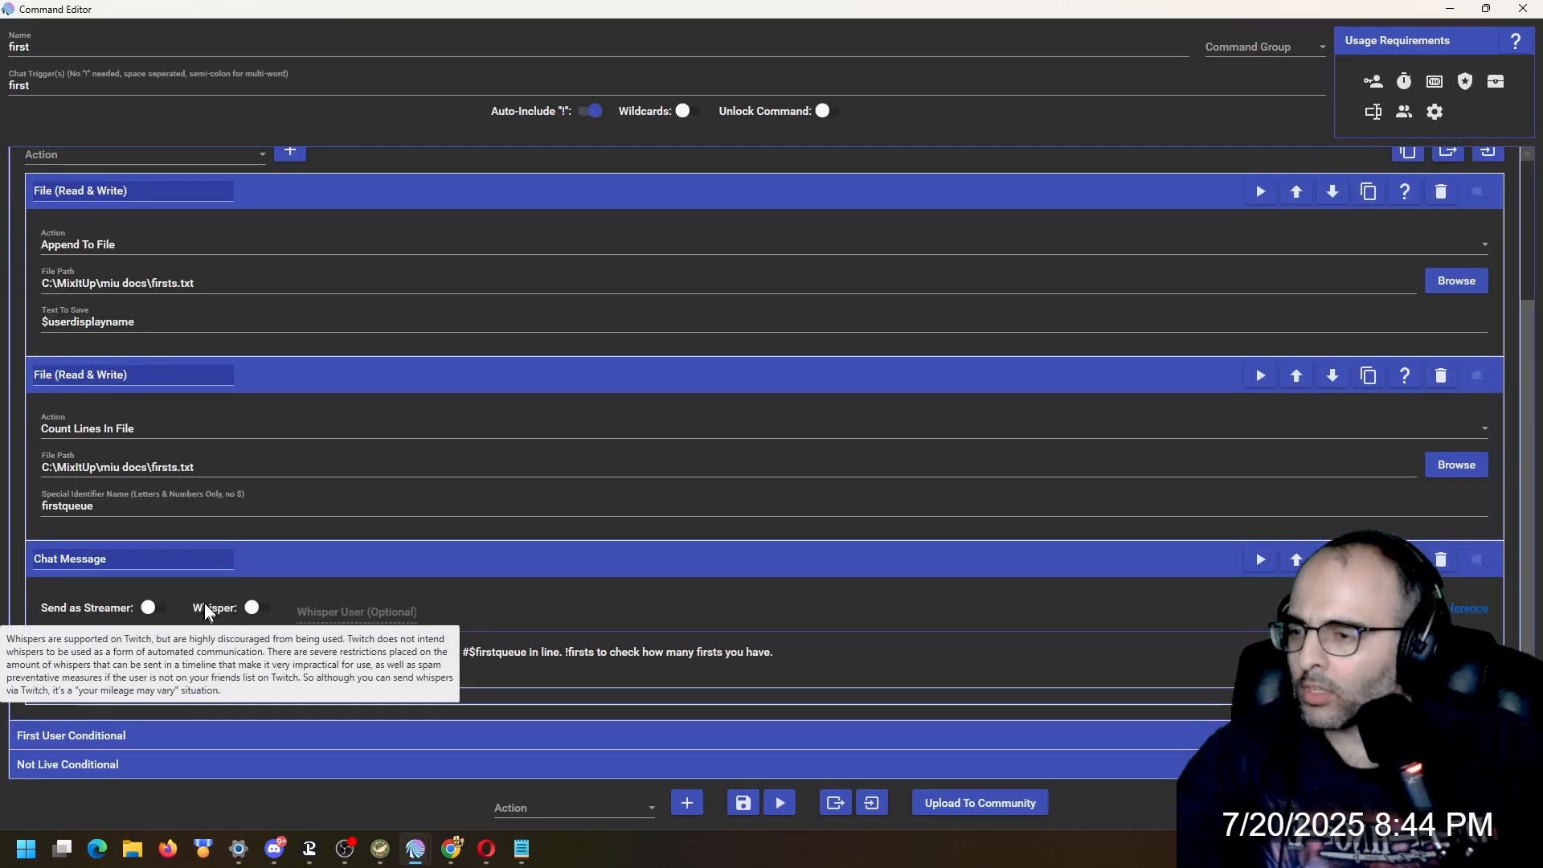
- Examine the clauses, file actions and chat message inside the first command's Not First Conditional
scroll(206, 605, up, 1)
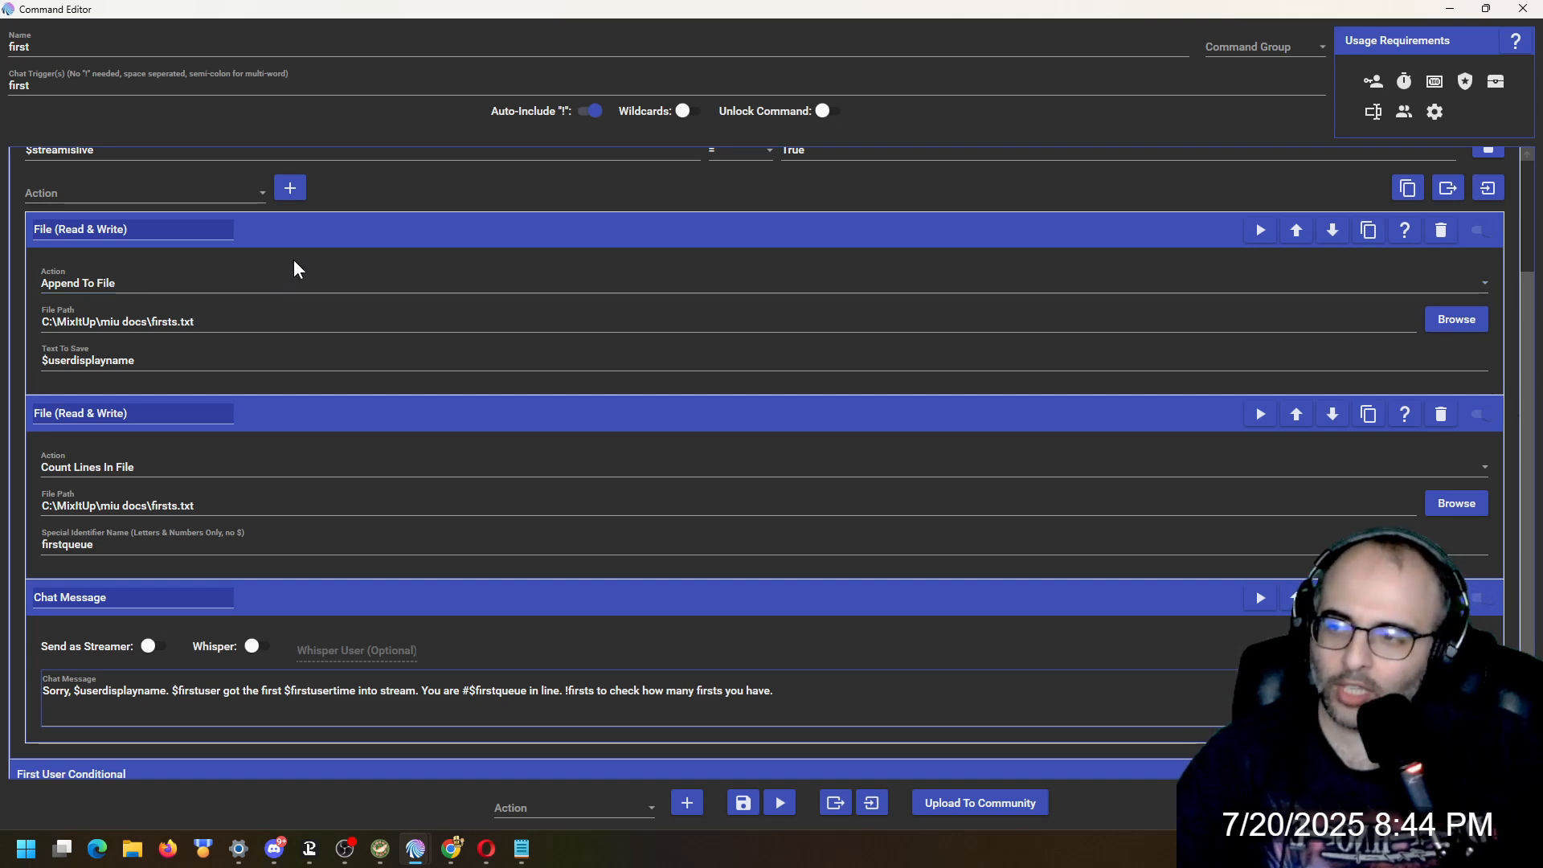
scroll(372, 339, up, 2)
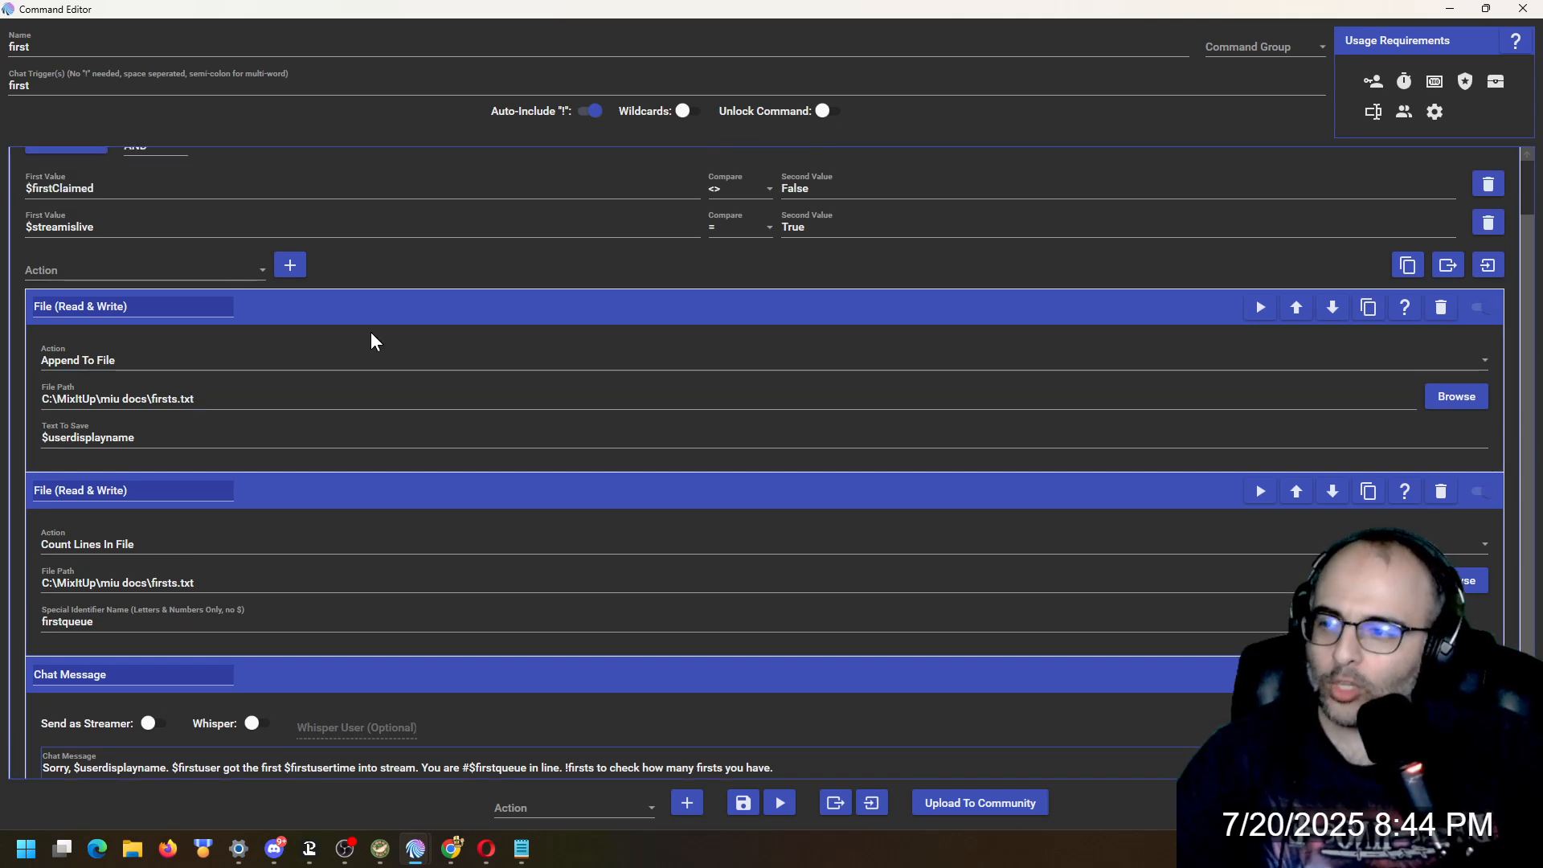
scroll(372, 341, down, 1)
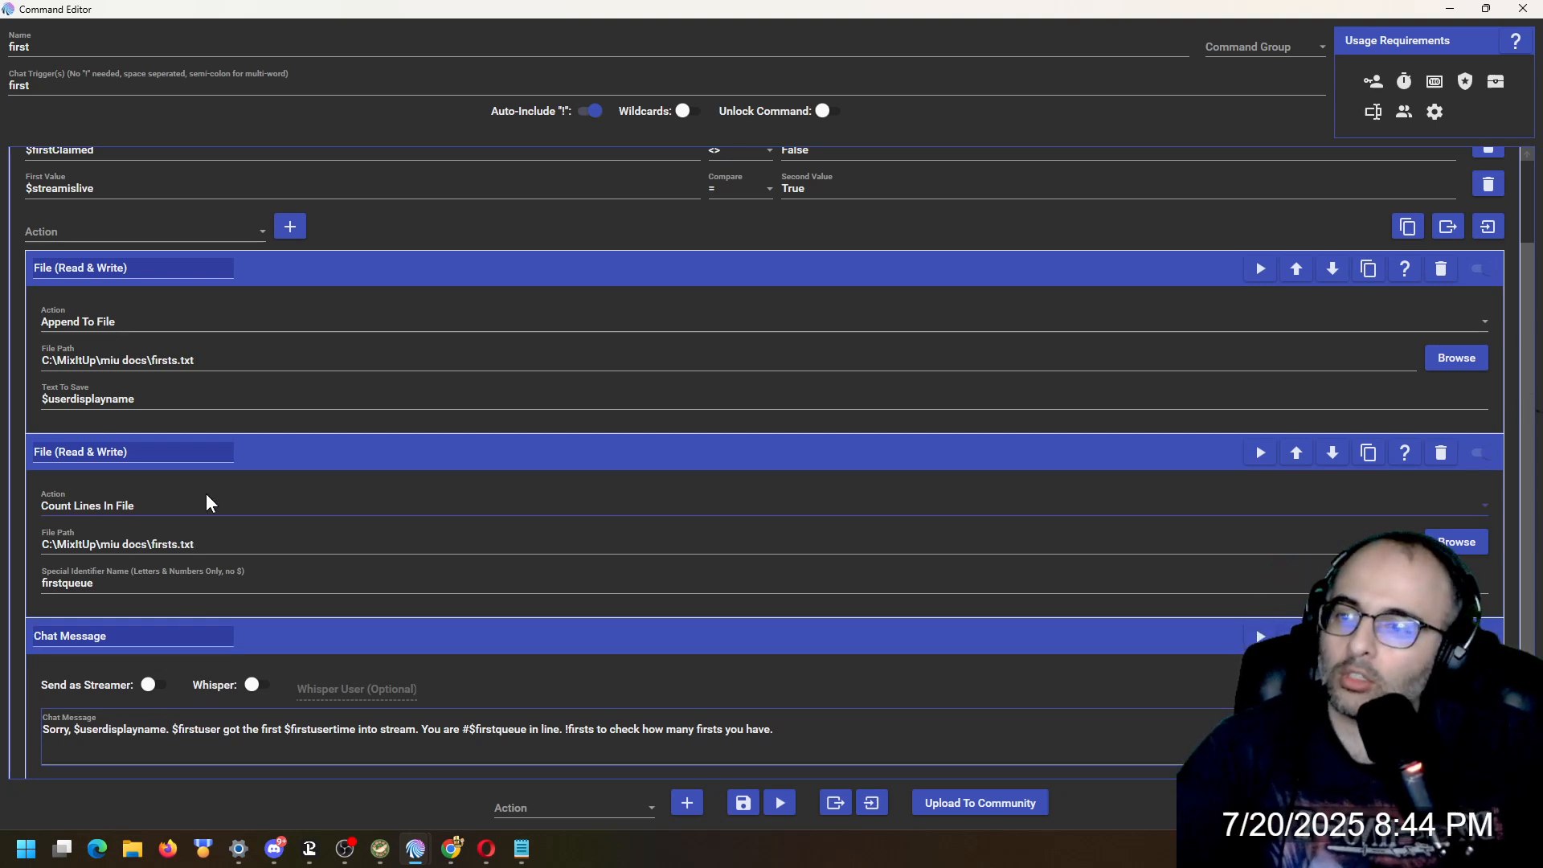
scroll(207, 502, up, 2)
scroll(207, 502, up, 1)
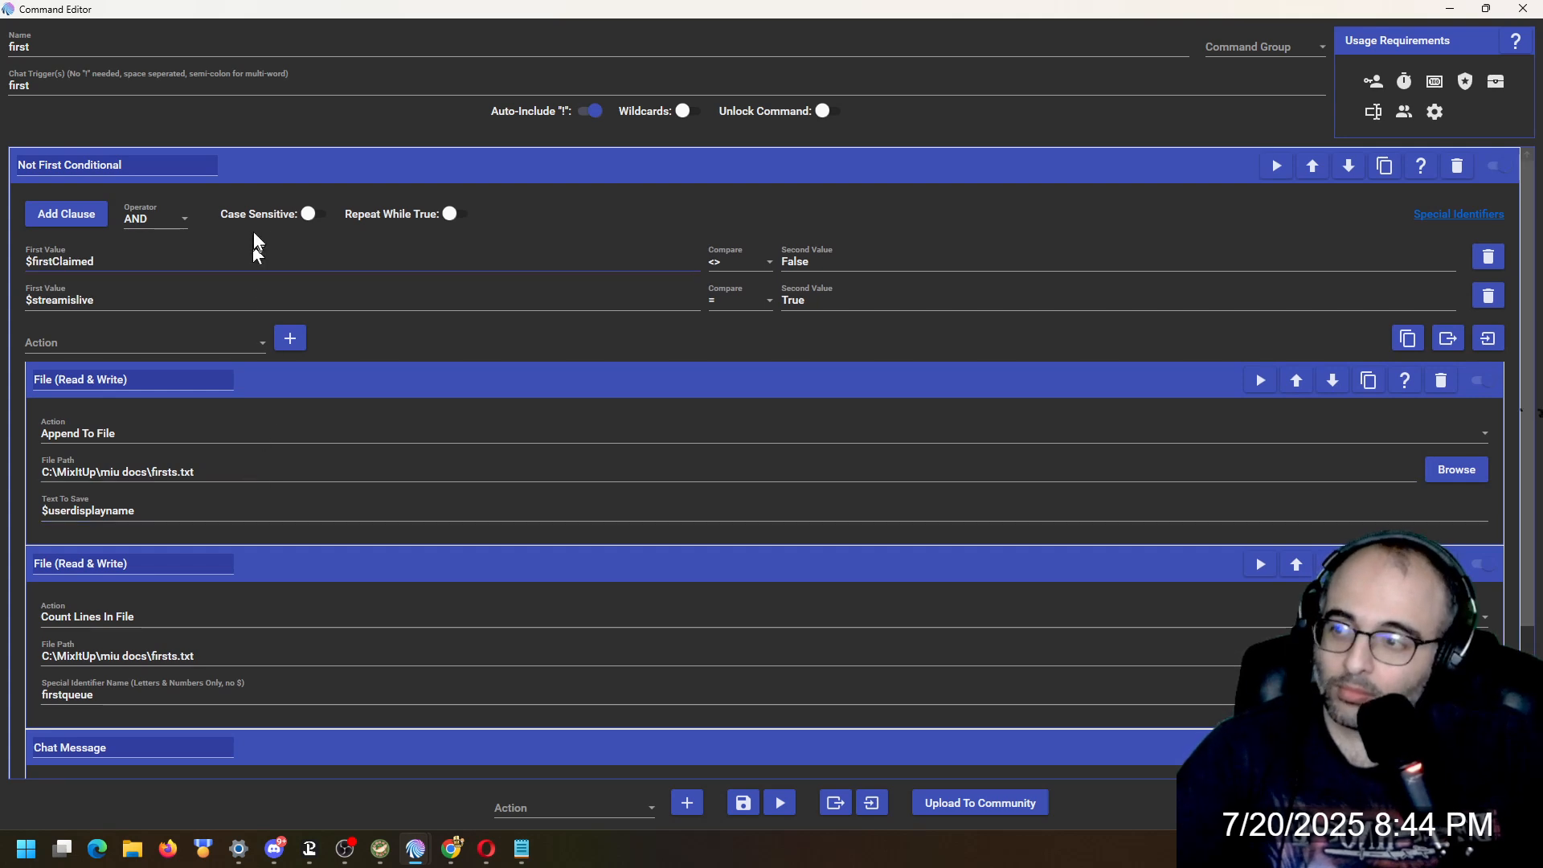
- Collapse the Not First Conditional and expand the First User Conditional with all of its nested actions
click(282, 164)
click(190, 205)
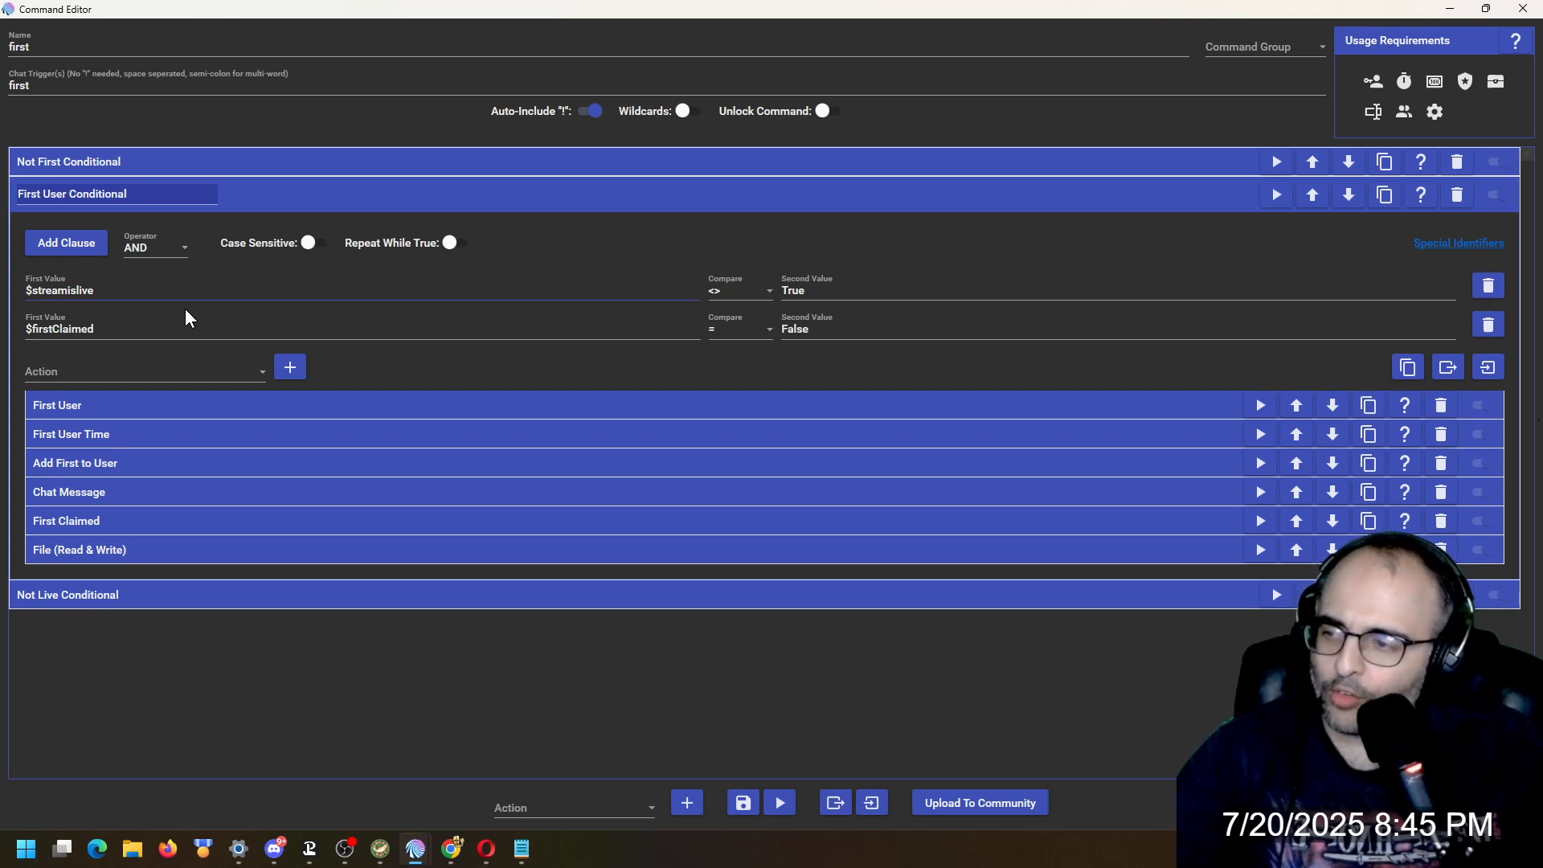
click(364, 403)
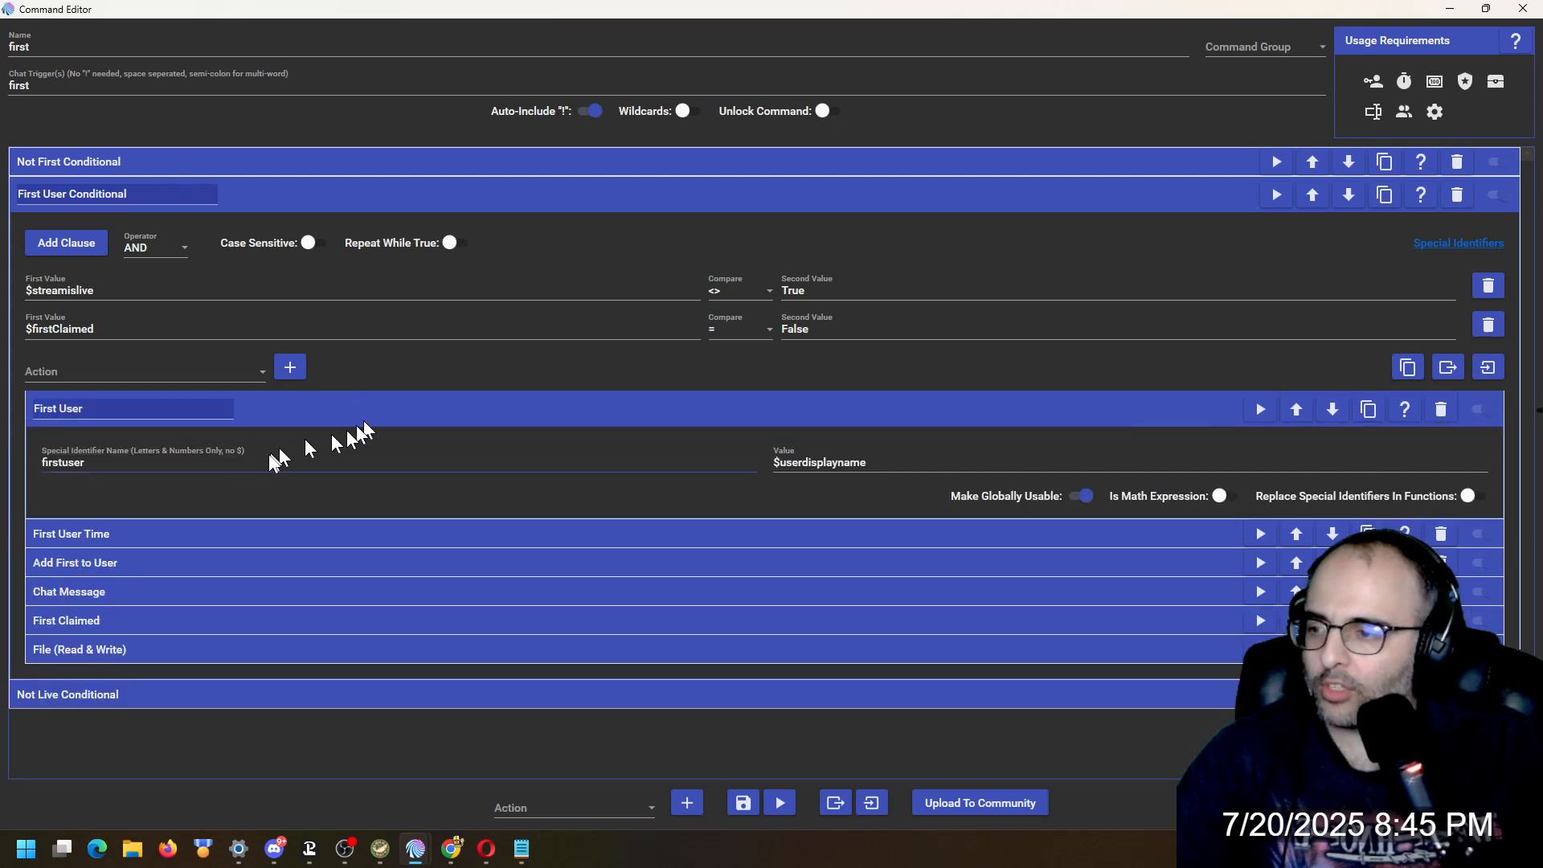
click(240, 534)
click(191, 632)
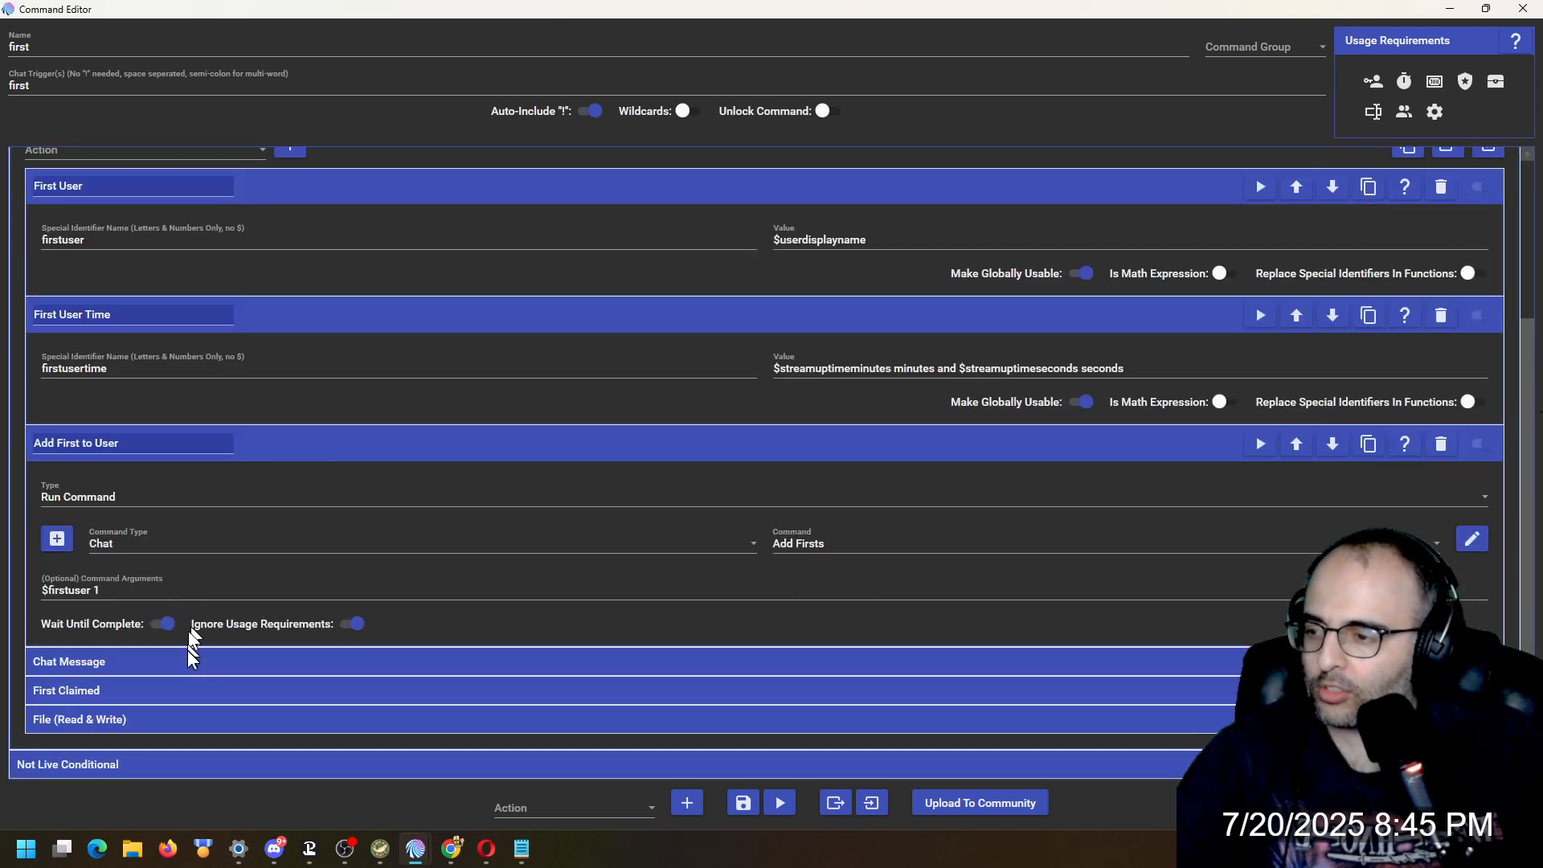
click(177, 664)
click(191, 688)
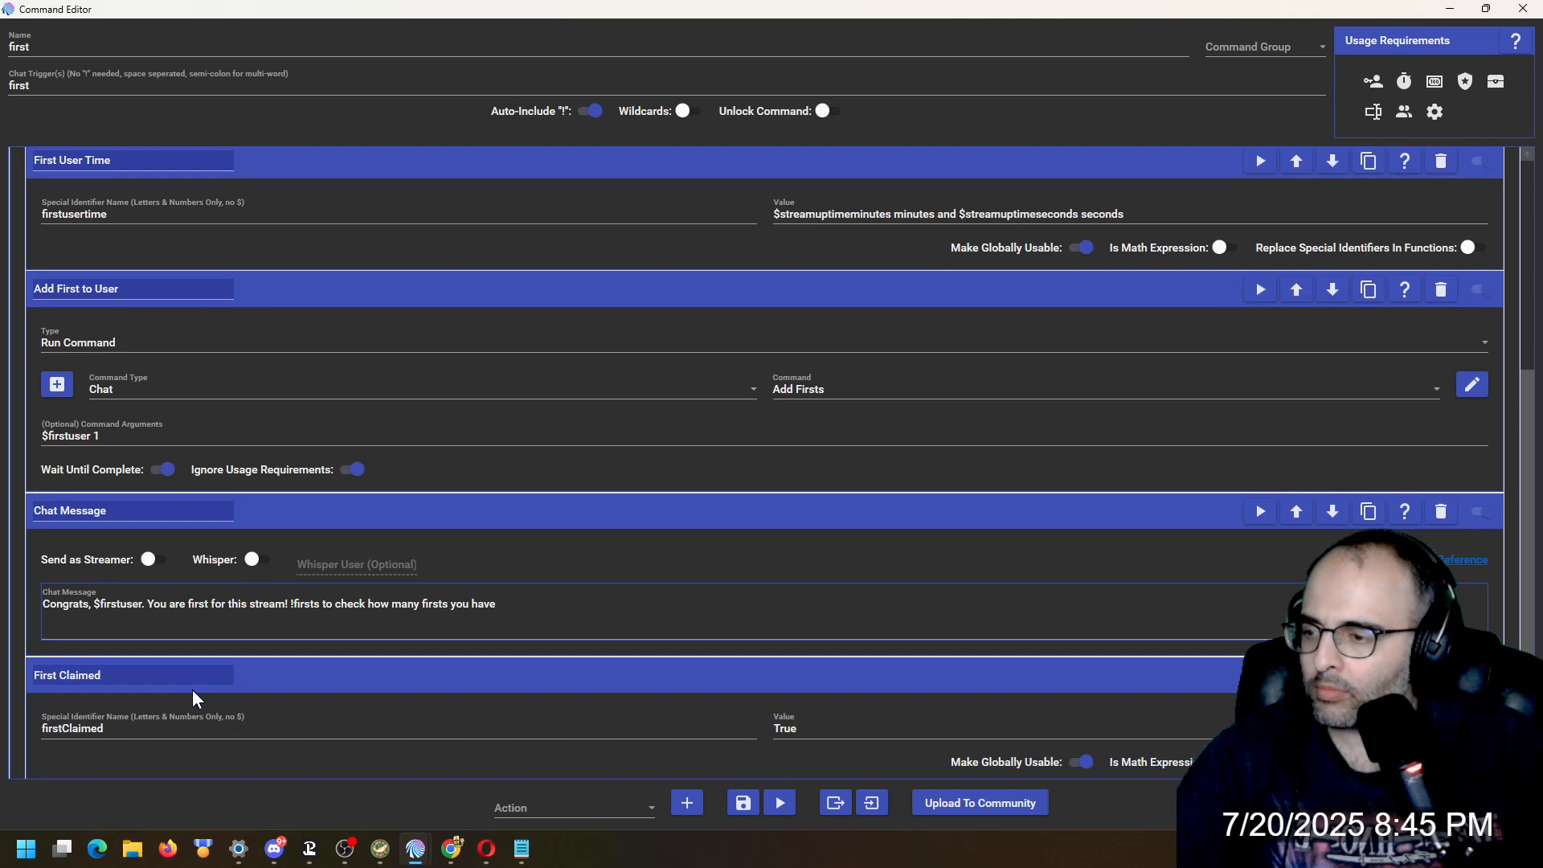
click(193, 719)
- Set the comparison of the $streamislive clause in the First User Conditional to =
scroll(199, 667, up, 5)
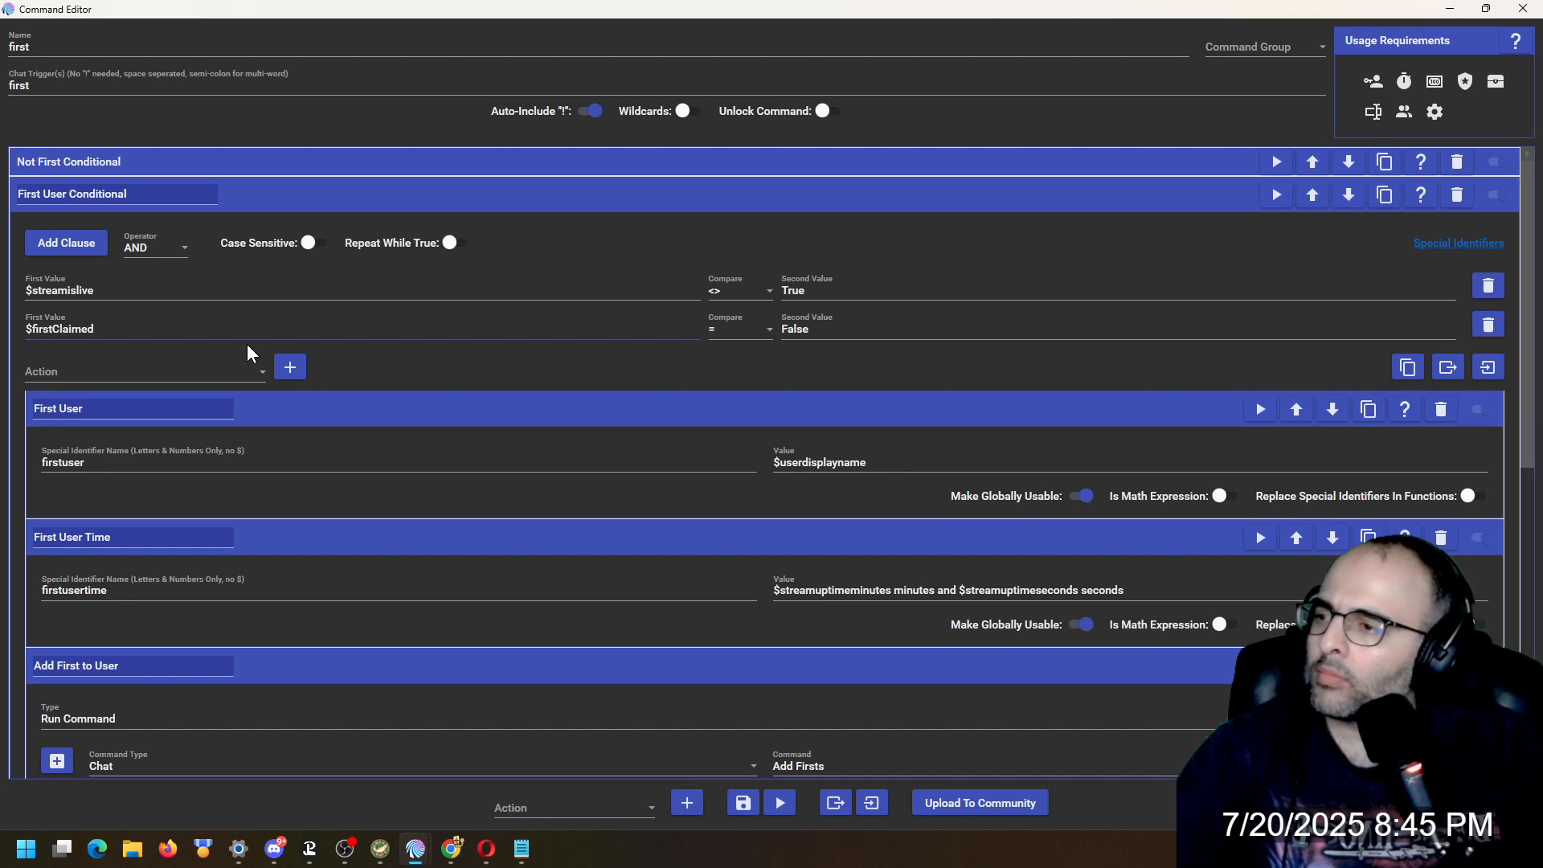
click(729, 300)
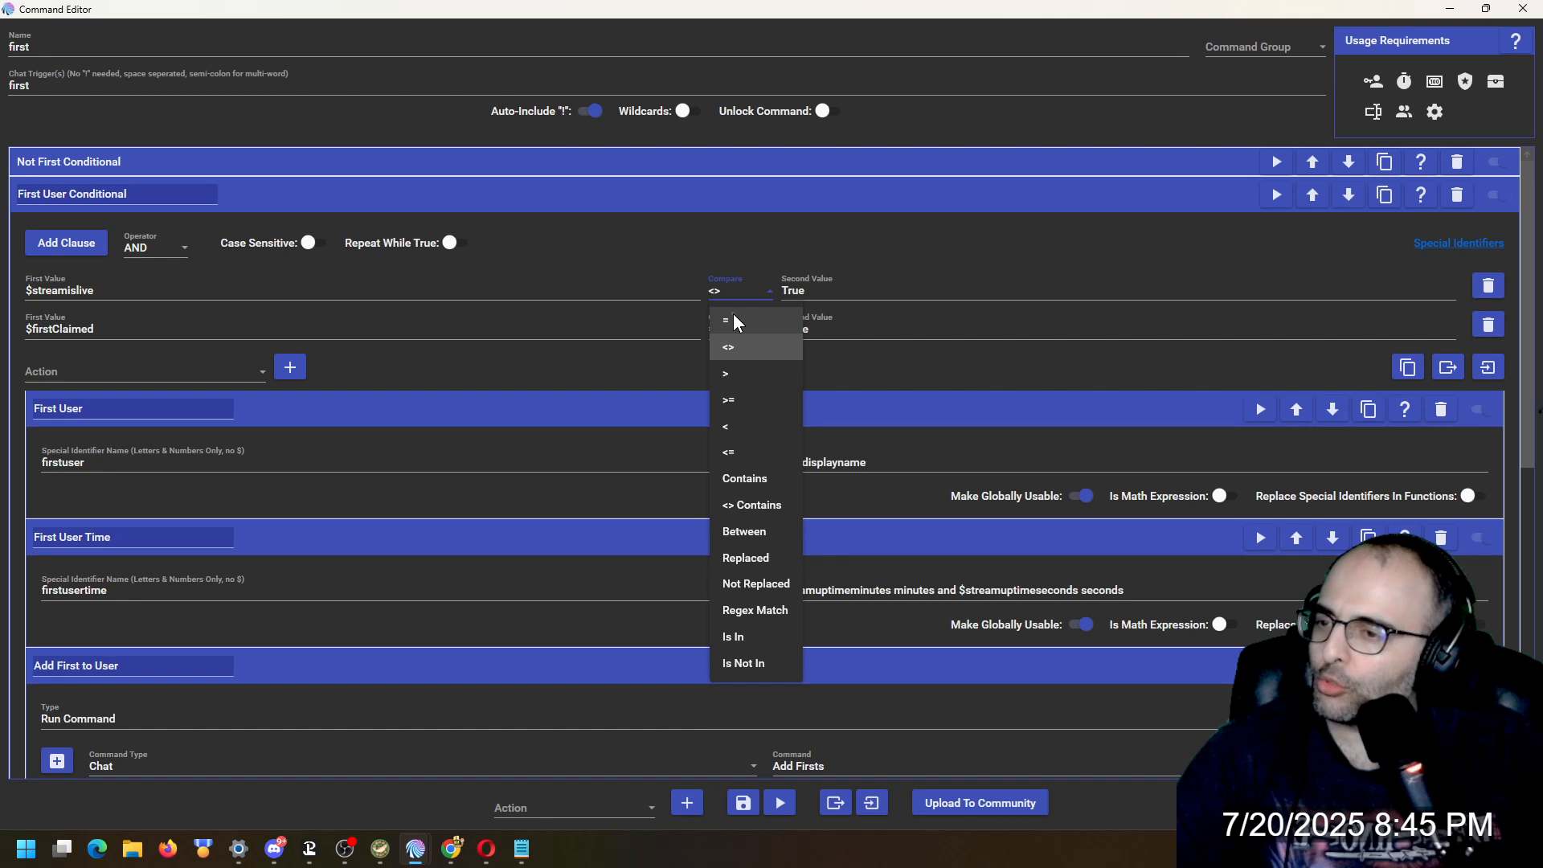
click(732, 314)
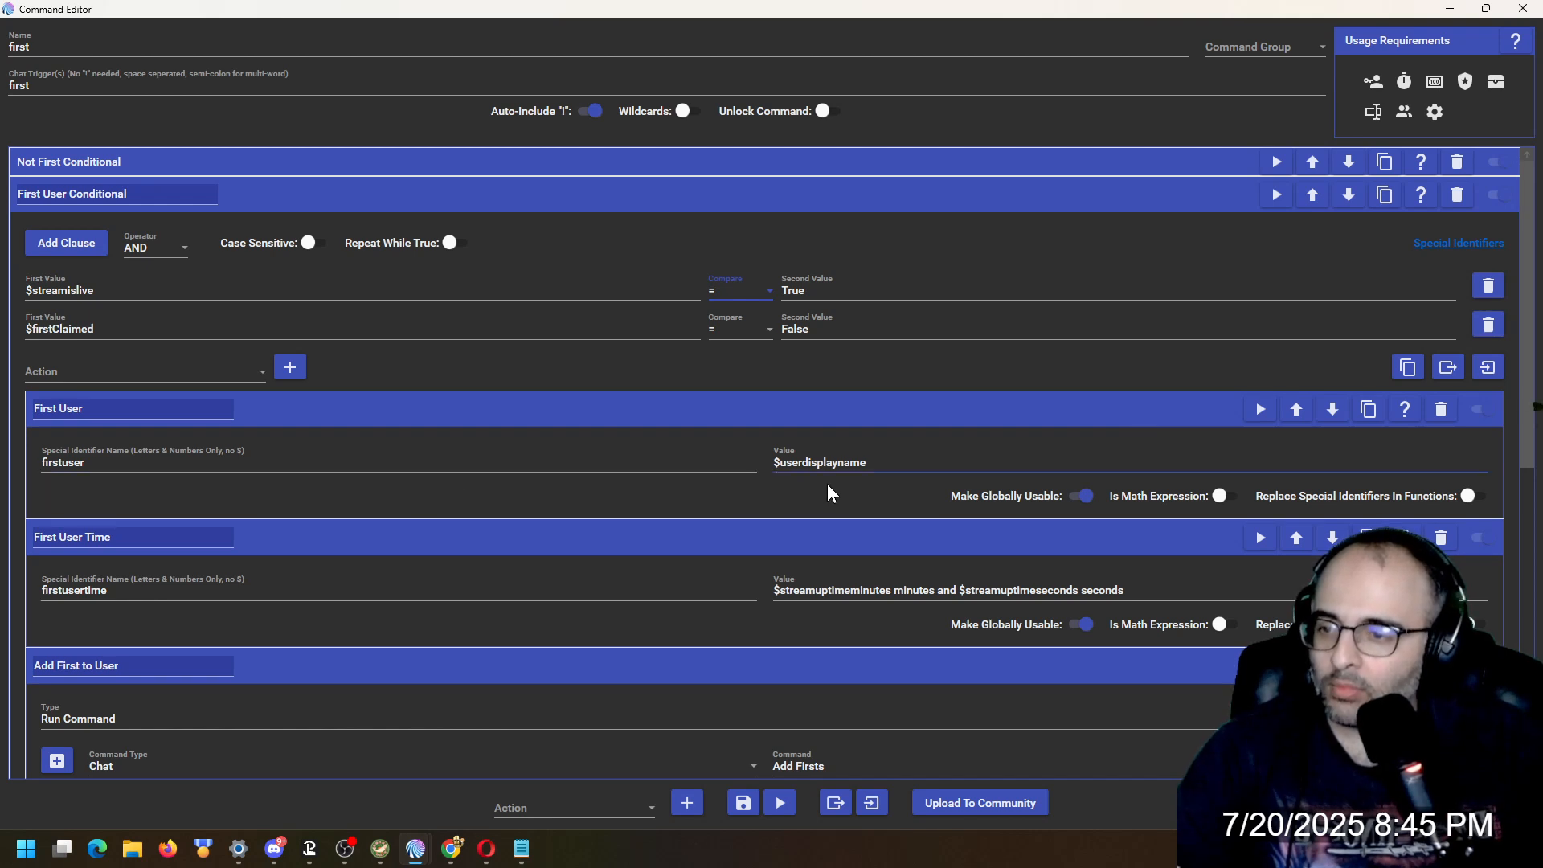
- Examine the First User Conditional's actions, from the special identifiers and Add Firsts command to the chat message and file append
scroll(765, 470, down, 1)
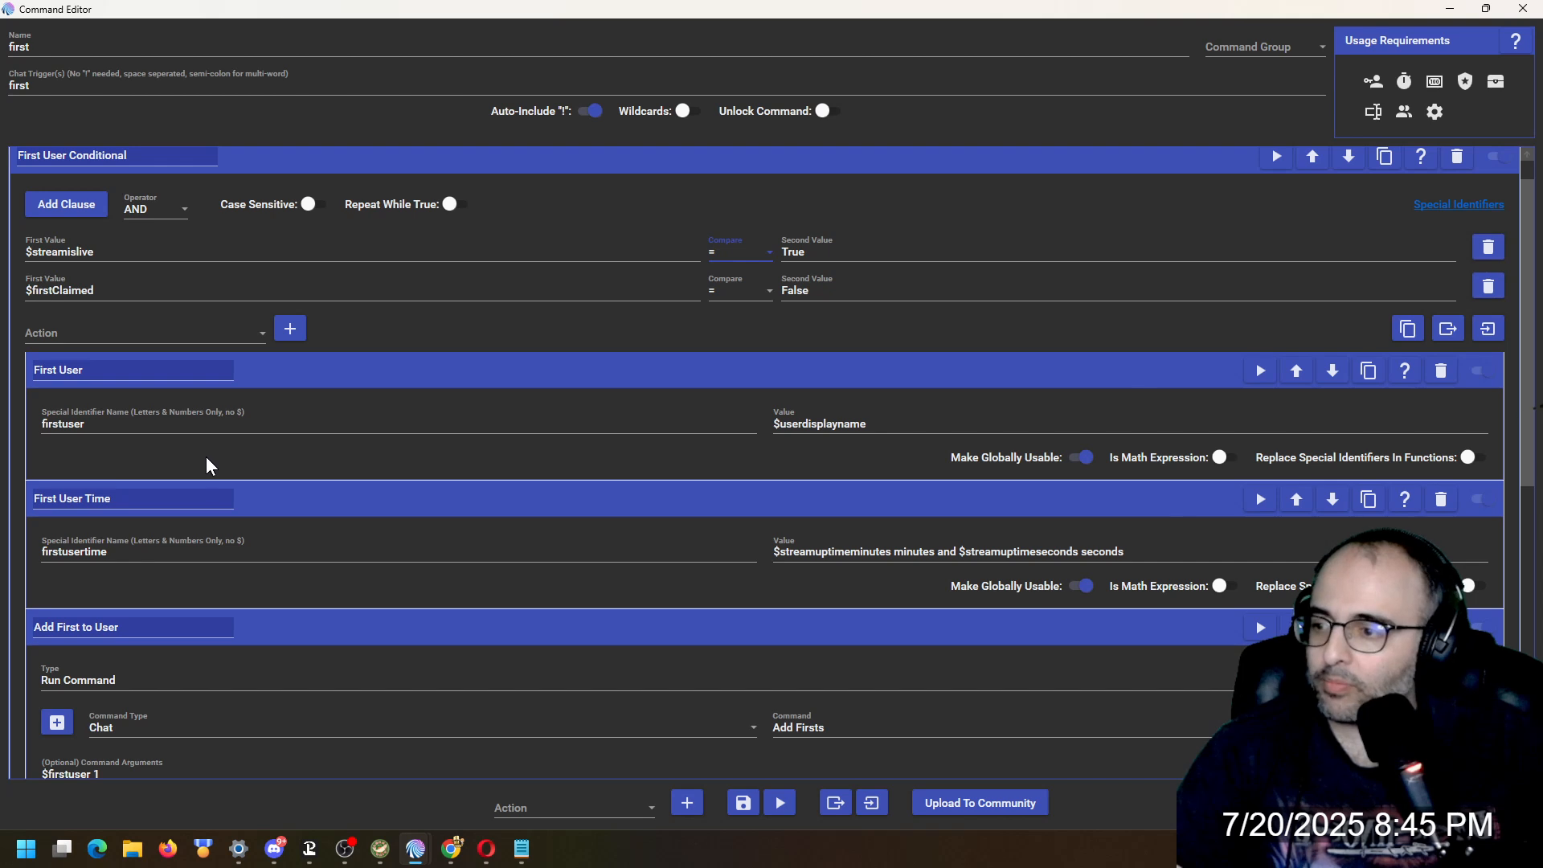
scroll(410, 486, down, 3)
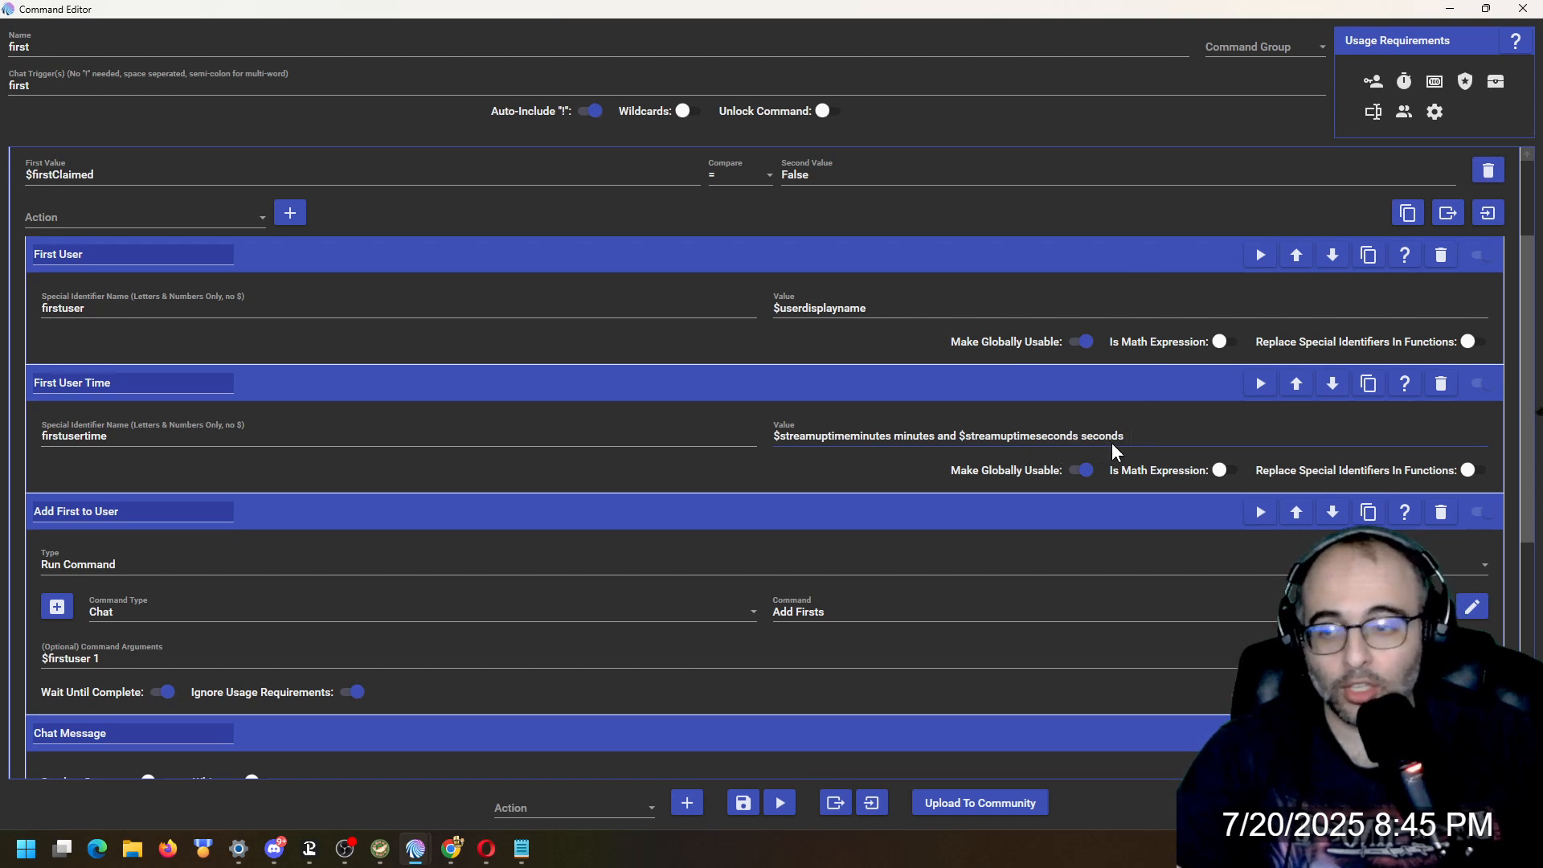
scroll(940, 454, down, 2)
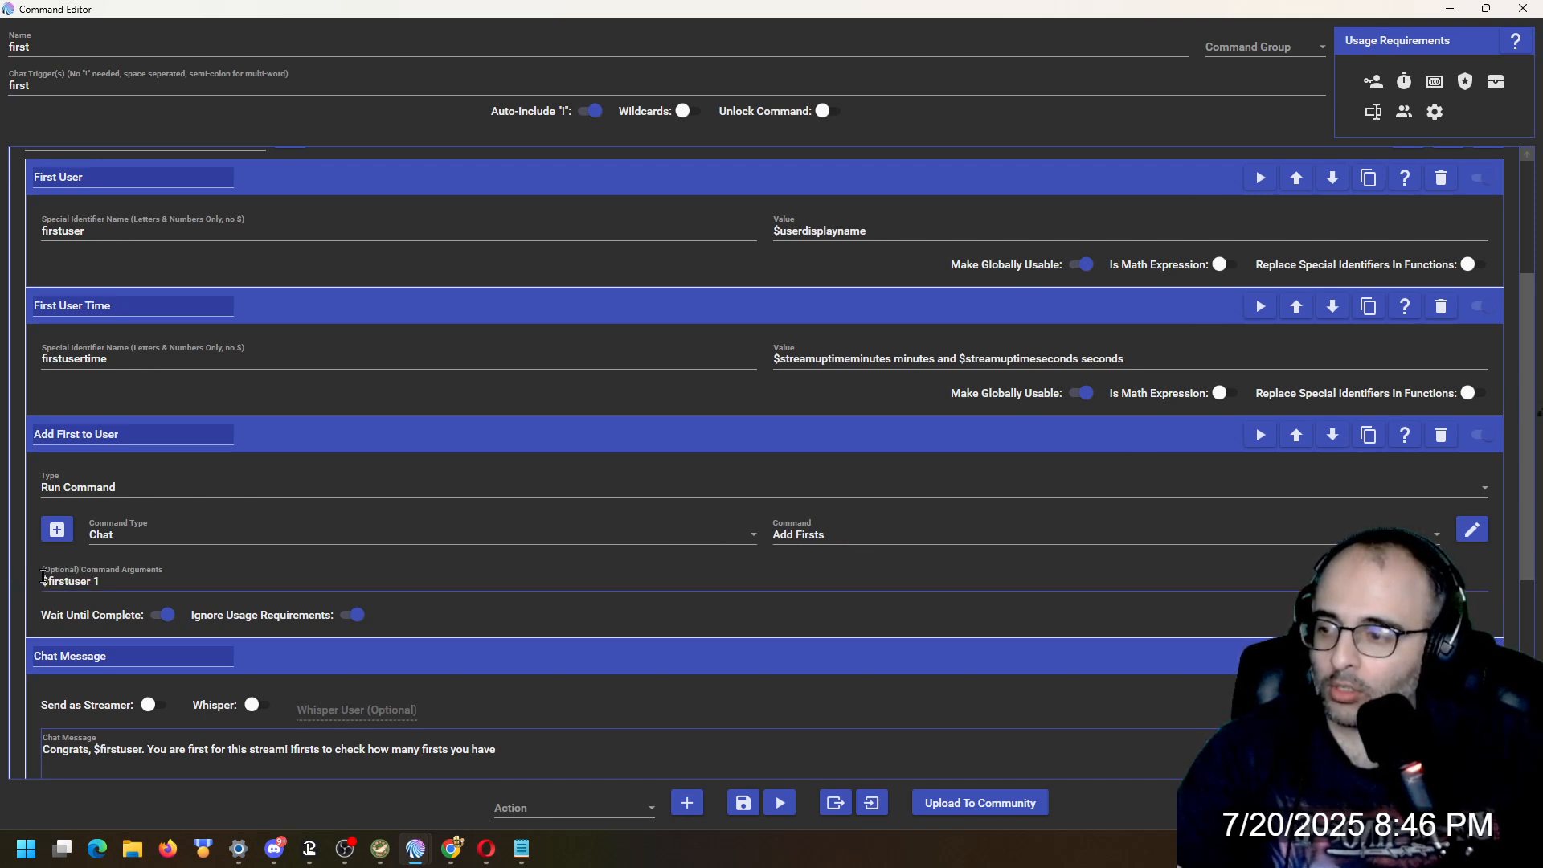
scroll(102, 579, down, 5)
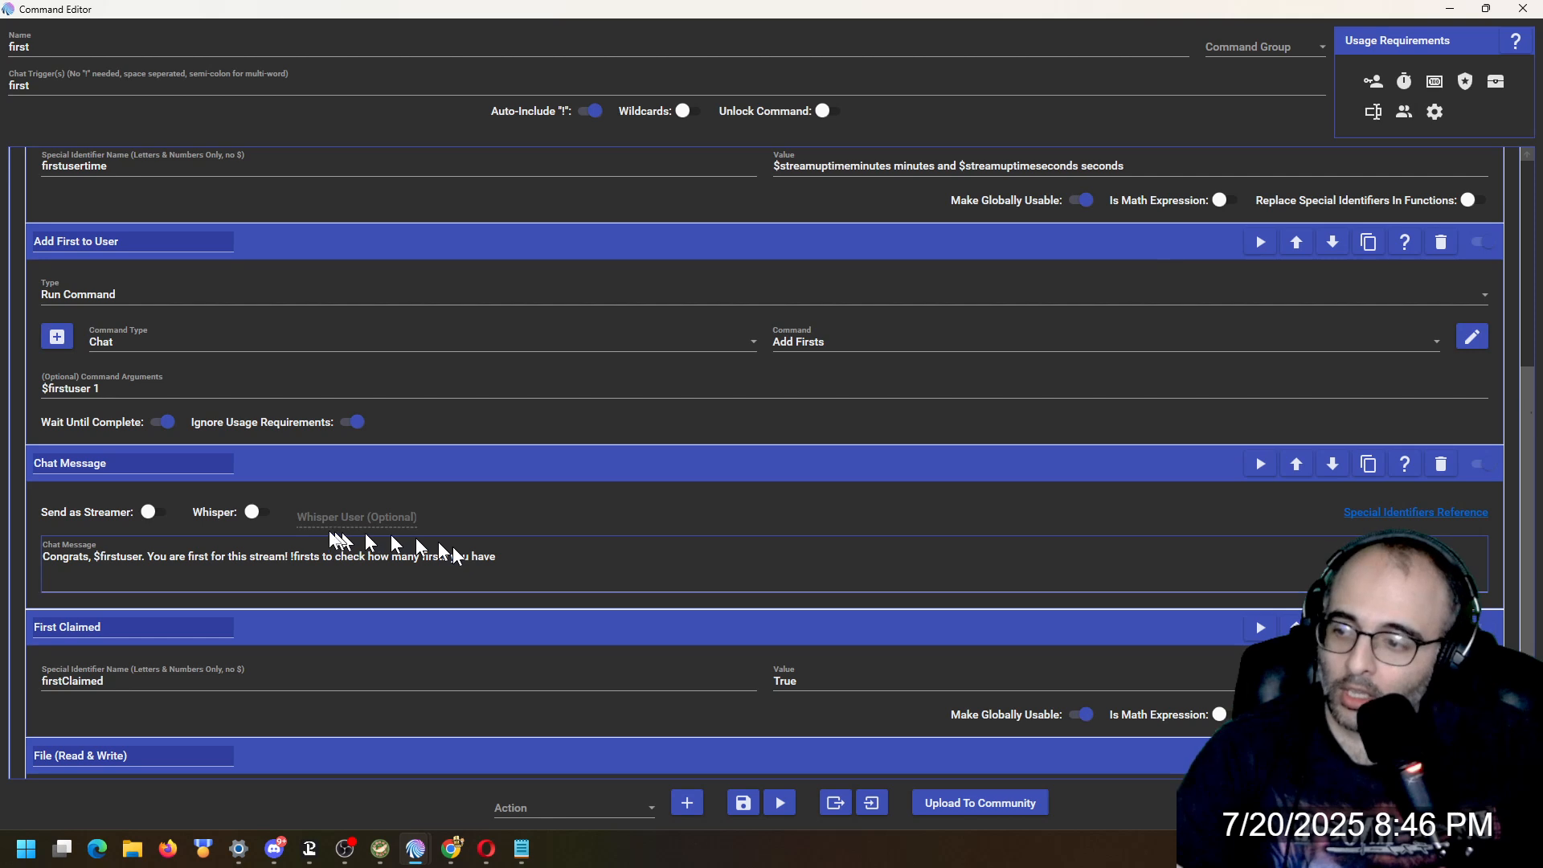
scroll(362, 543, down, 2)
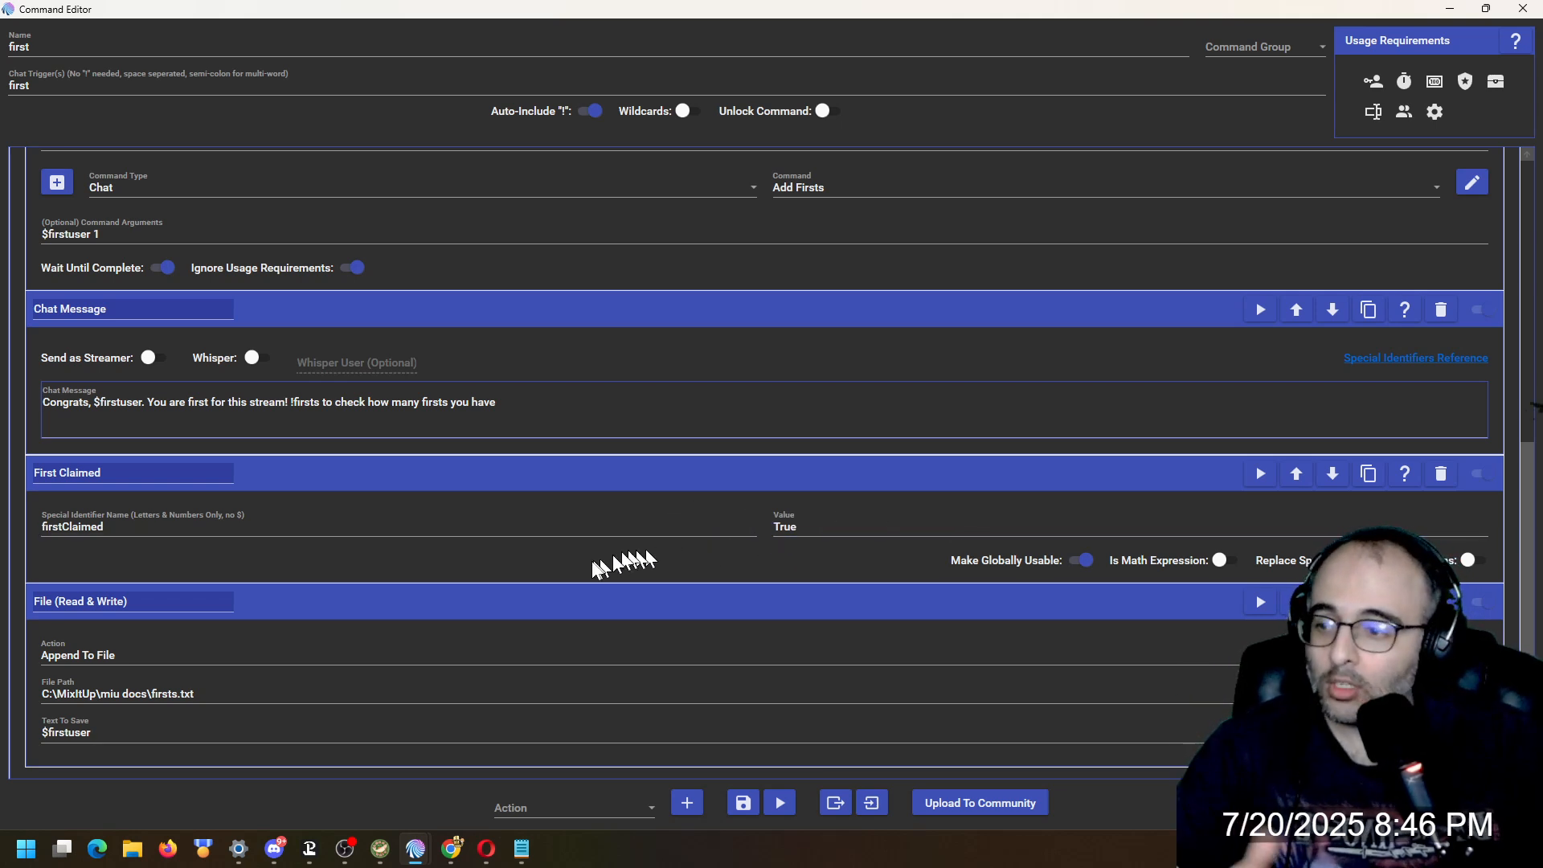
scroll(321, 639, down, 1)
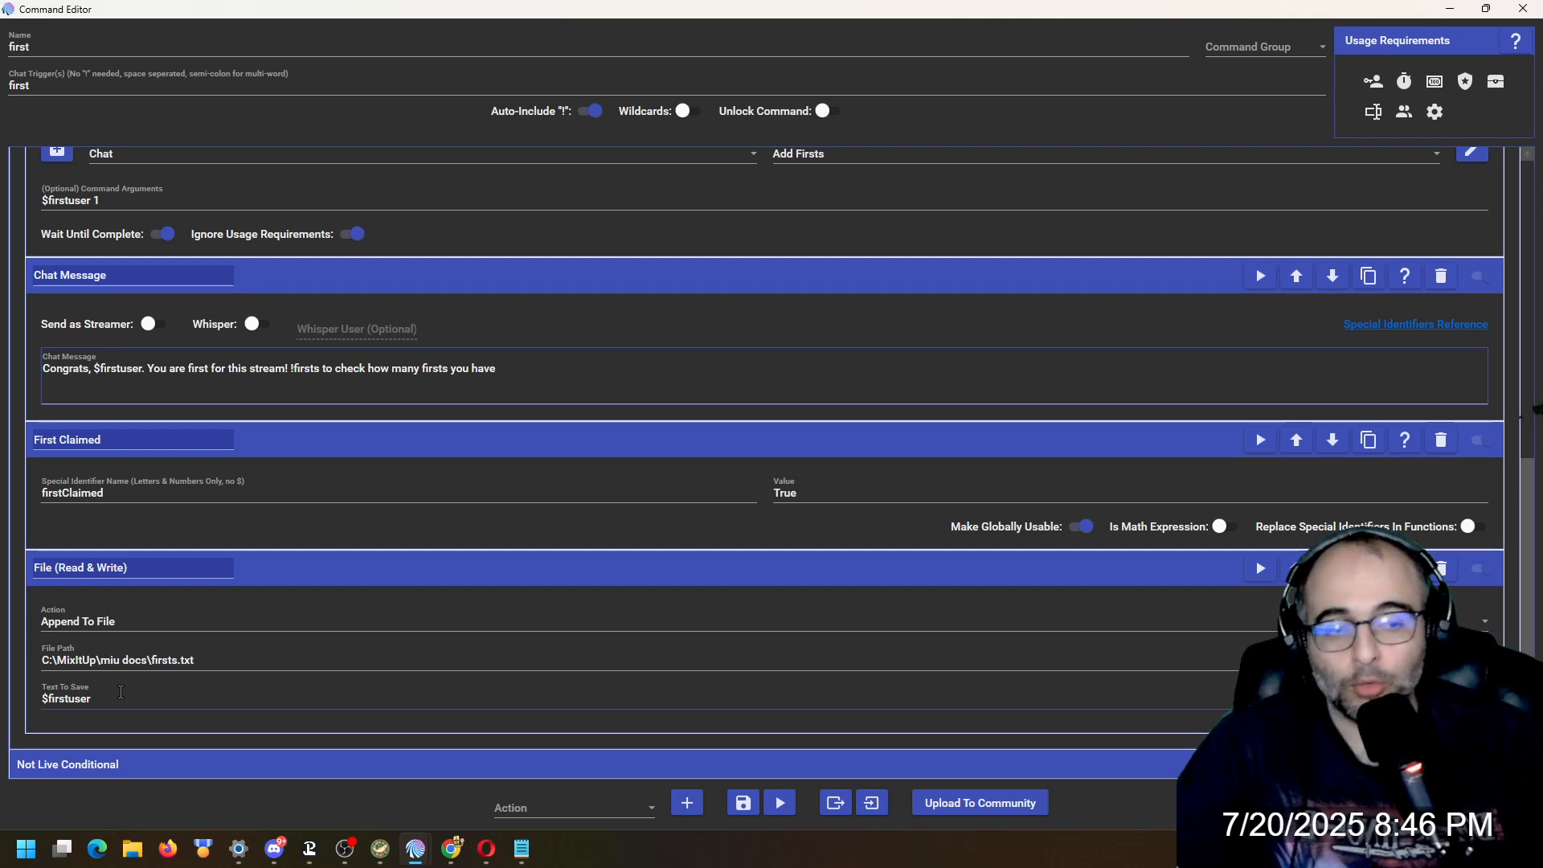
- Collapse the nested actions and the First User Conditional itself
click(267, 570)
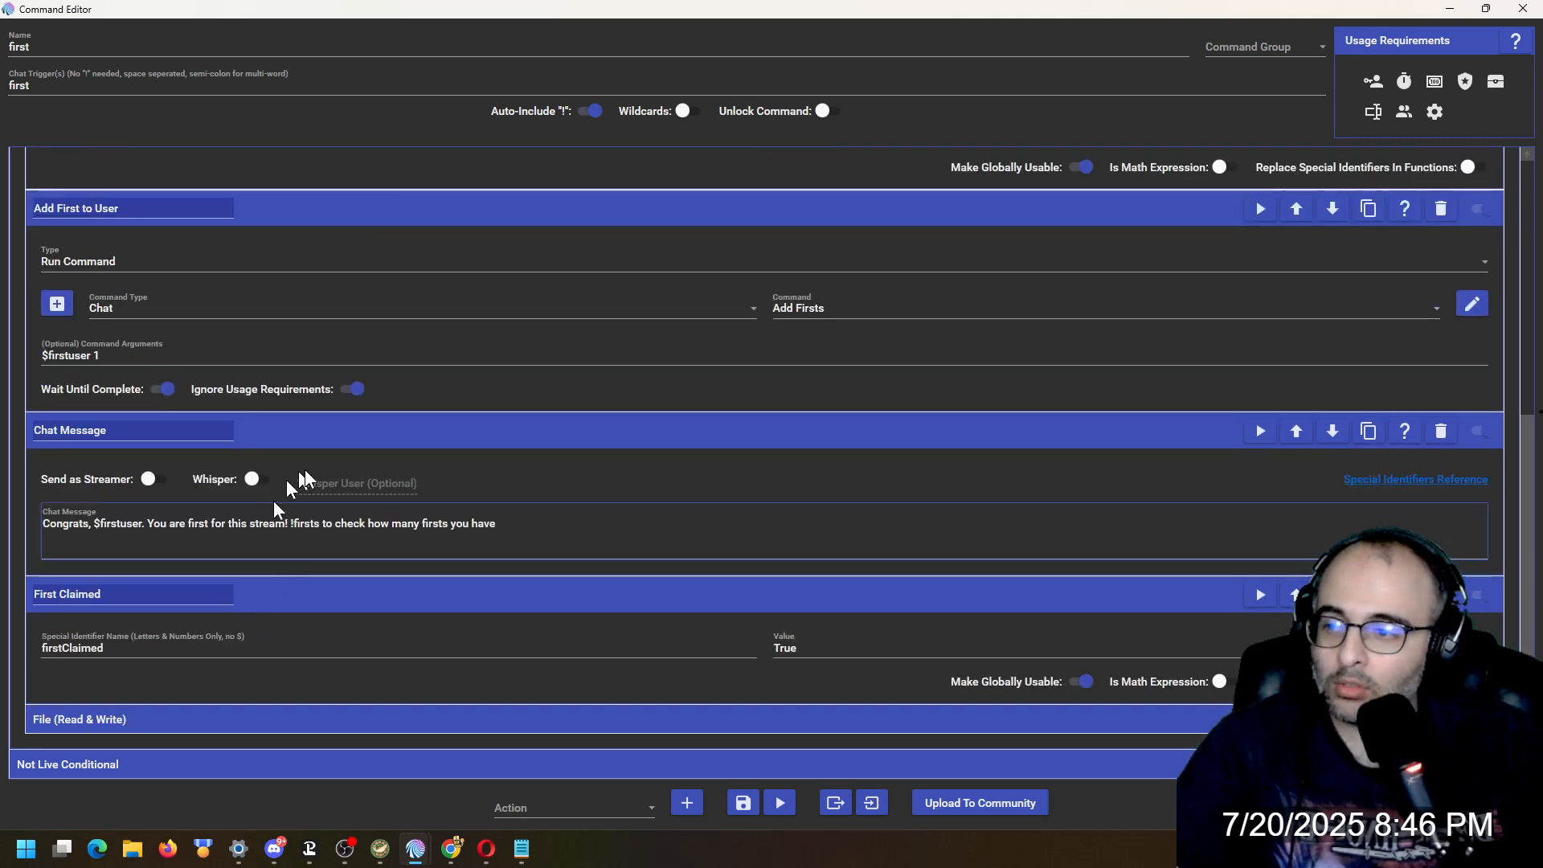
click(315, 437)
click(320, 592)
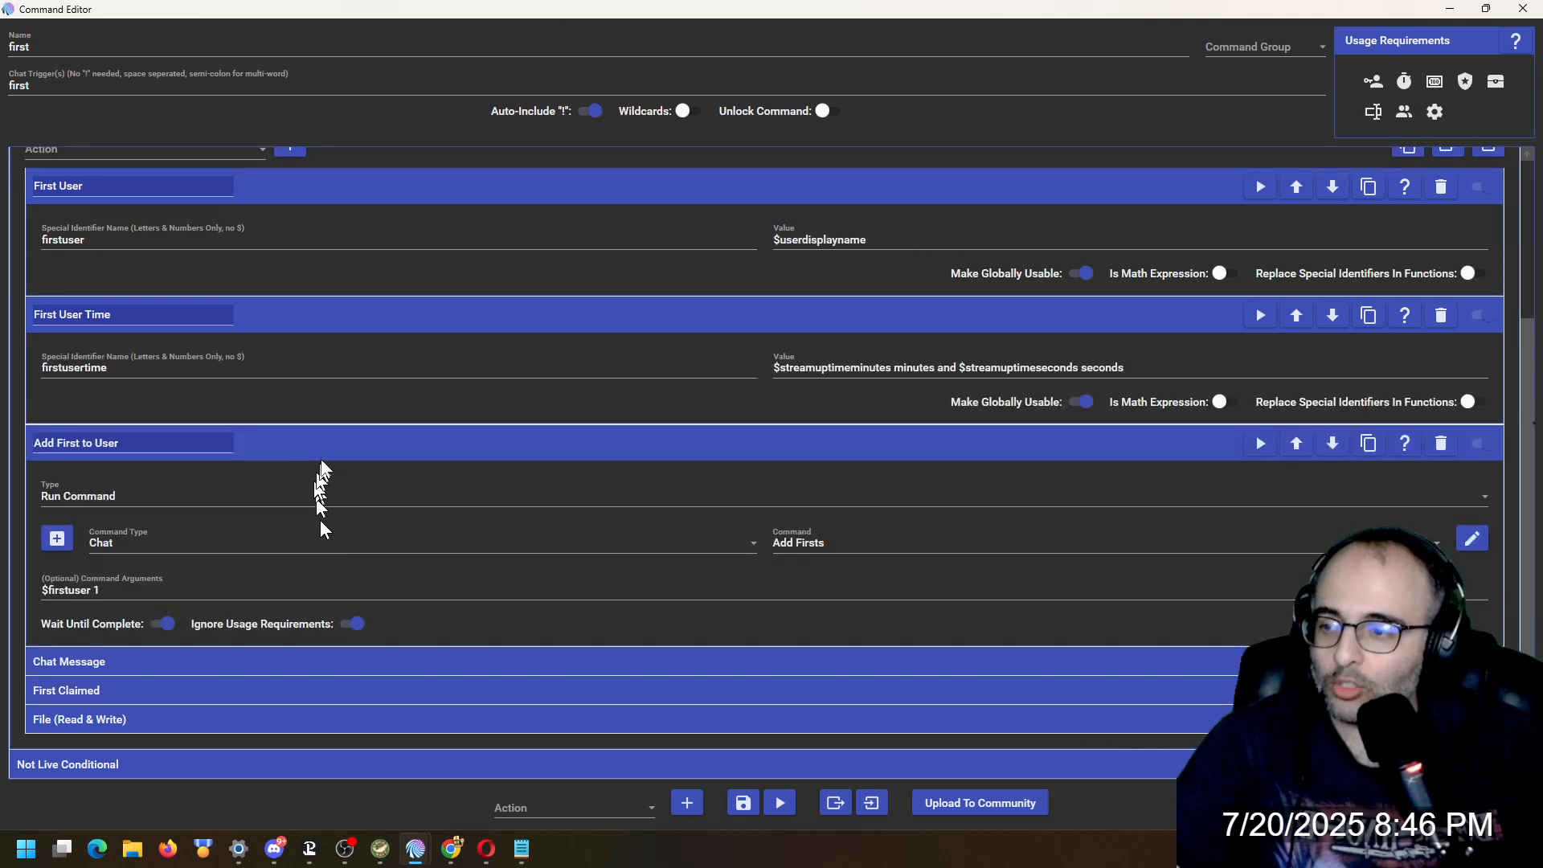
click(322, 443)
click(329, 509)
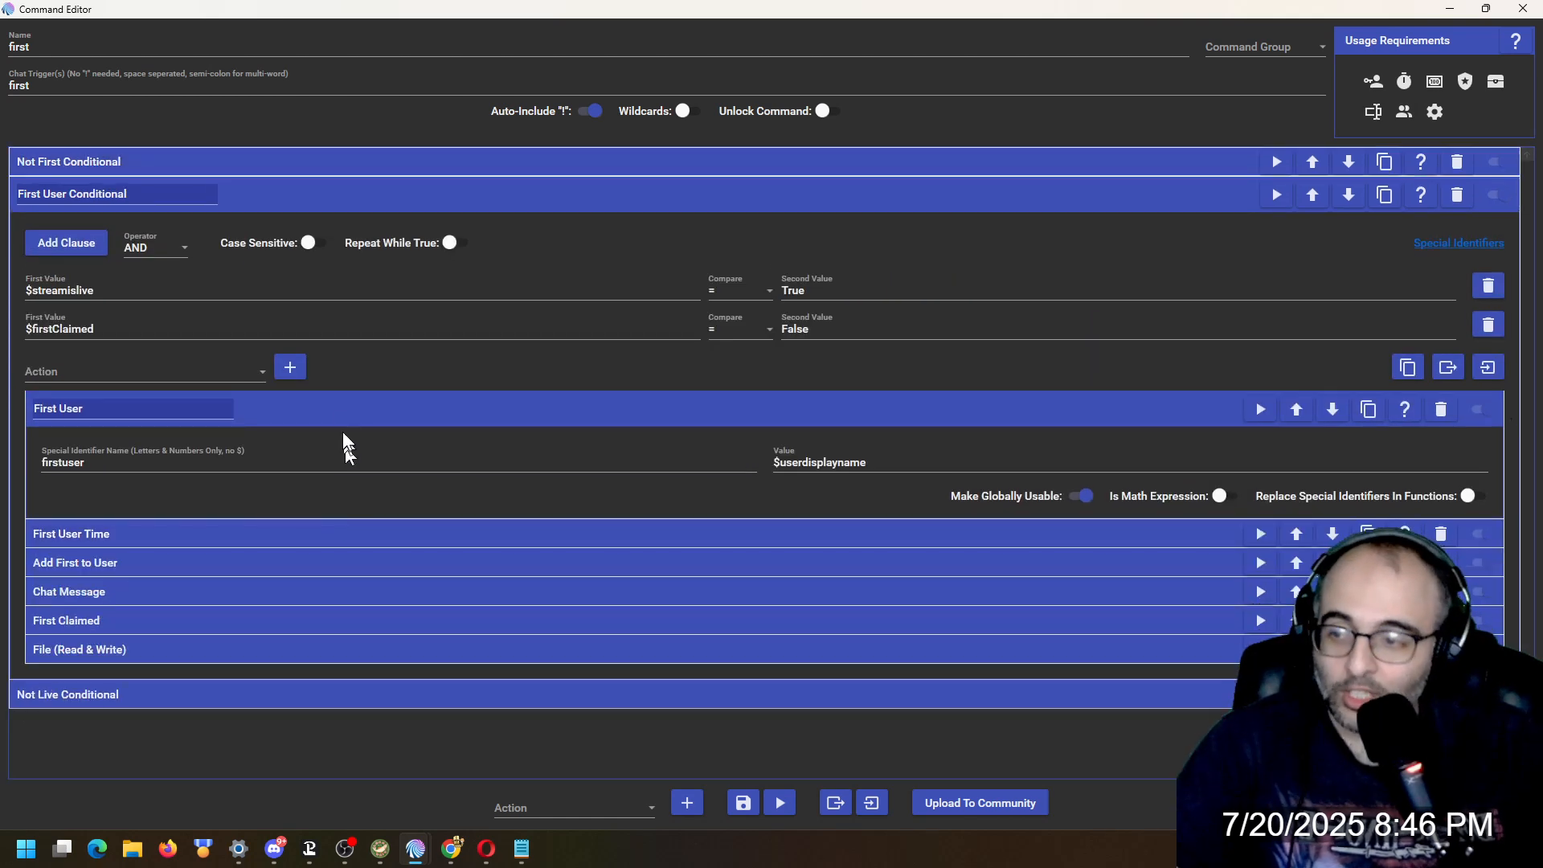
click(339, 410)
click(322, 201)
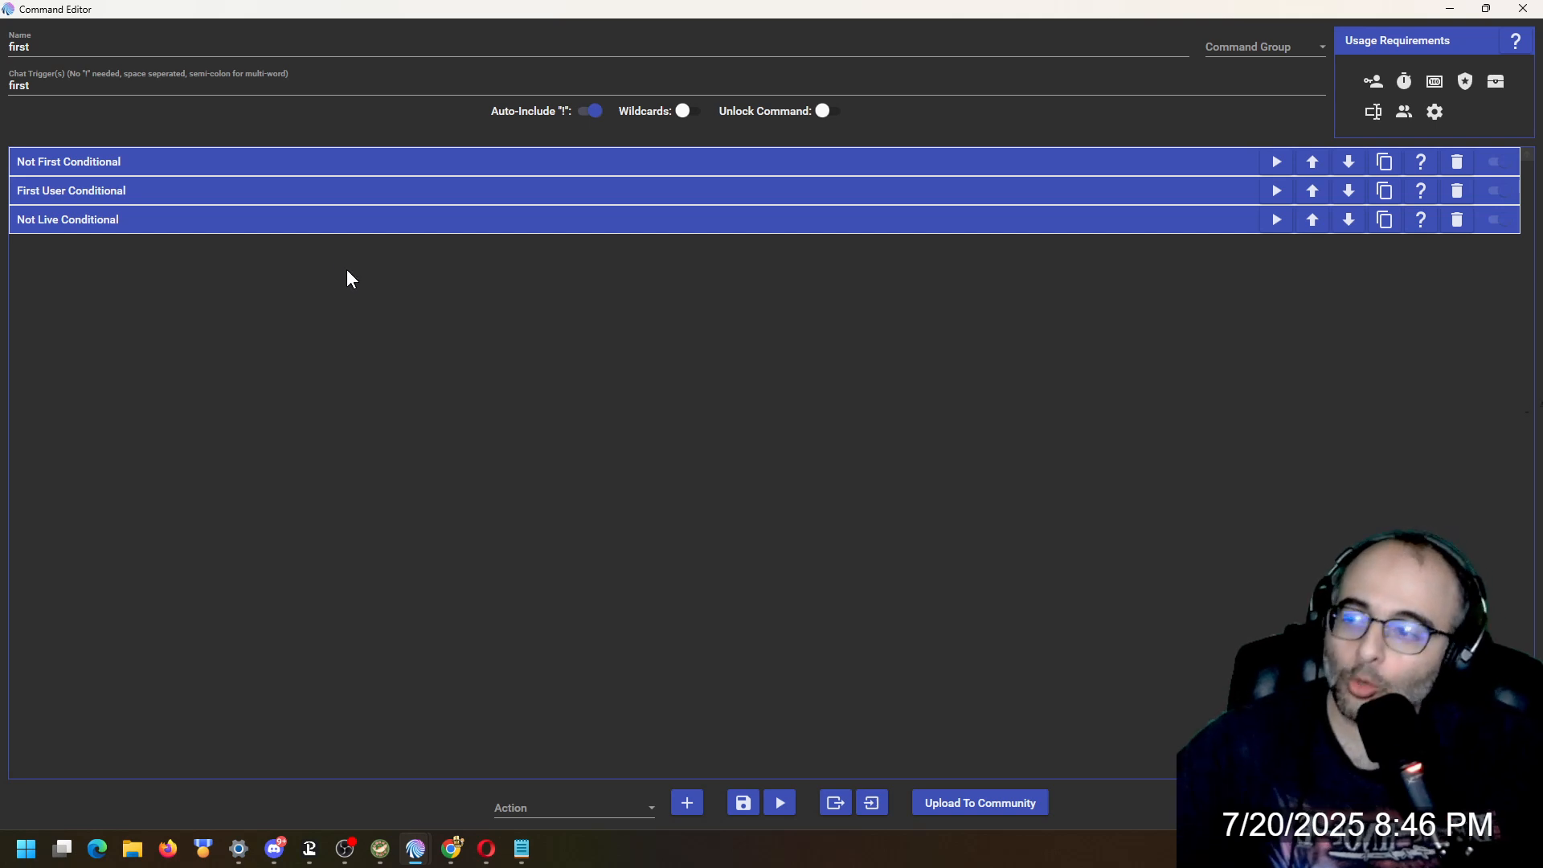
- Review the Not Live Conditional's clause and chat message, and save the first command
click(292, 224)
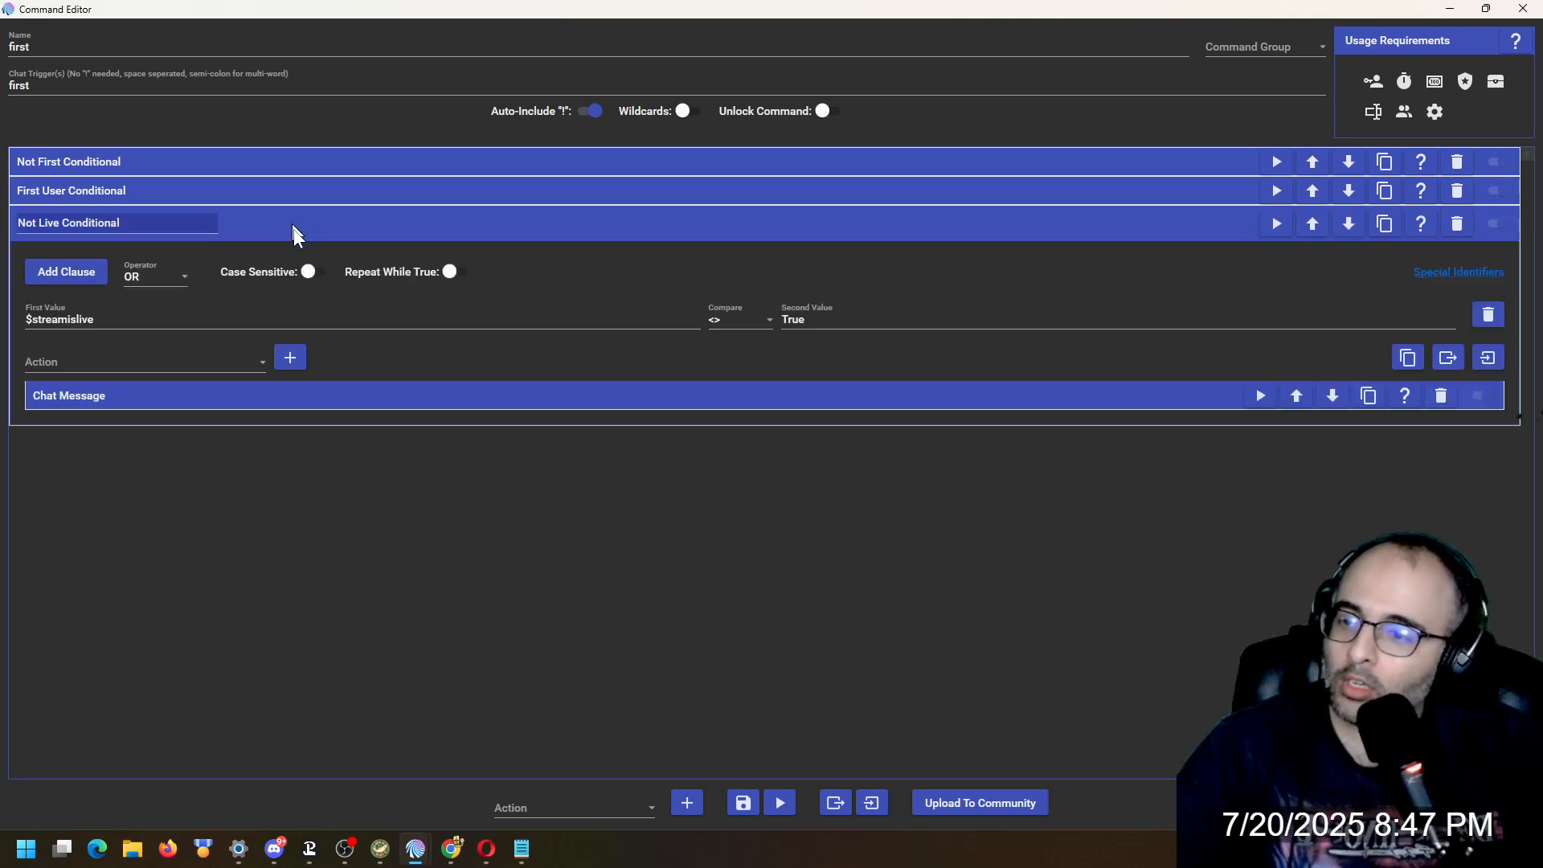
click(344, 402)
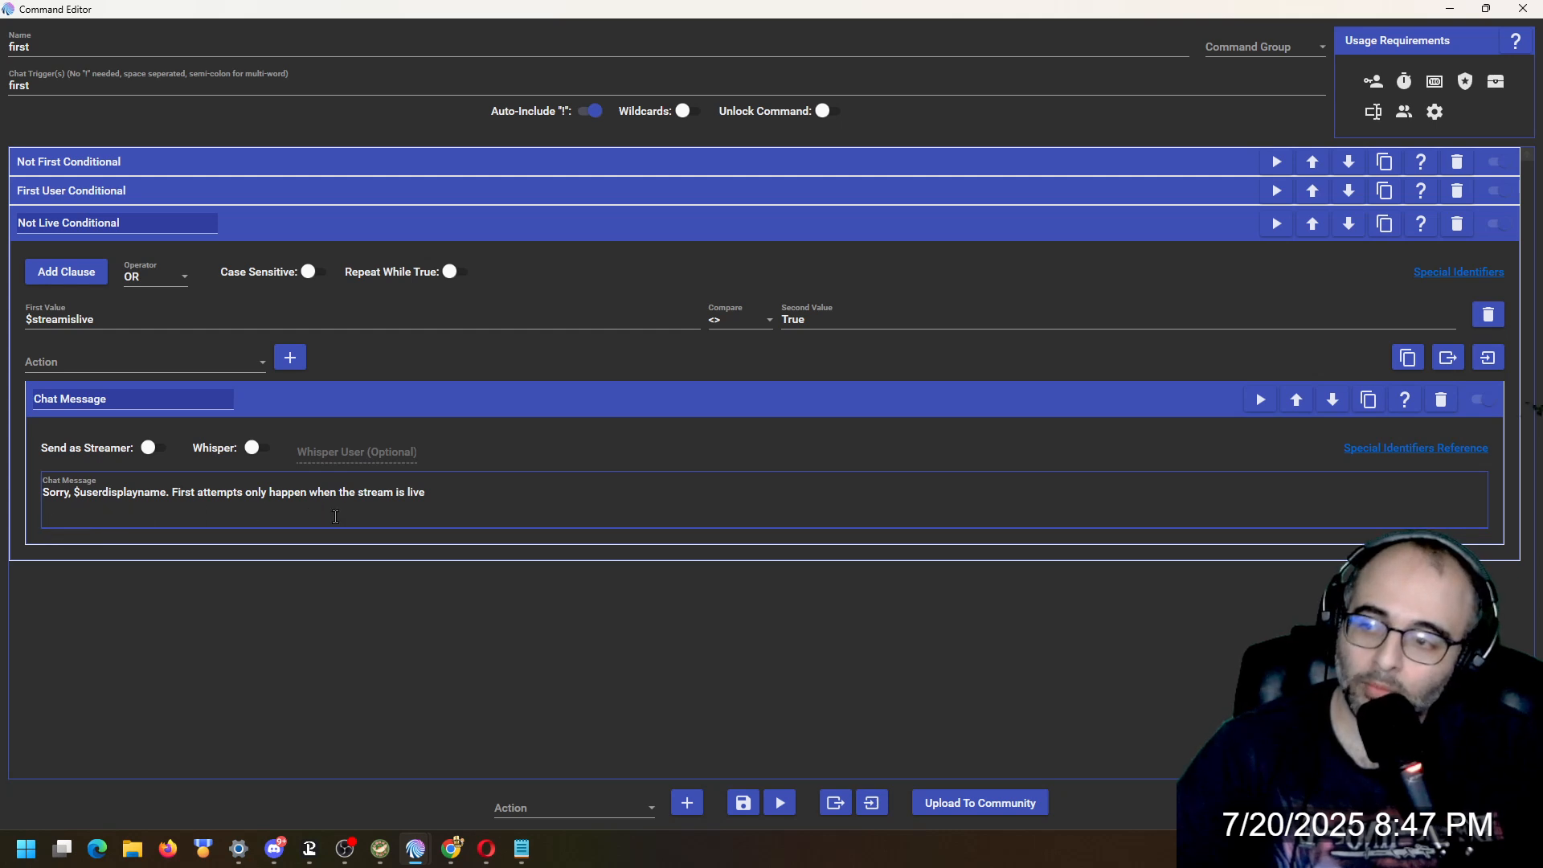
click(398, 231)
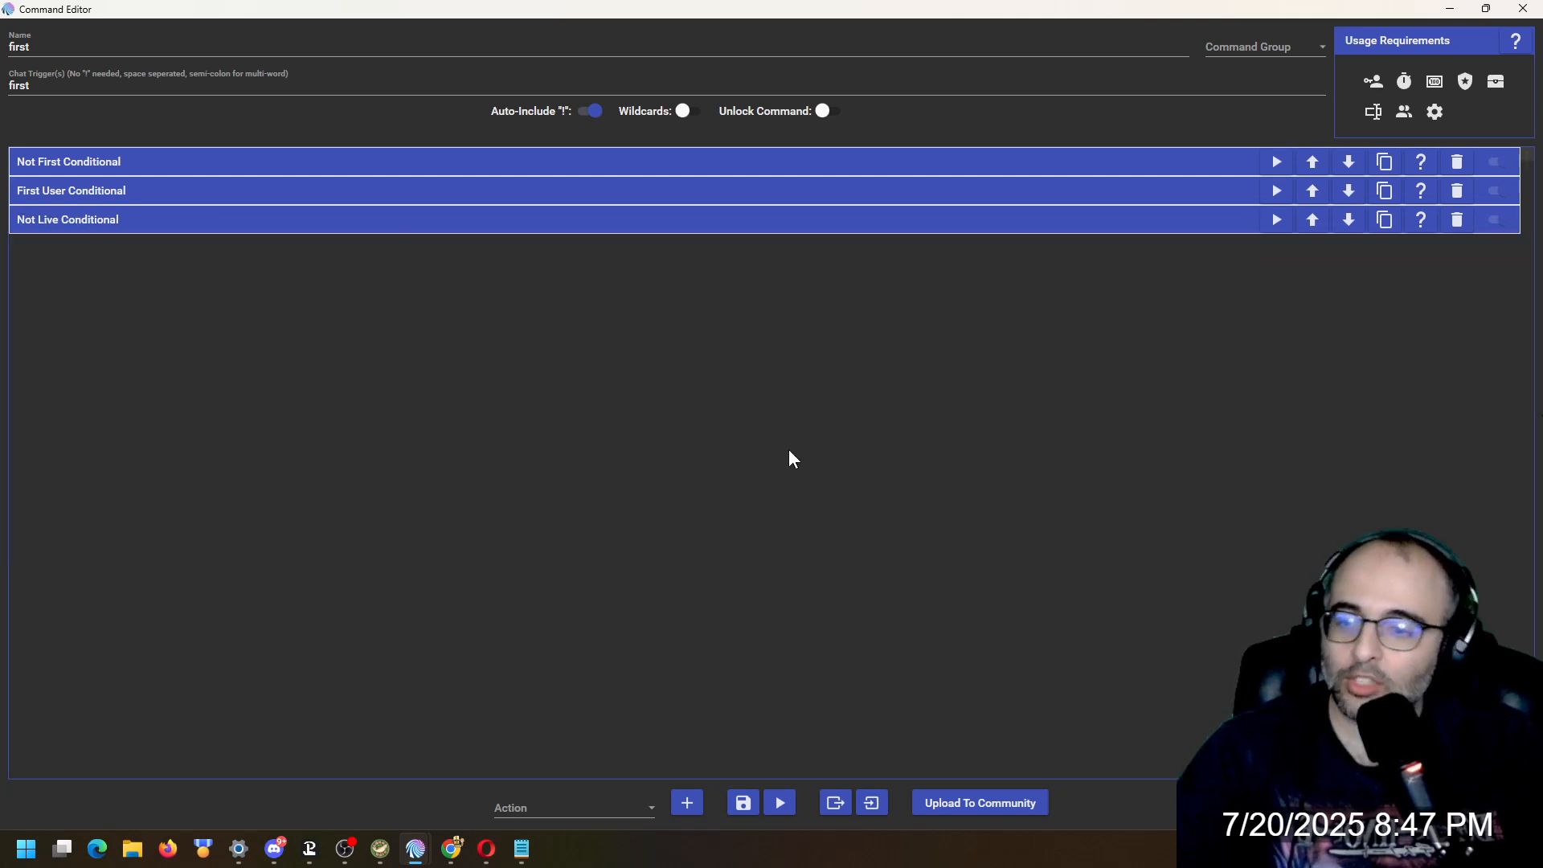
click(747, 807)
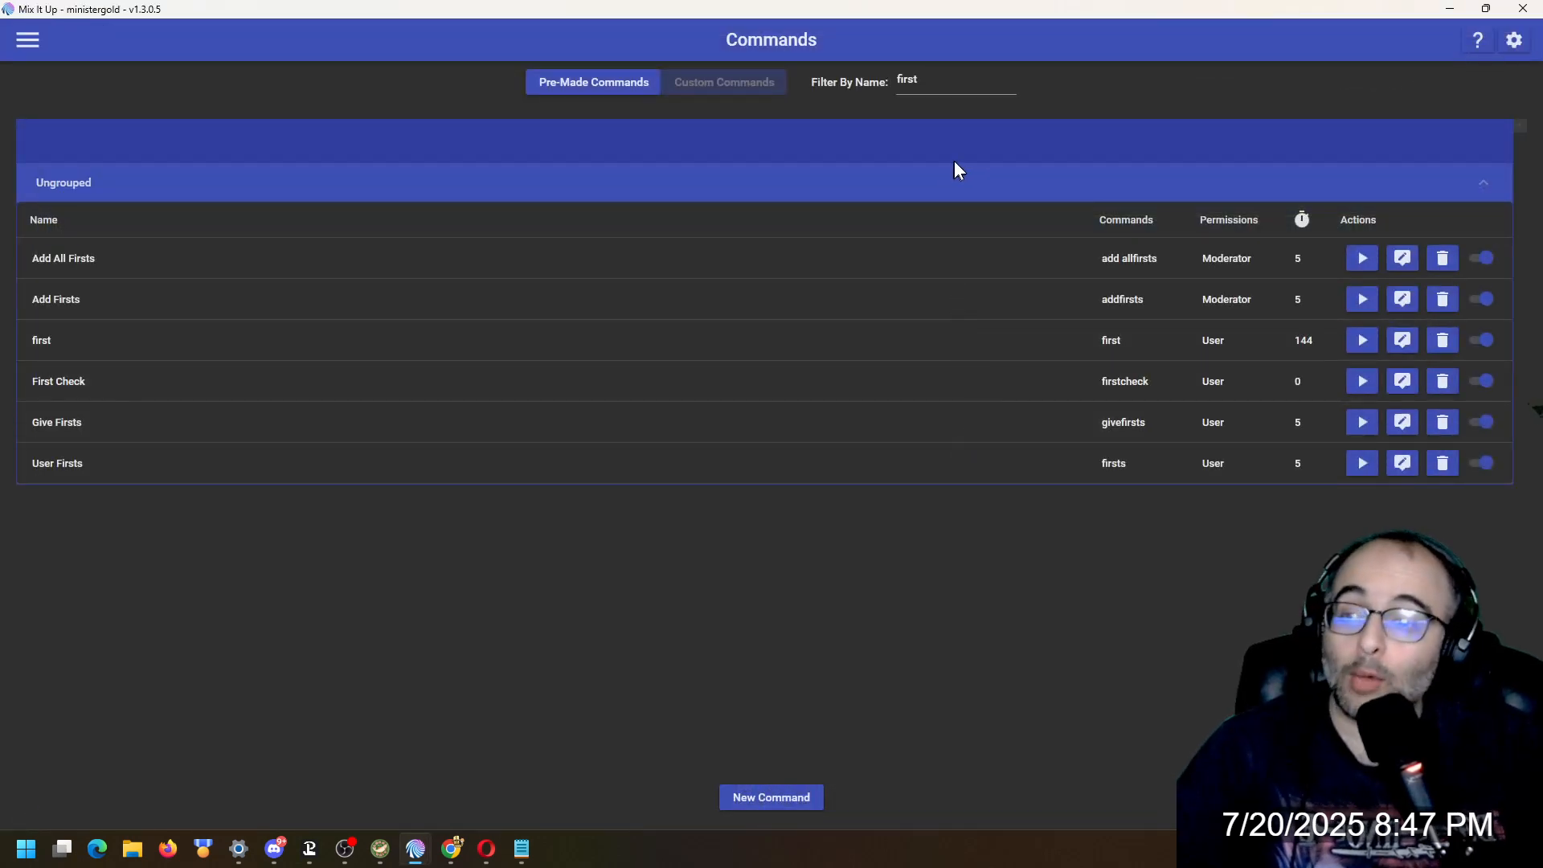
- Filter the commands by the name "second" and open the Second command in a maximized editor
double_click(928, 86)
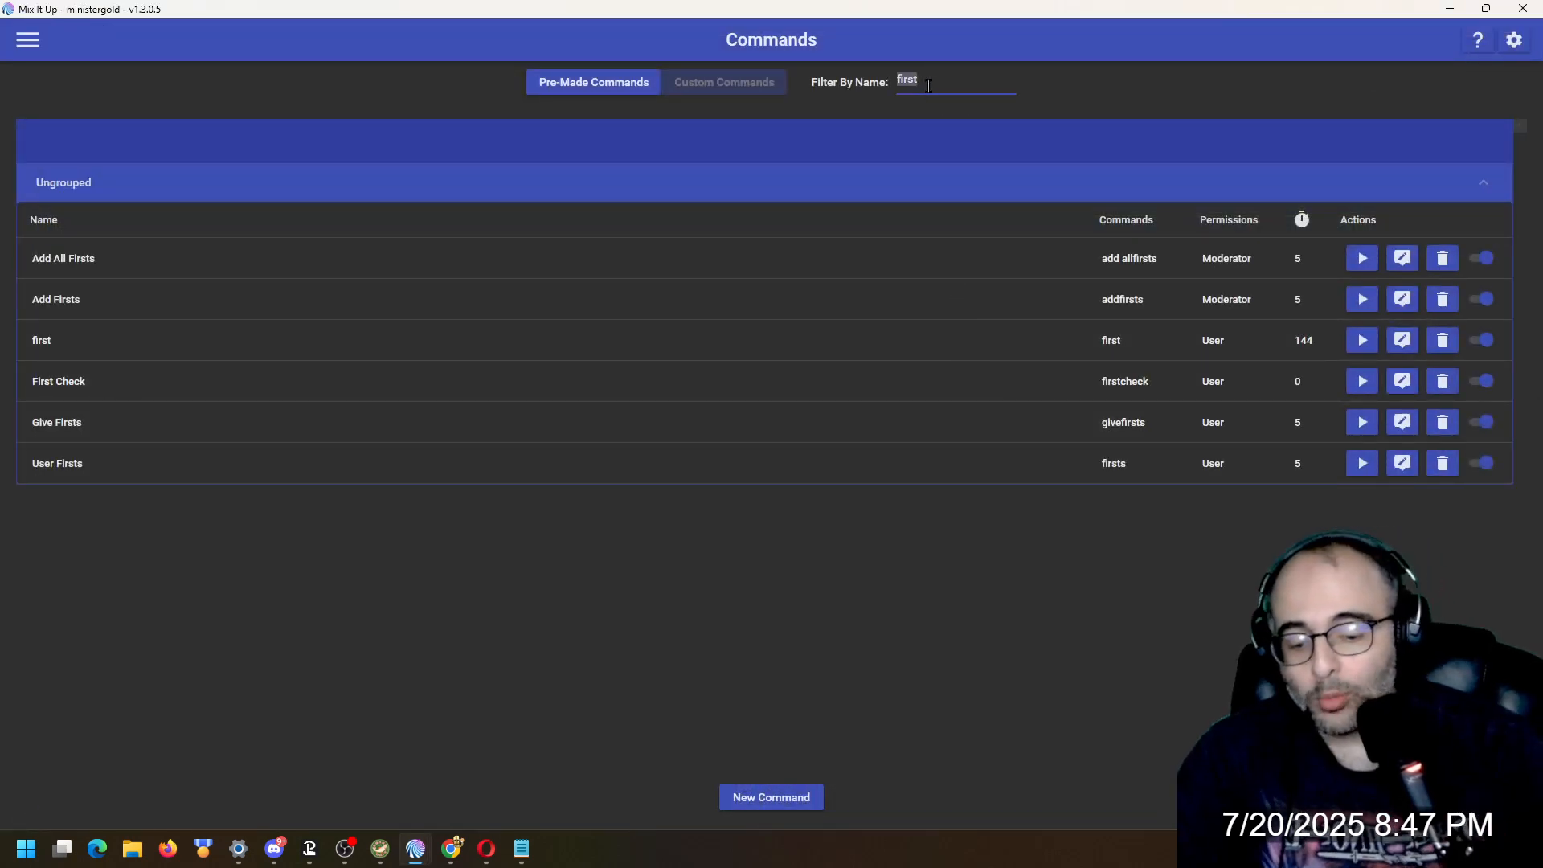
text(s)
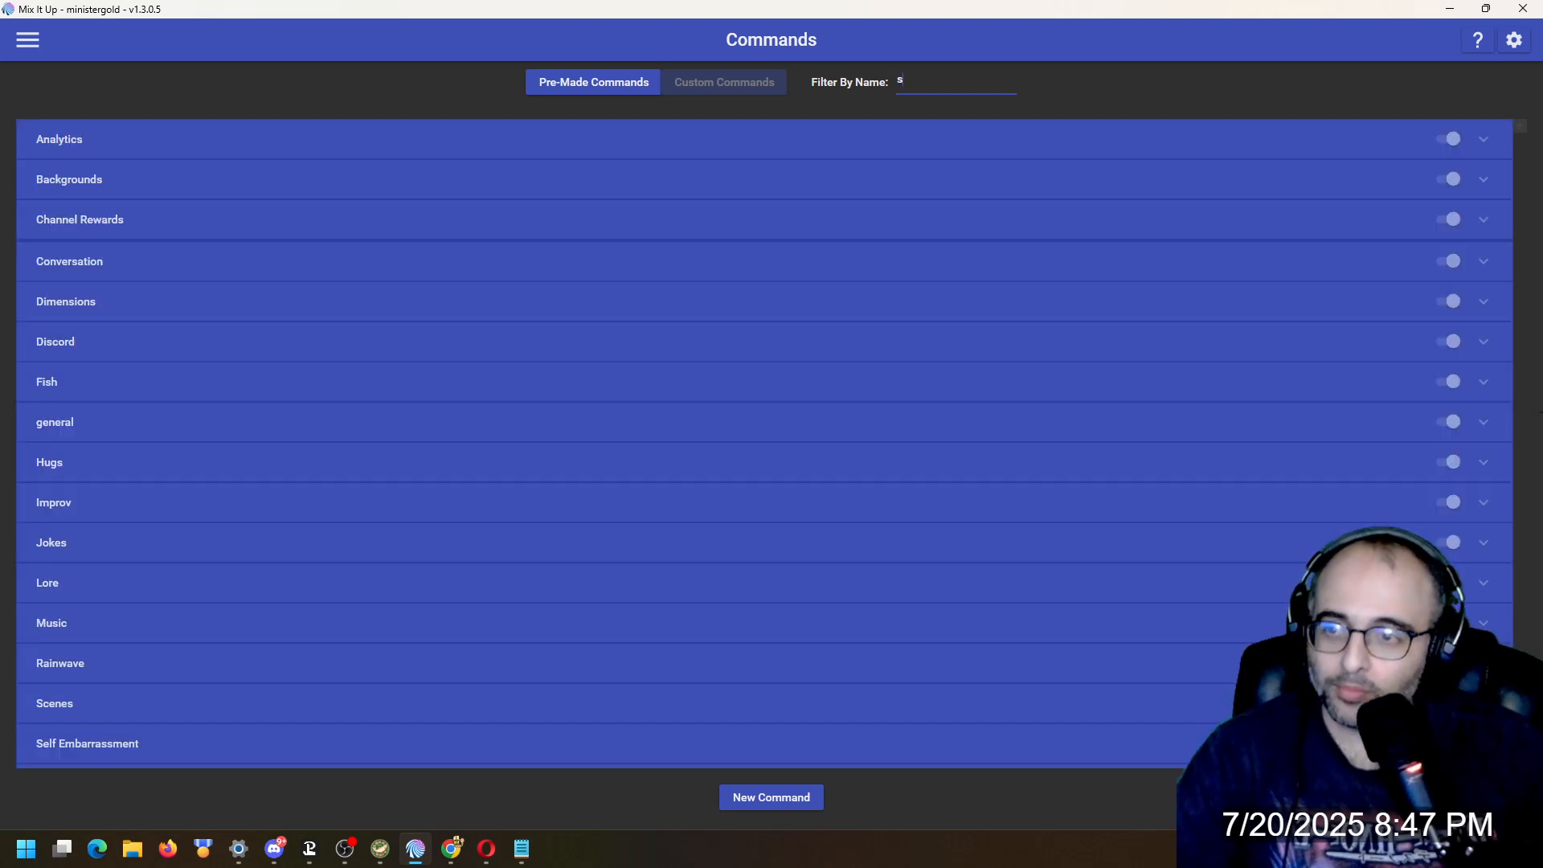
text(econd)
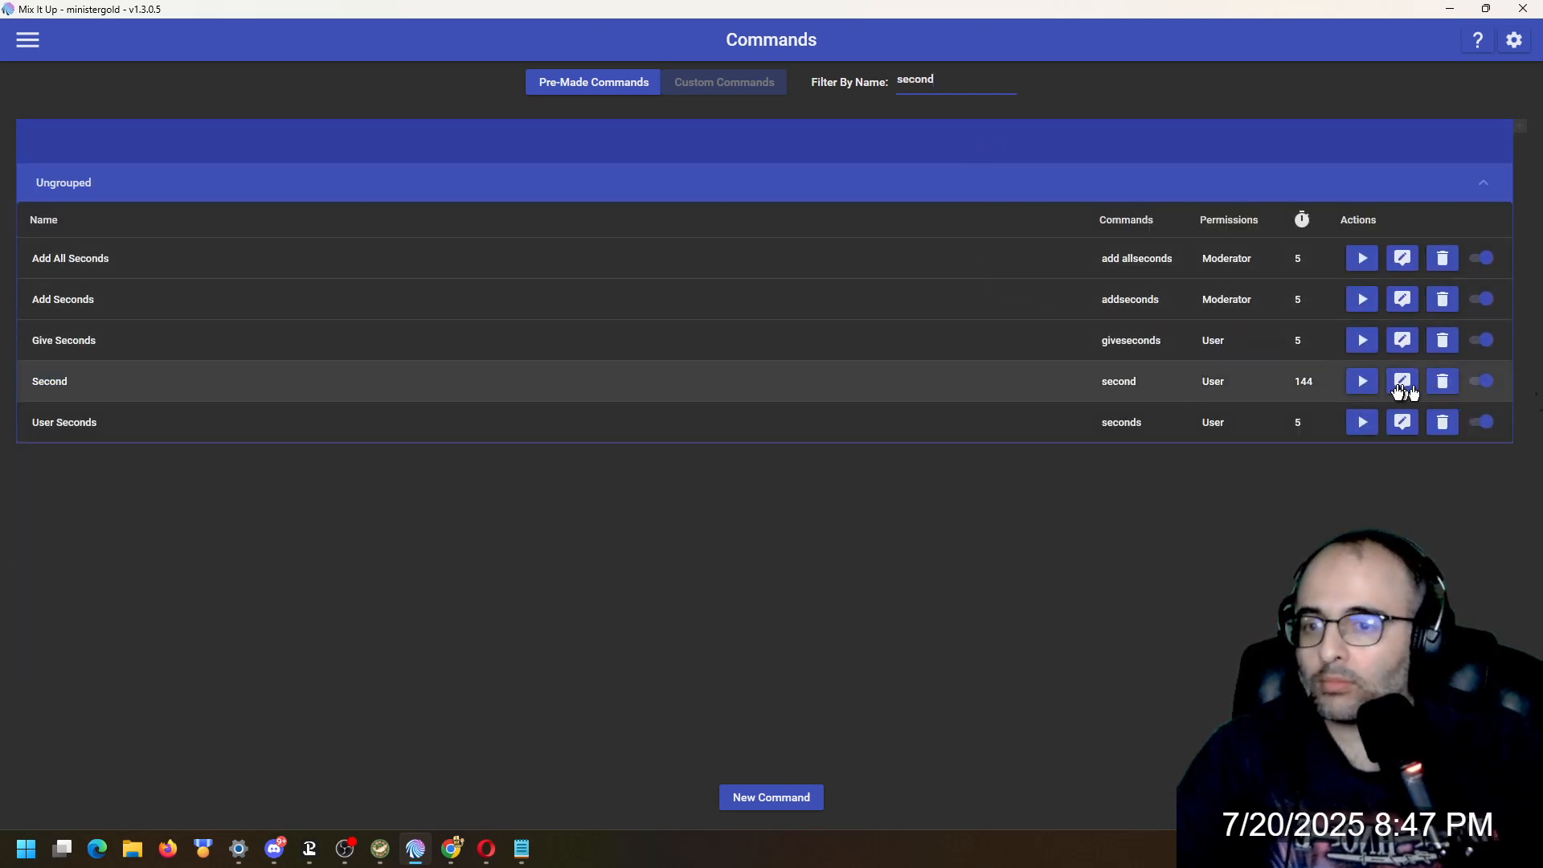
click(1399, 388)
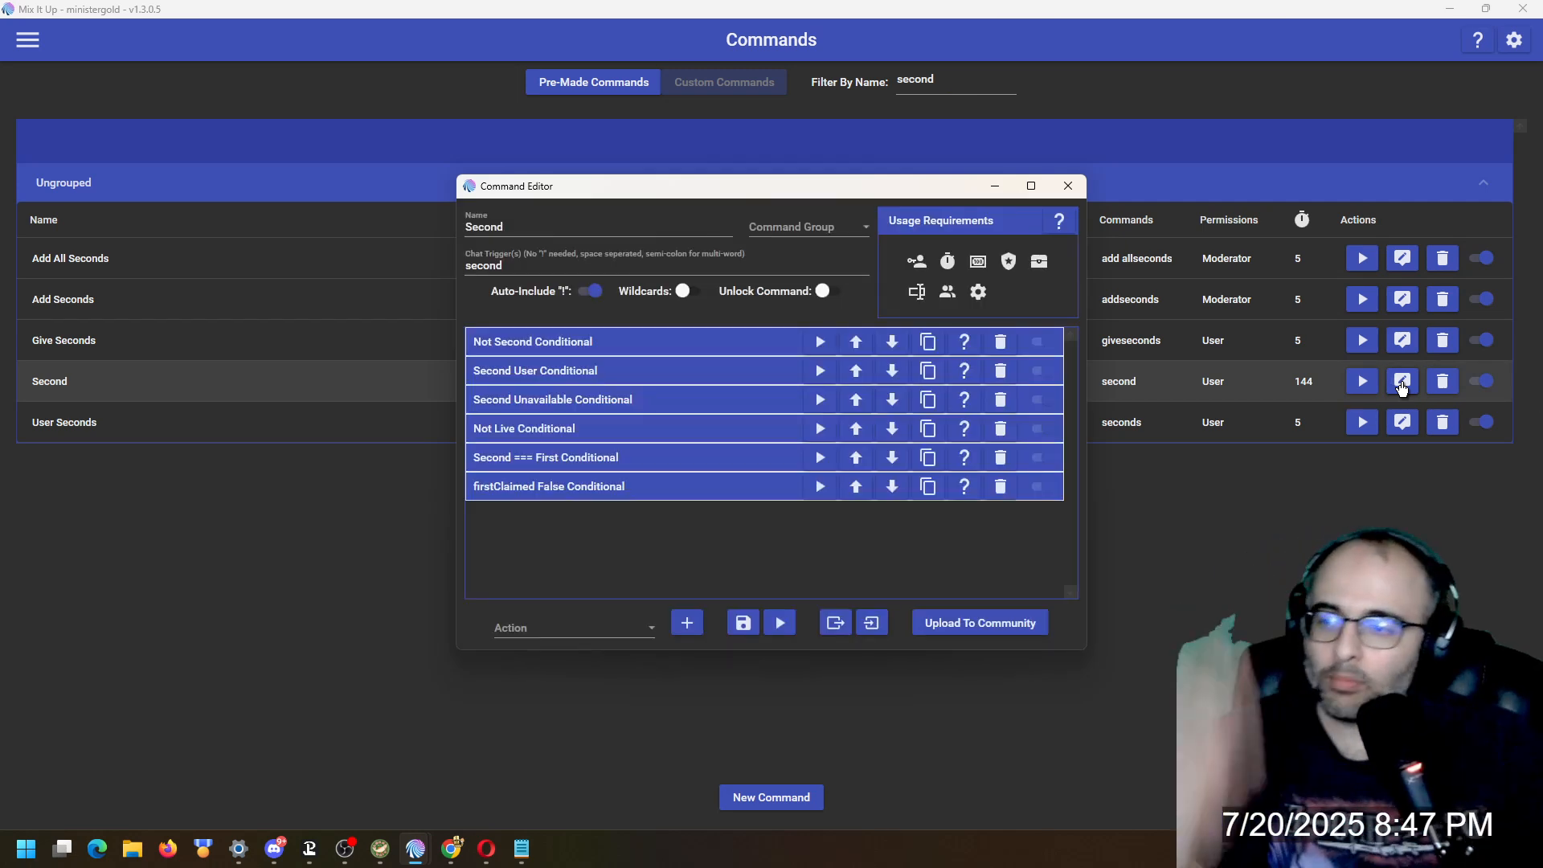
click(1031, 186)
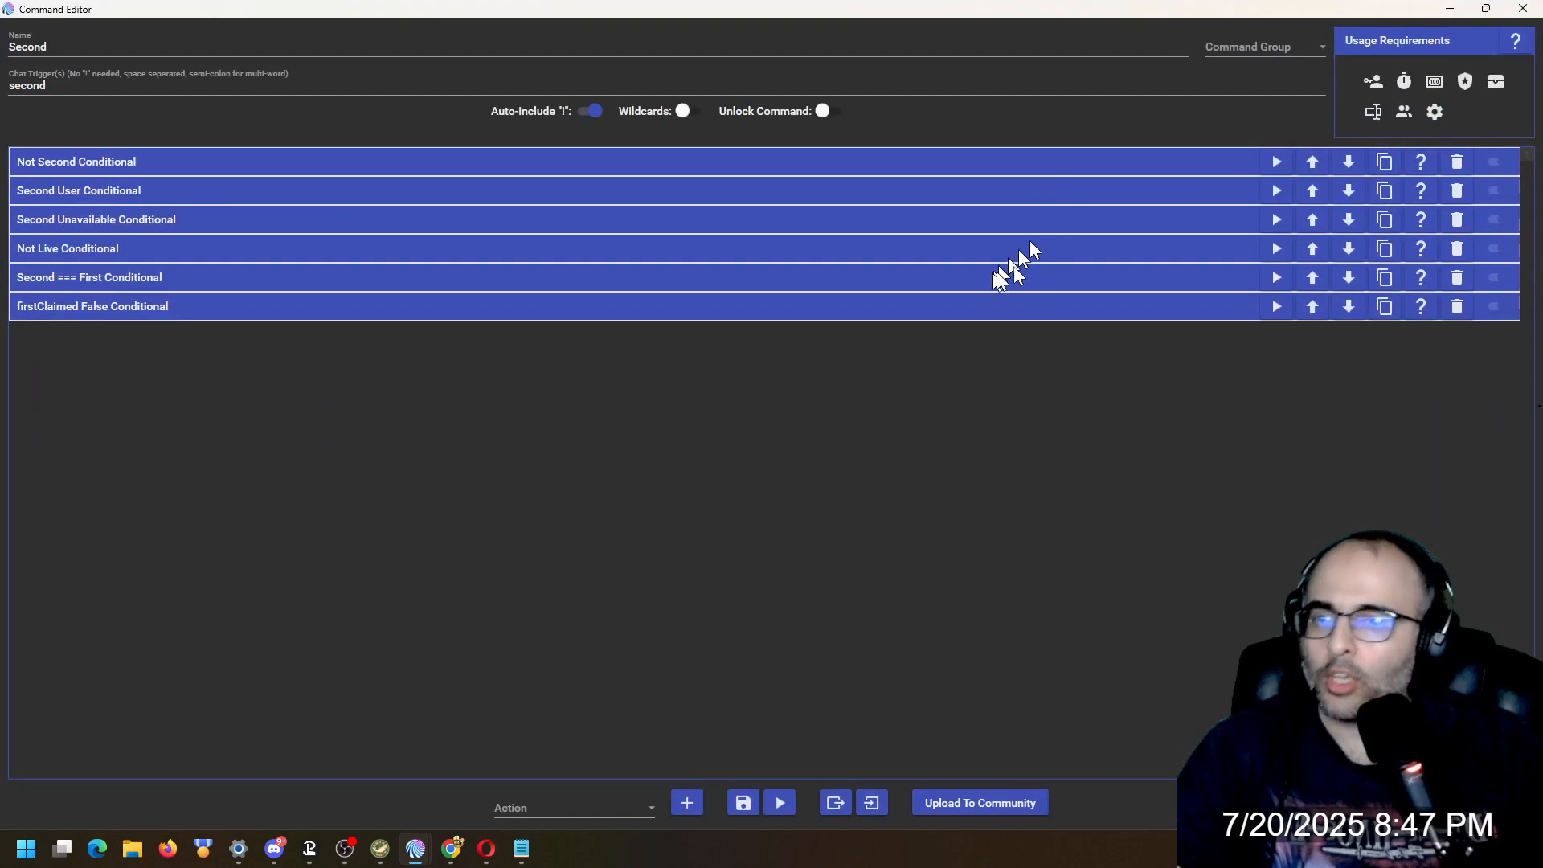
- Check the Second command's cooldown requirement and examine the clauses and chat message of its Not Second Conditional
click(1403, 83)
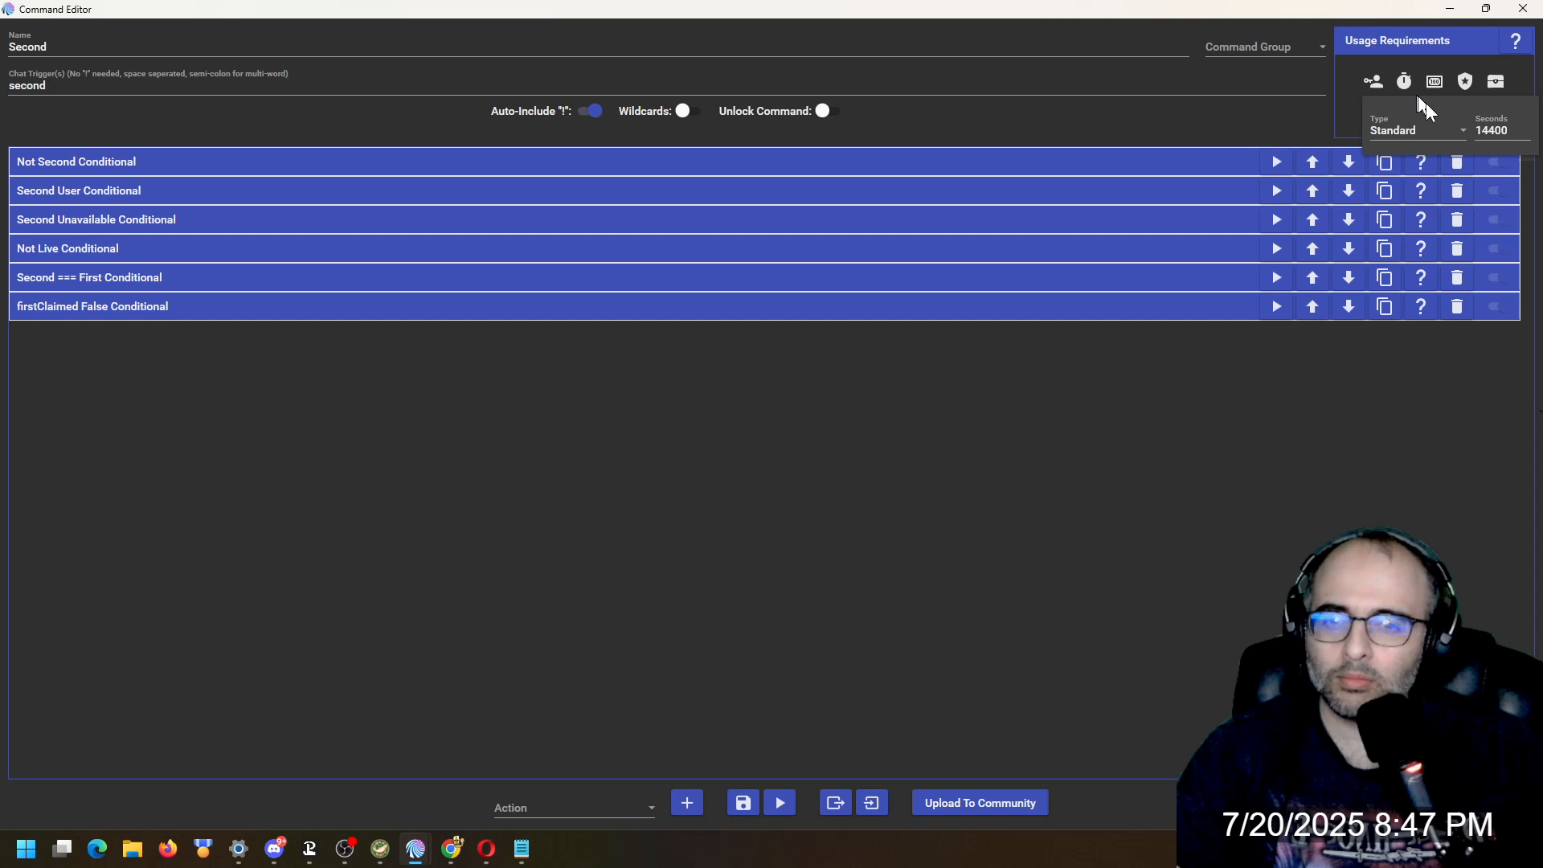
click(1404, 80)
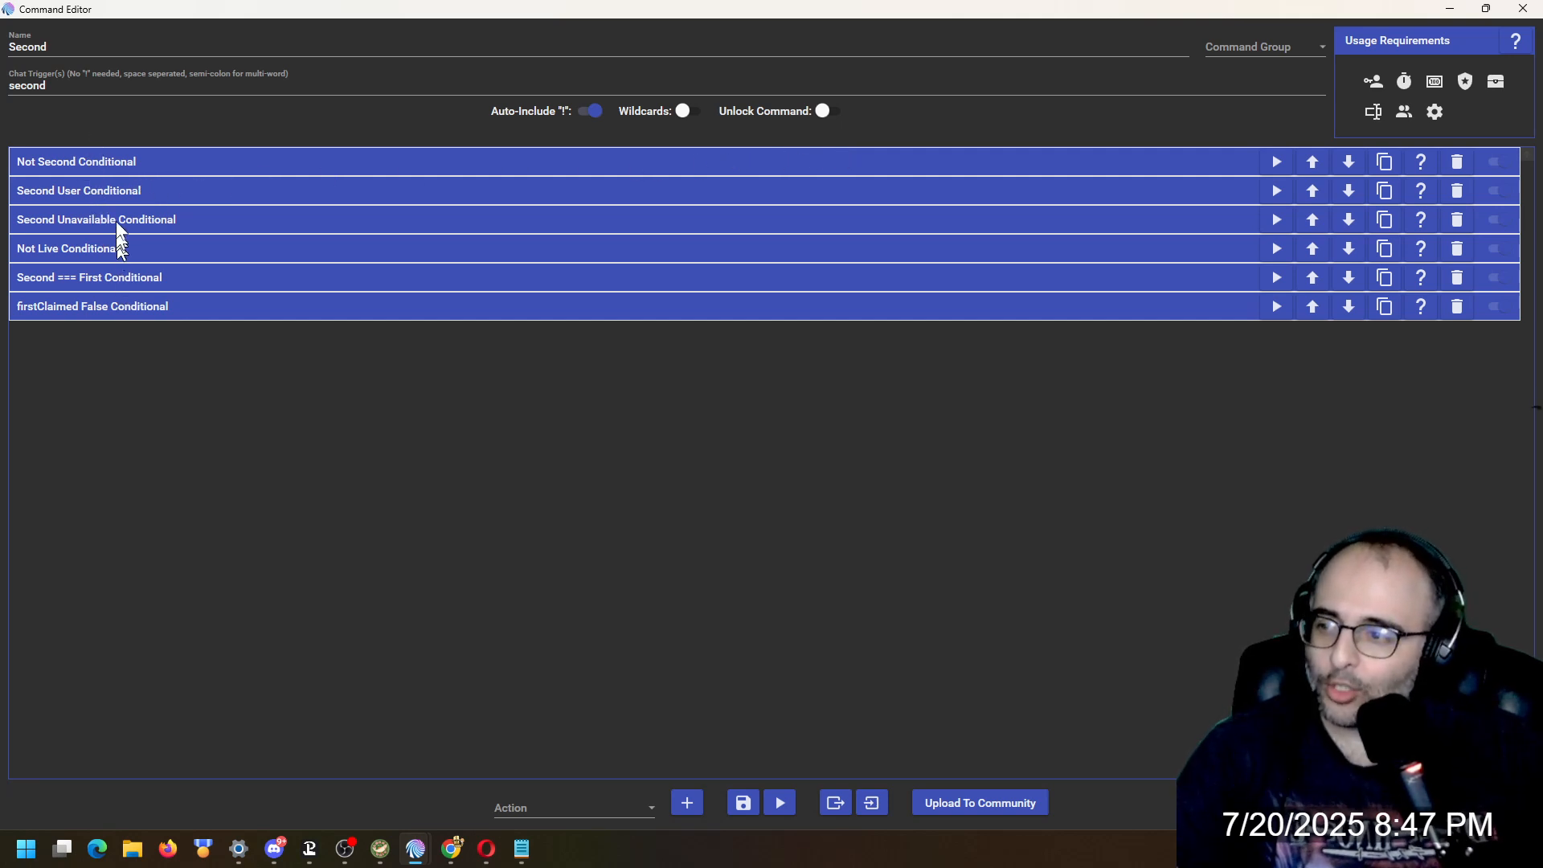
click(119, 162)
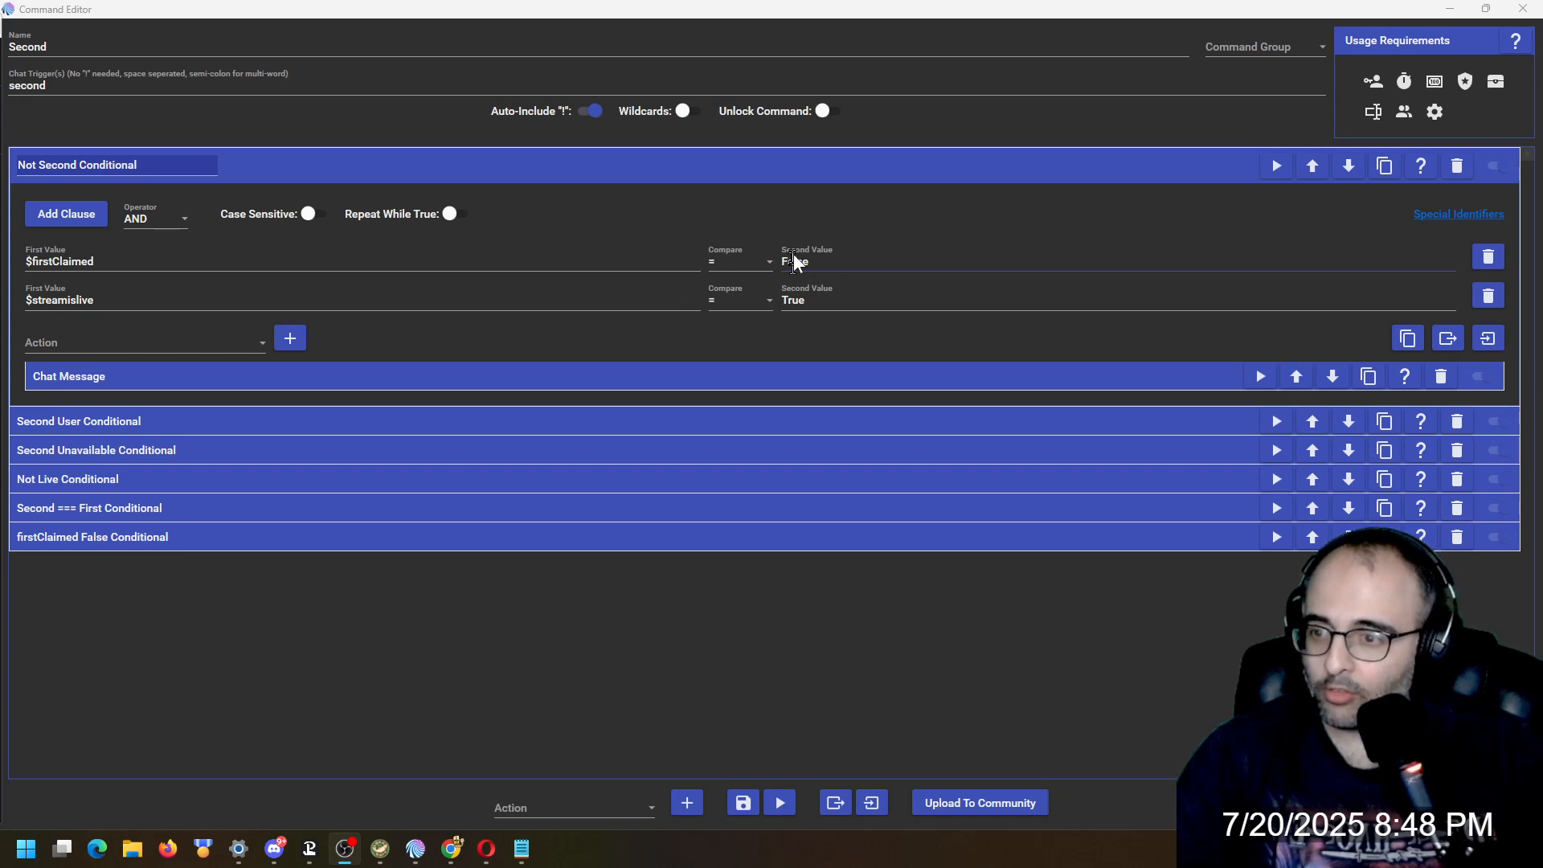
click(257, 383)
click(79, 476)
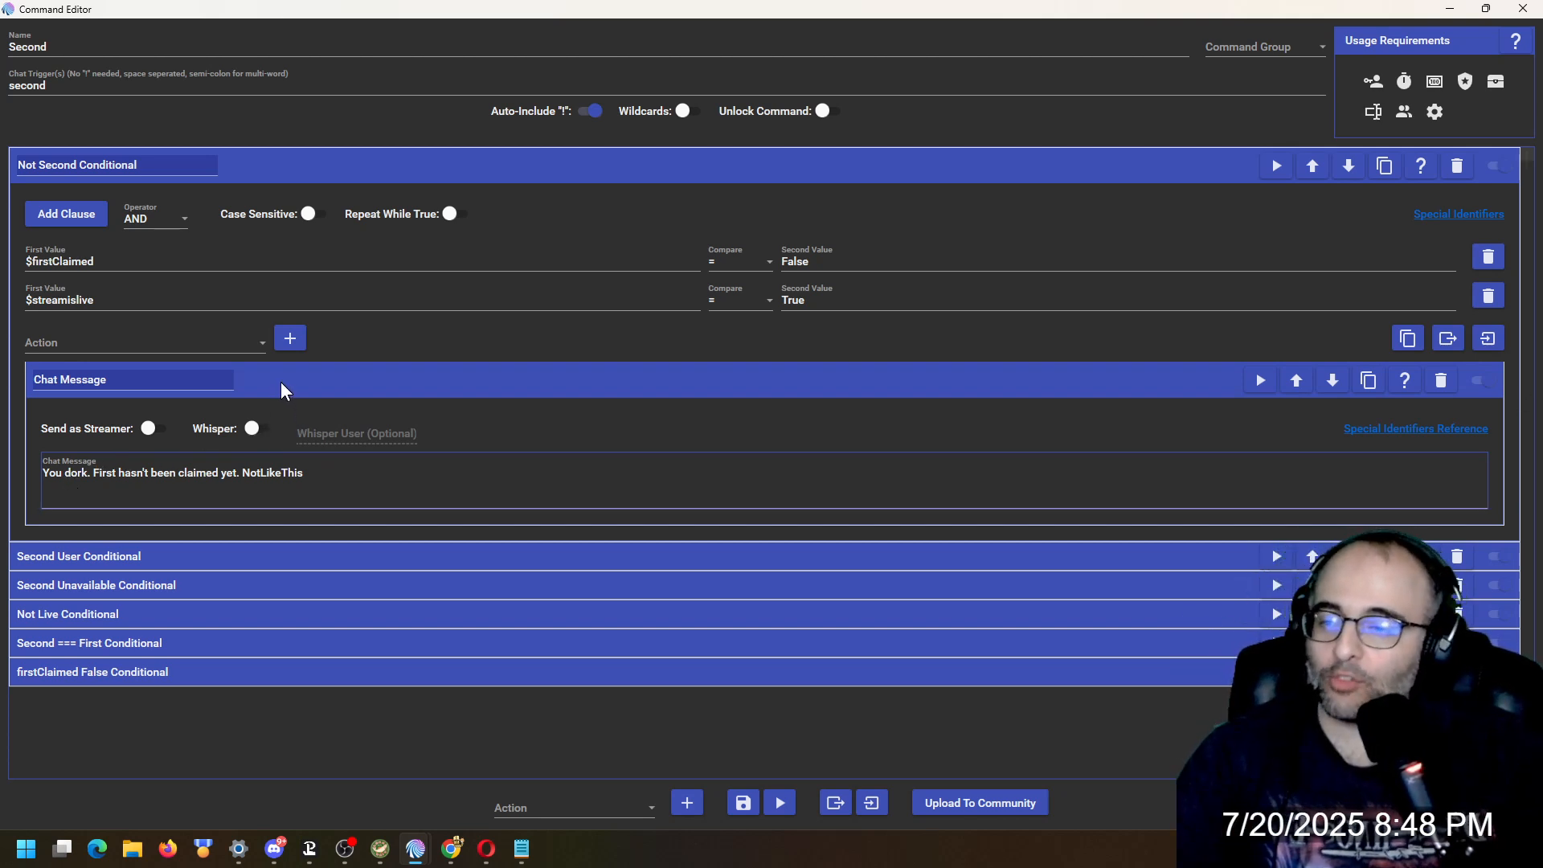
click(268, 165)
- Expand the Second User Conditional and look through the action types that can be added to the command
click(201, 192)
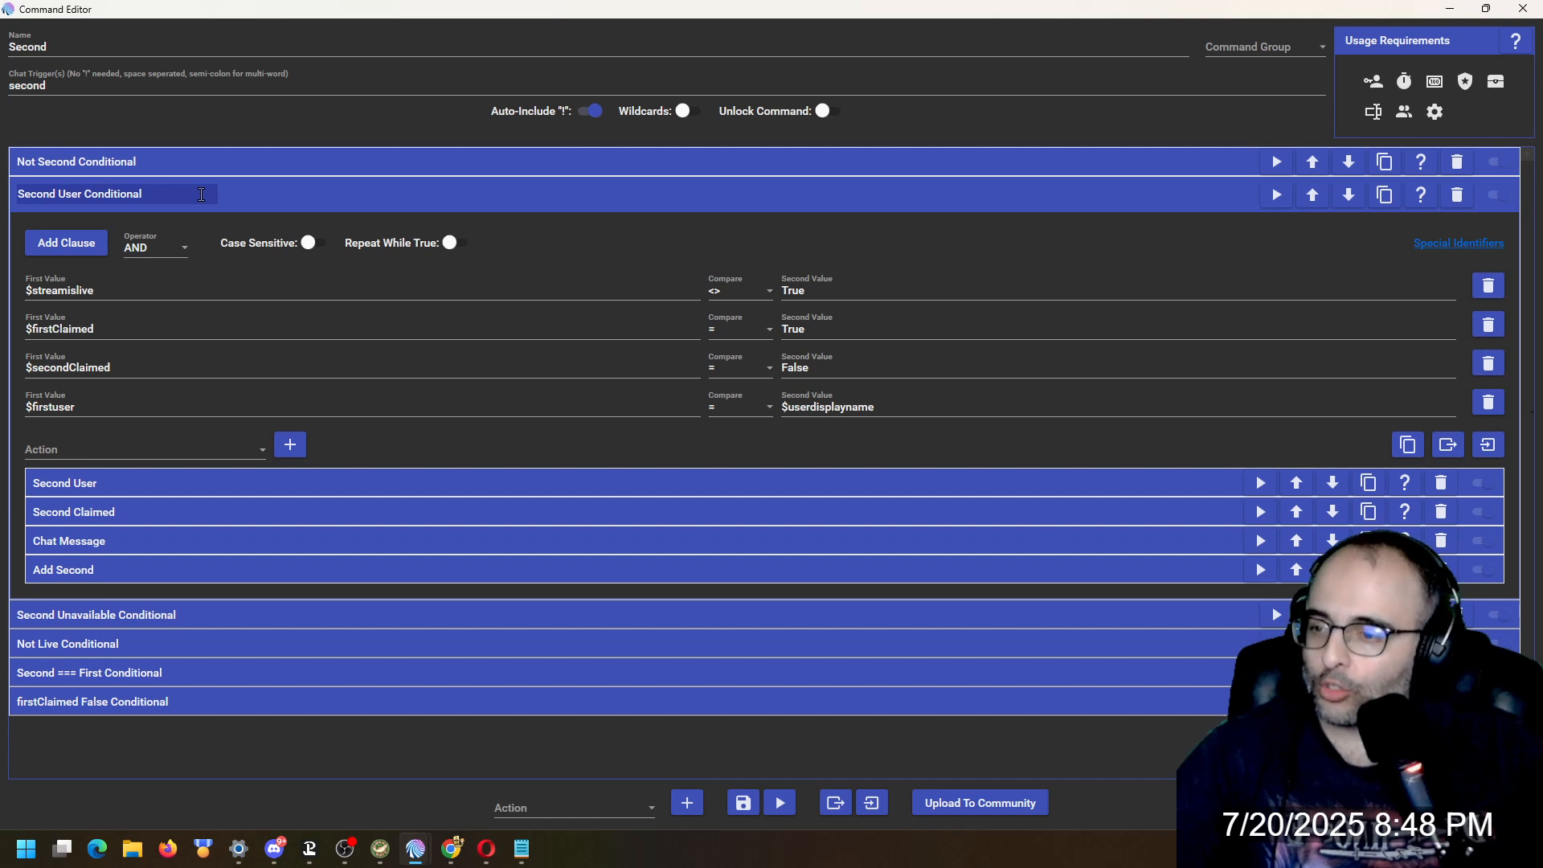
click(631, 808)
scroll(627, 696, up, 2)
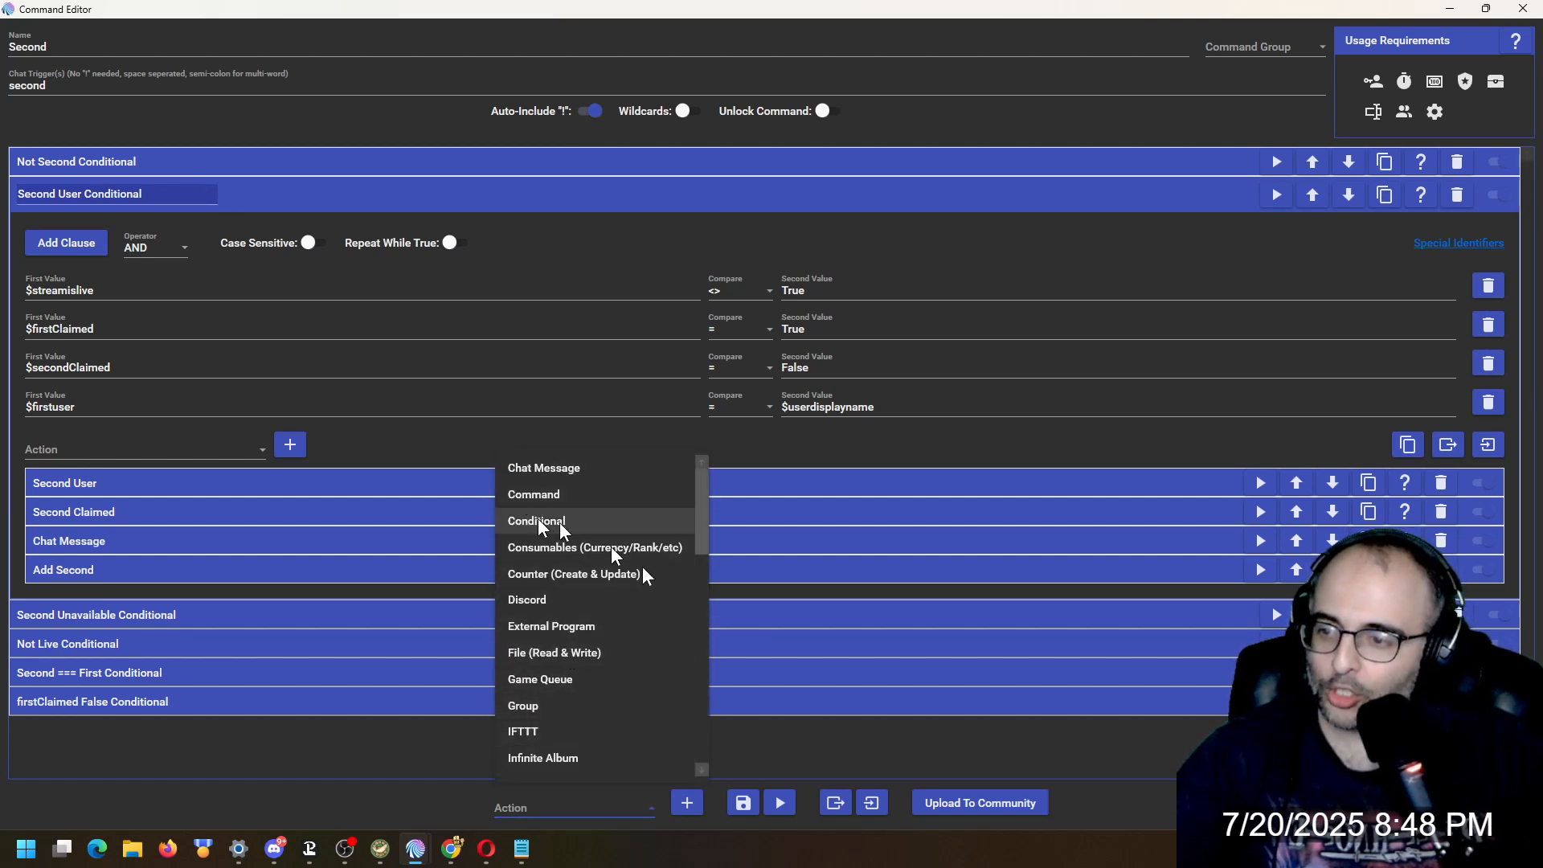
scroll(642, 565, down, 3)
click(264, 739)
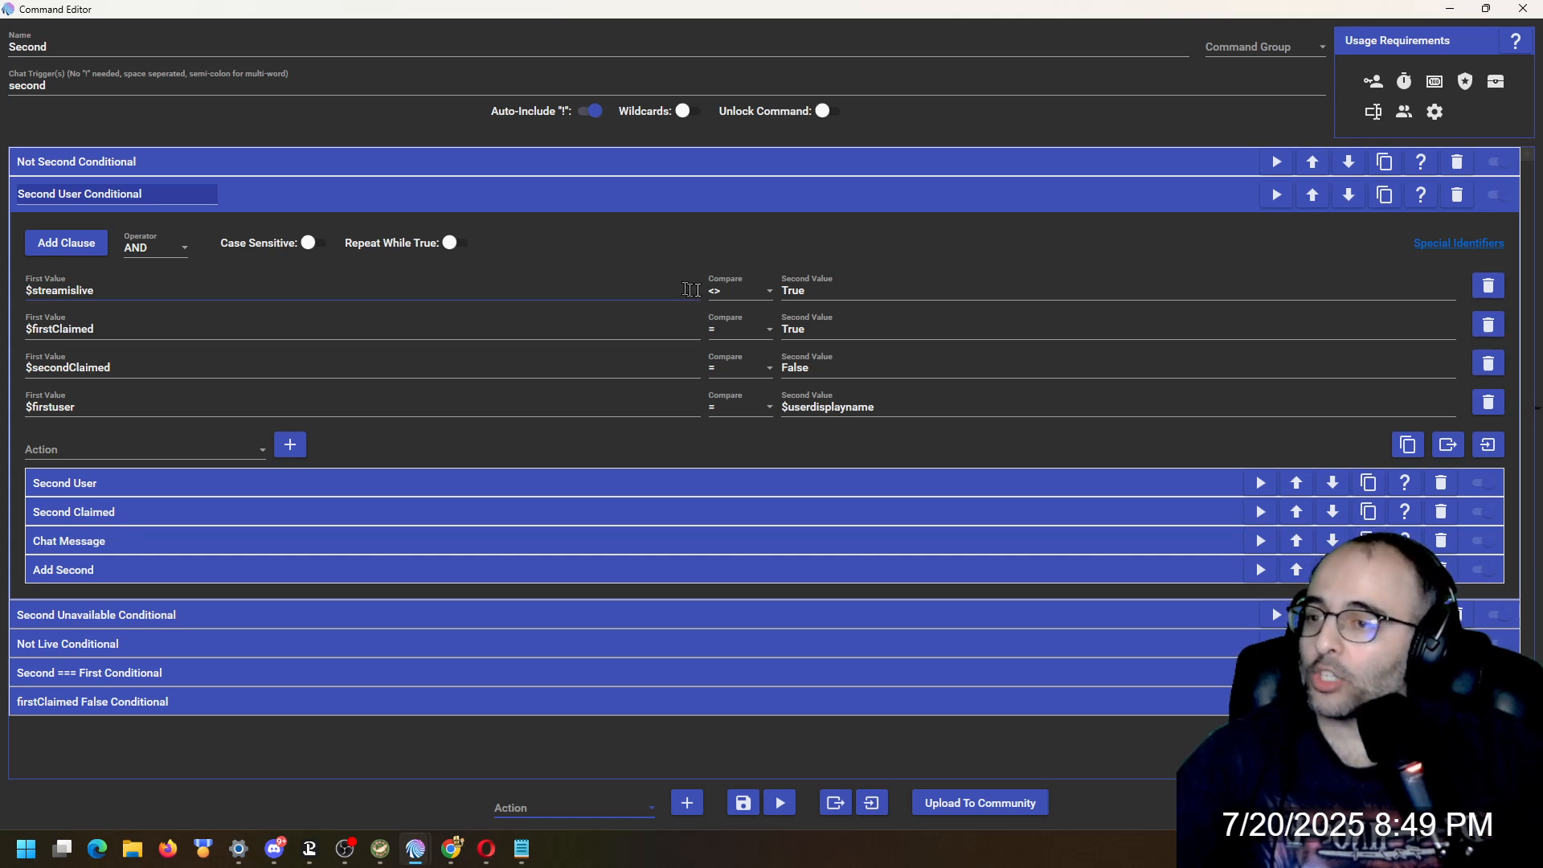
- In the Second User Conditional, set the $streamislive comparison to = and the $firstuser comparison to <>
click(728, 294)
click(726, 316)
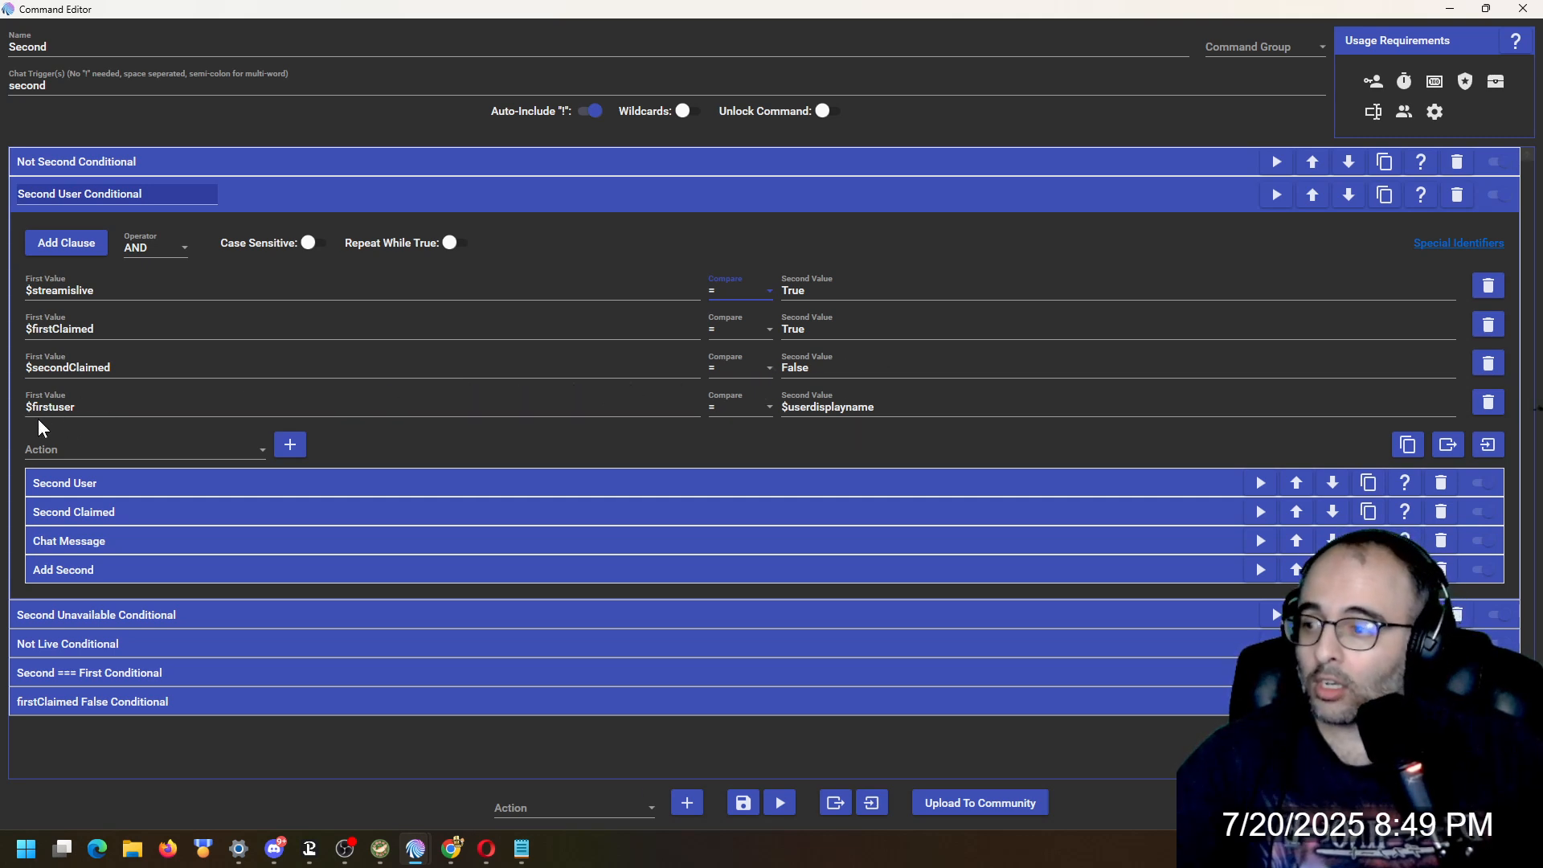
click(754, 407)
click(740, 462)
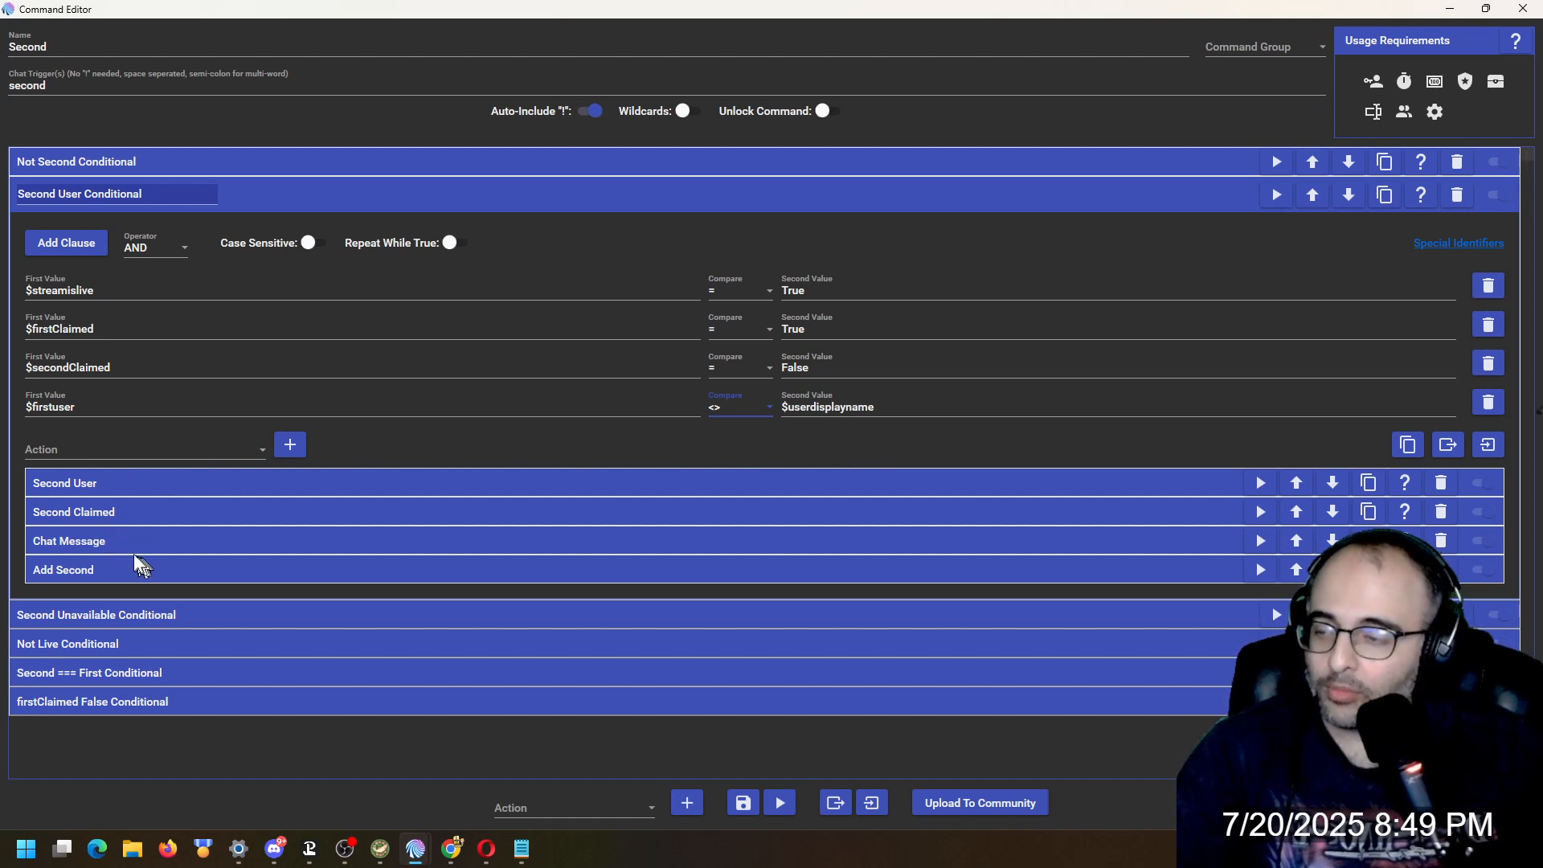
- Examine the secondUser and secondClaimed special identifier actions inside the Second User Conditional
click(103, 485)
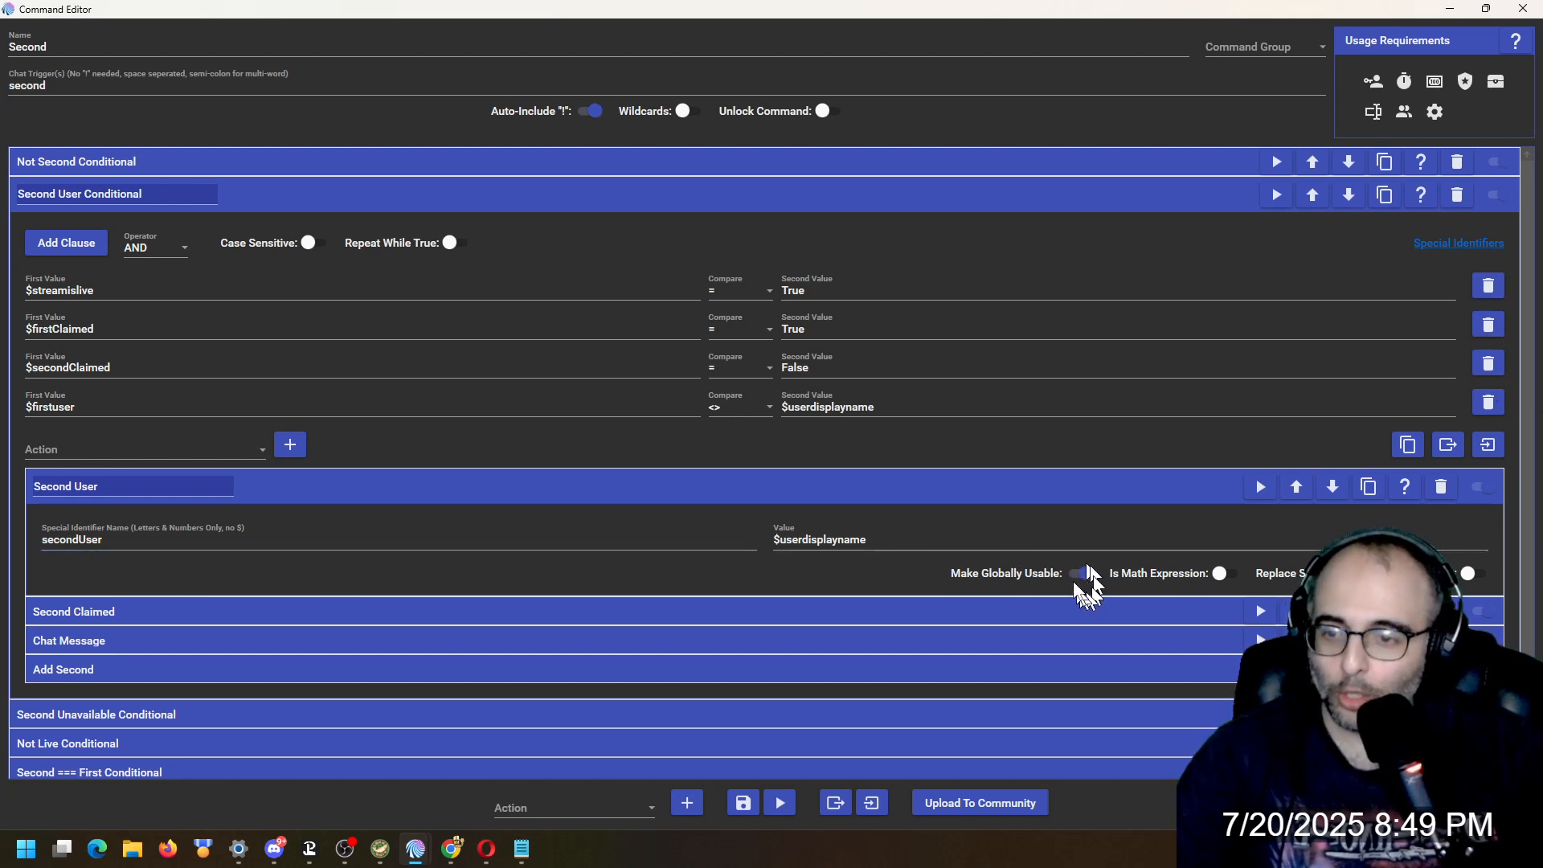
click(431, 490)
click(432, 491)
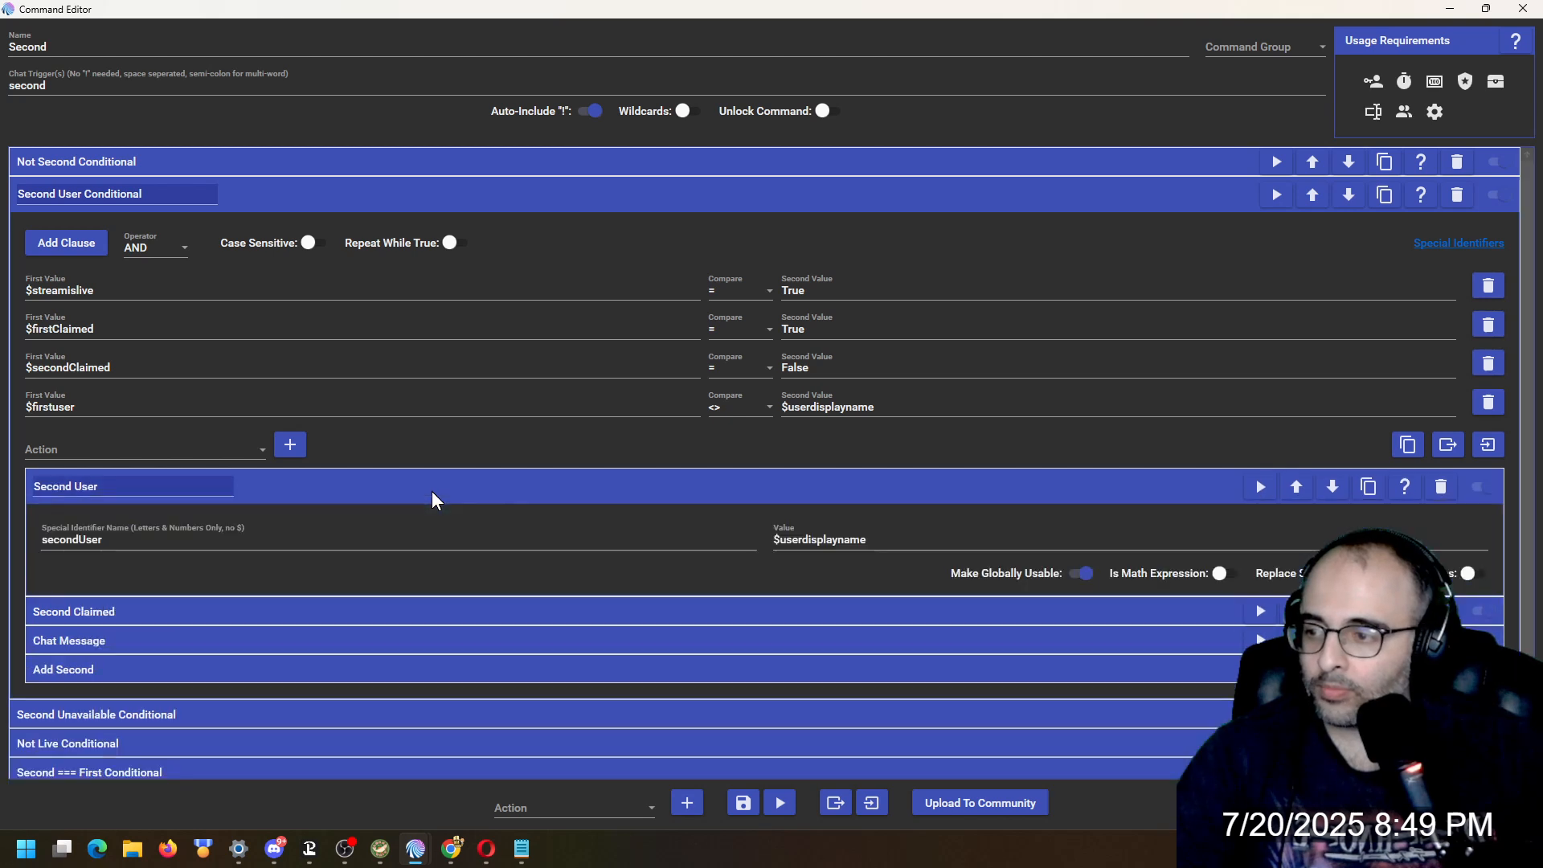
click(223, 613)
scroll(229, 572, down, 3)
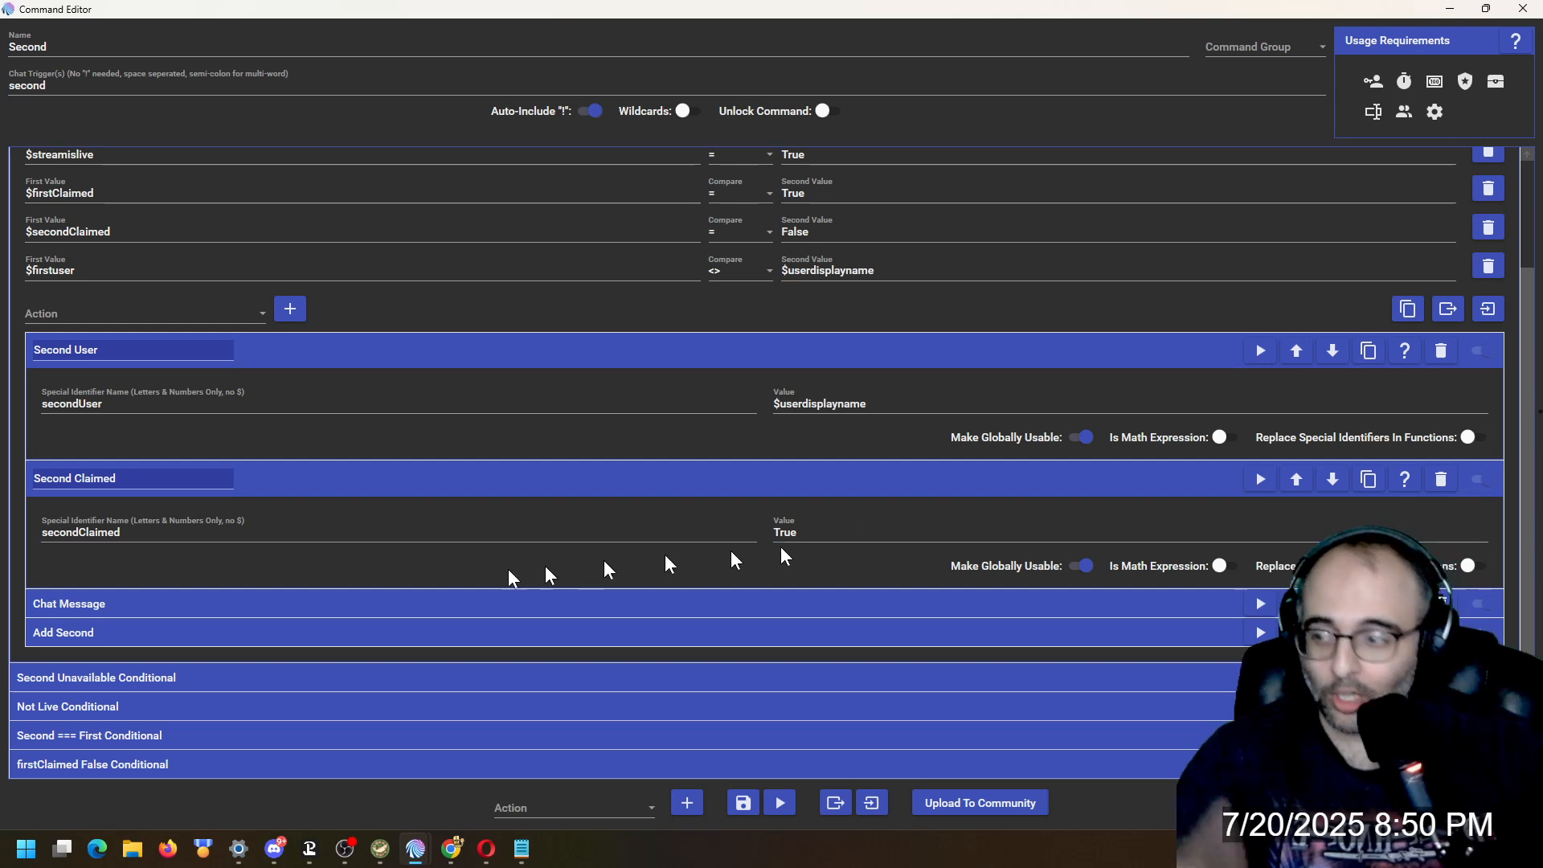
- Review the chat message and the Add Second run-command action of the Second User Conditional, and collapse the conditional
click(142, 600)
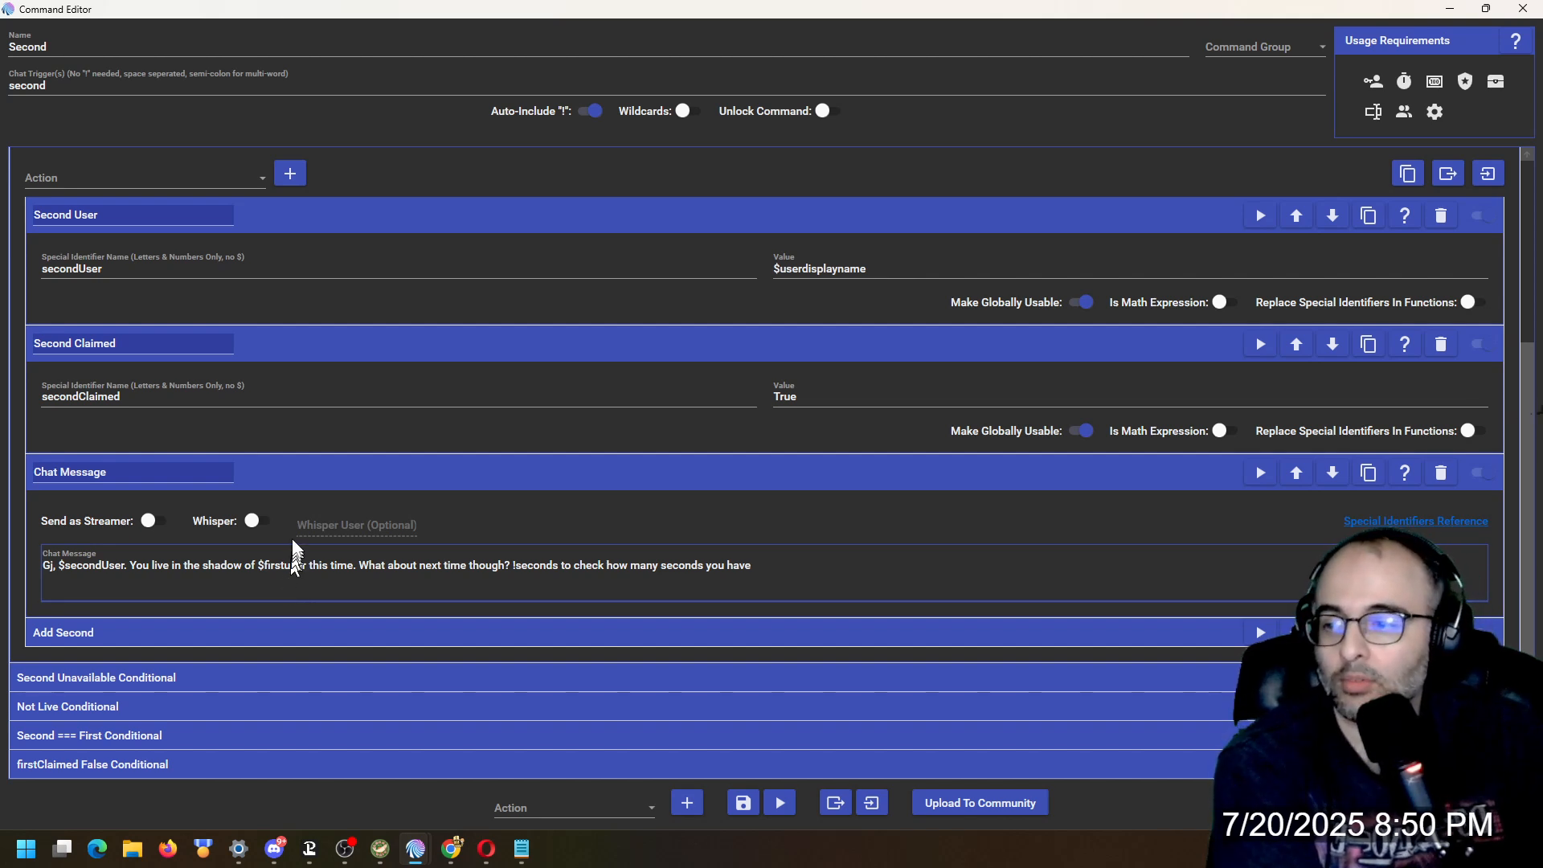
click(143, 633)
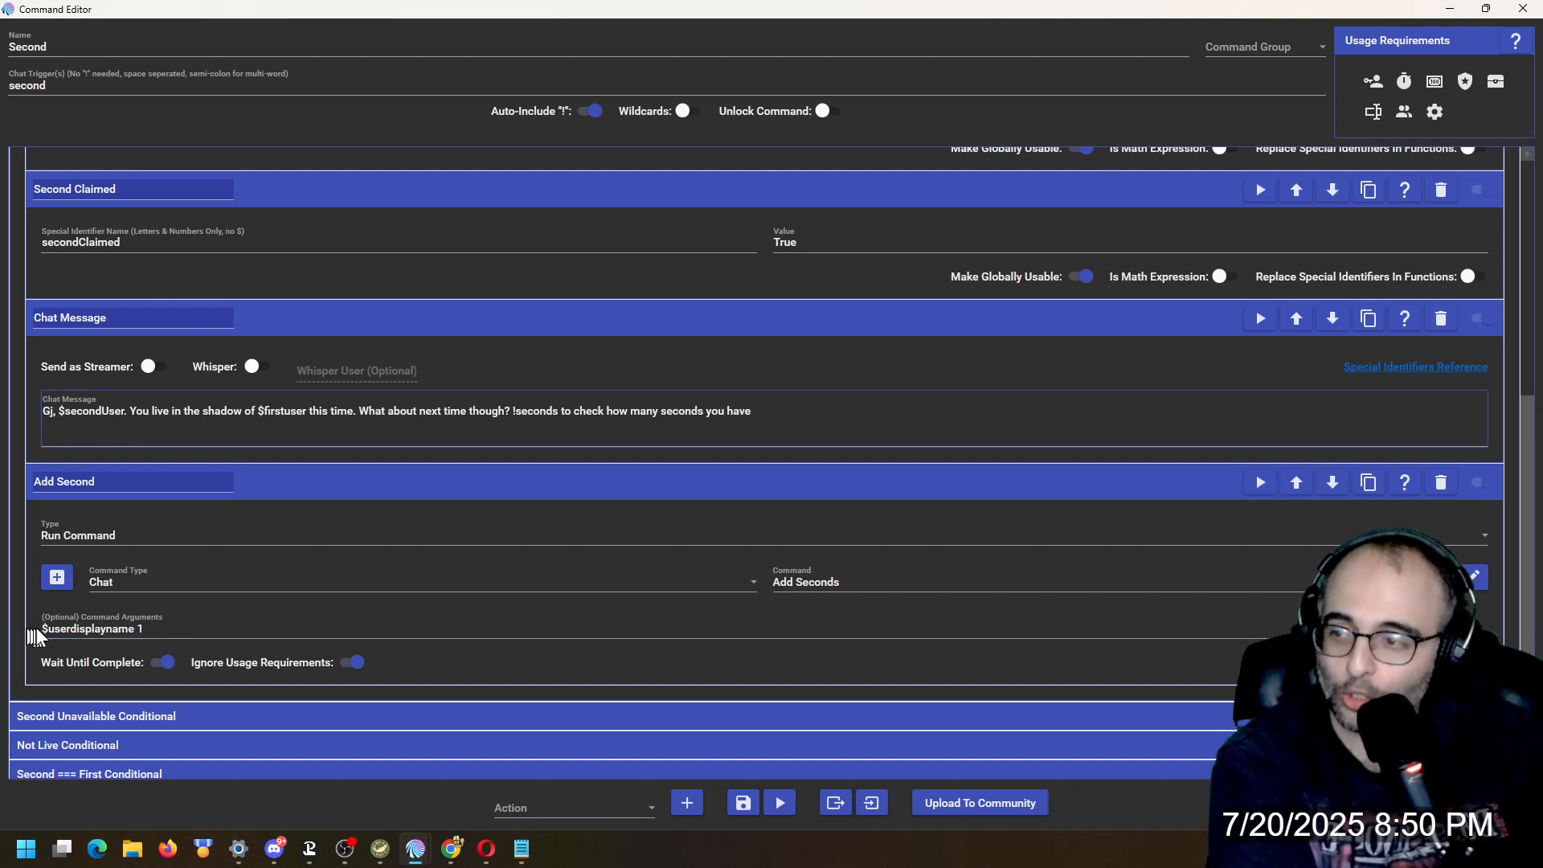
scroll(127, 624, up, 4)
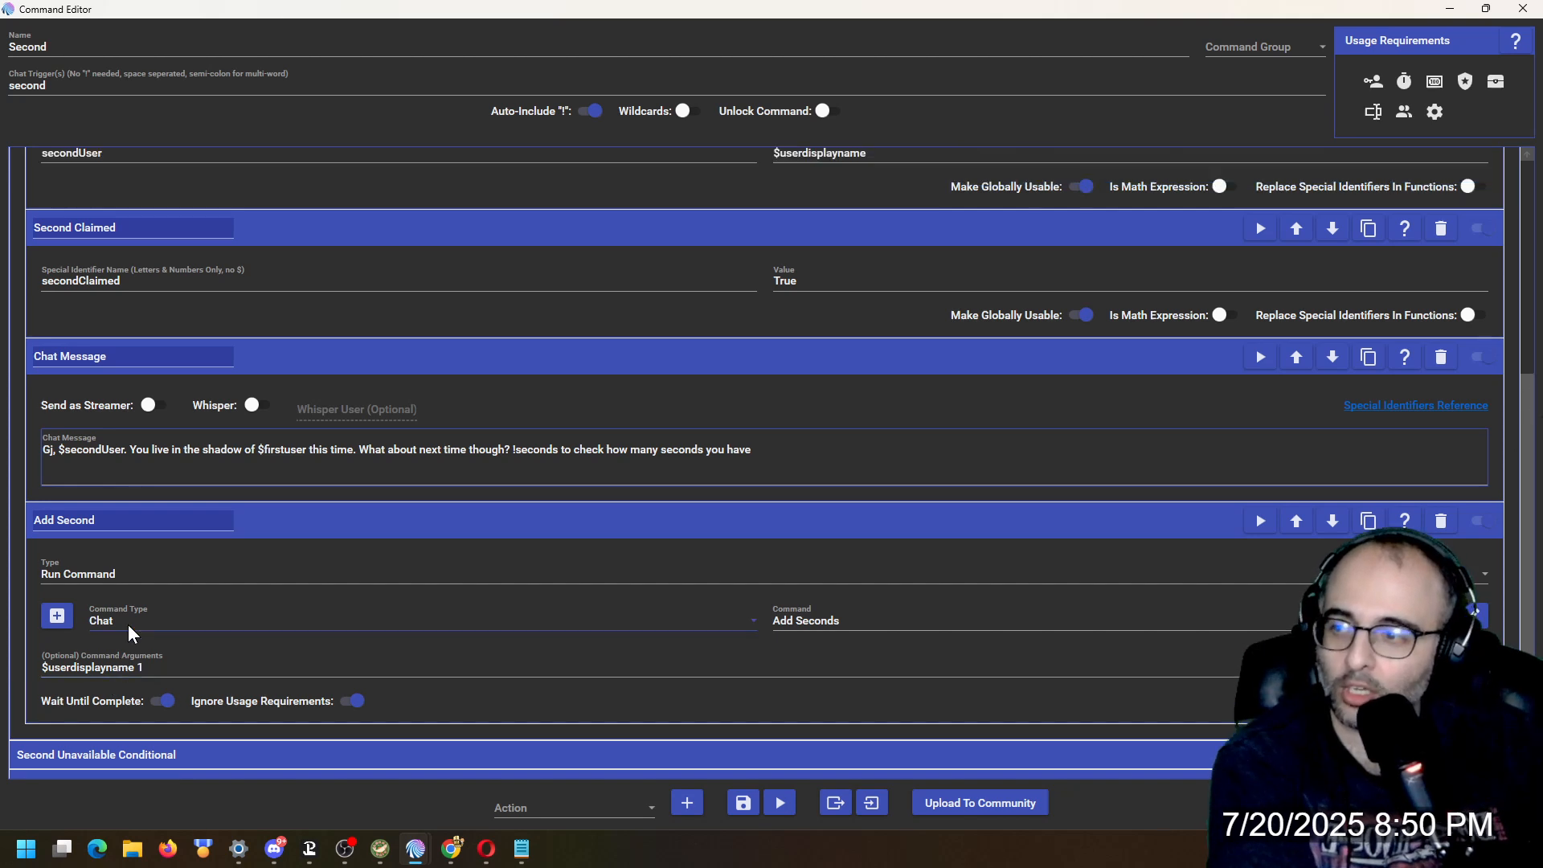
scroll(113, 457, down, 2)
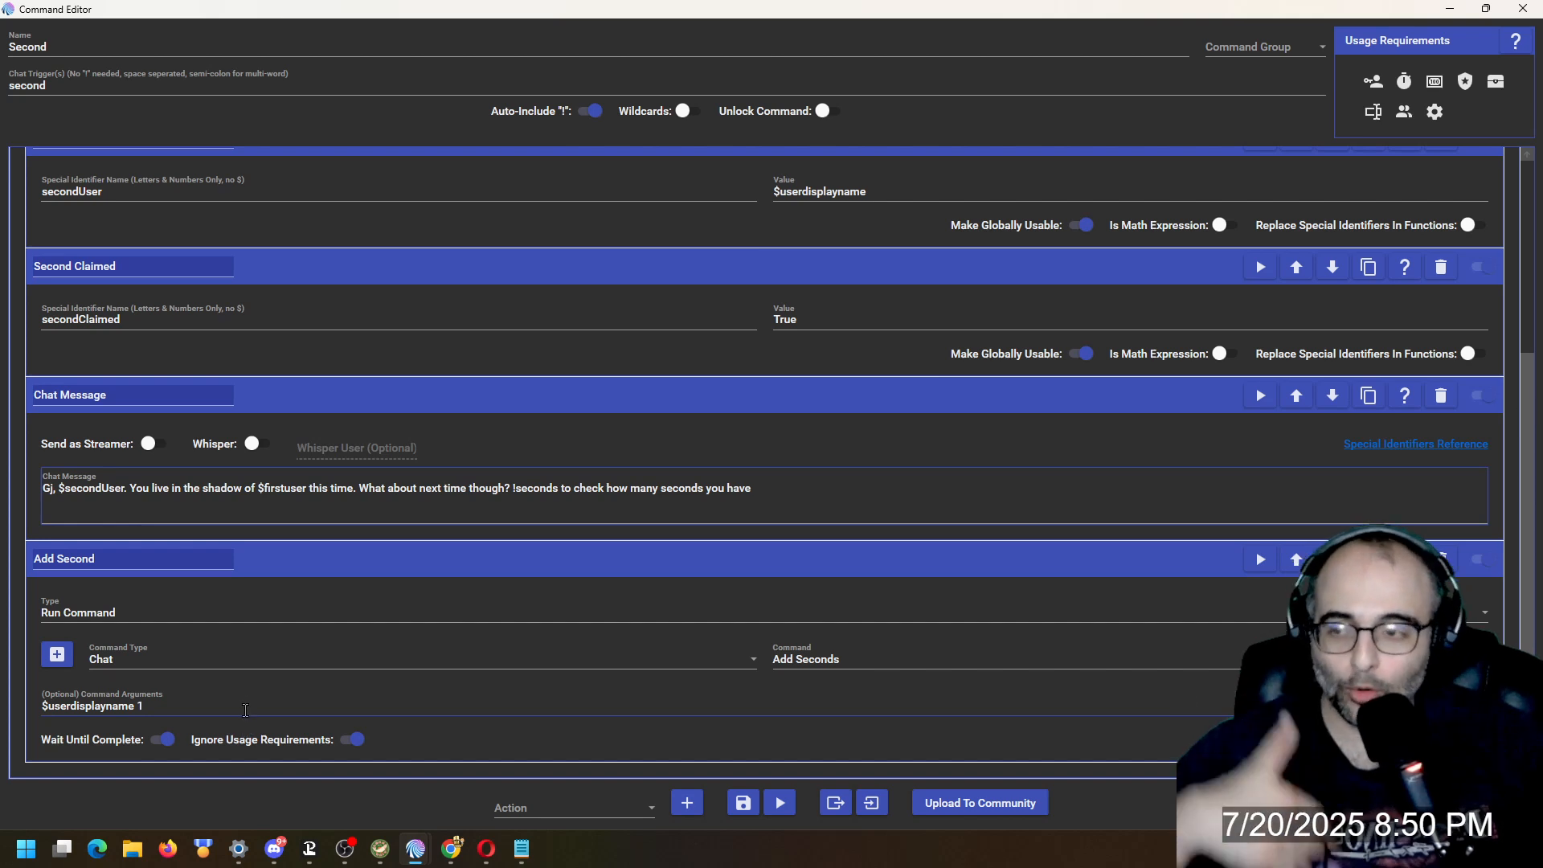
click(273, 561)
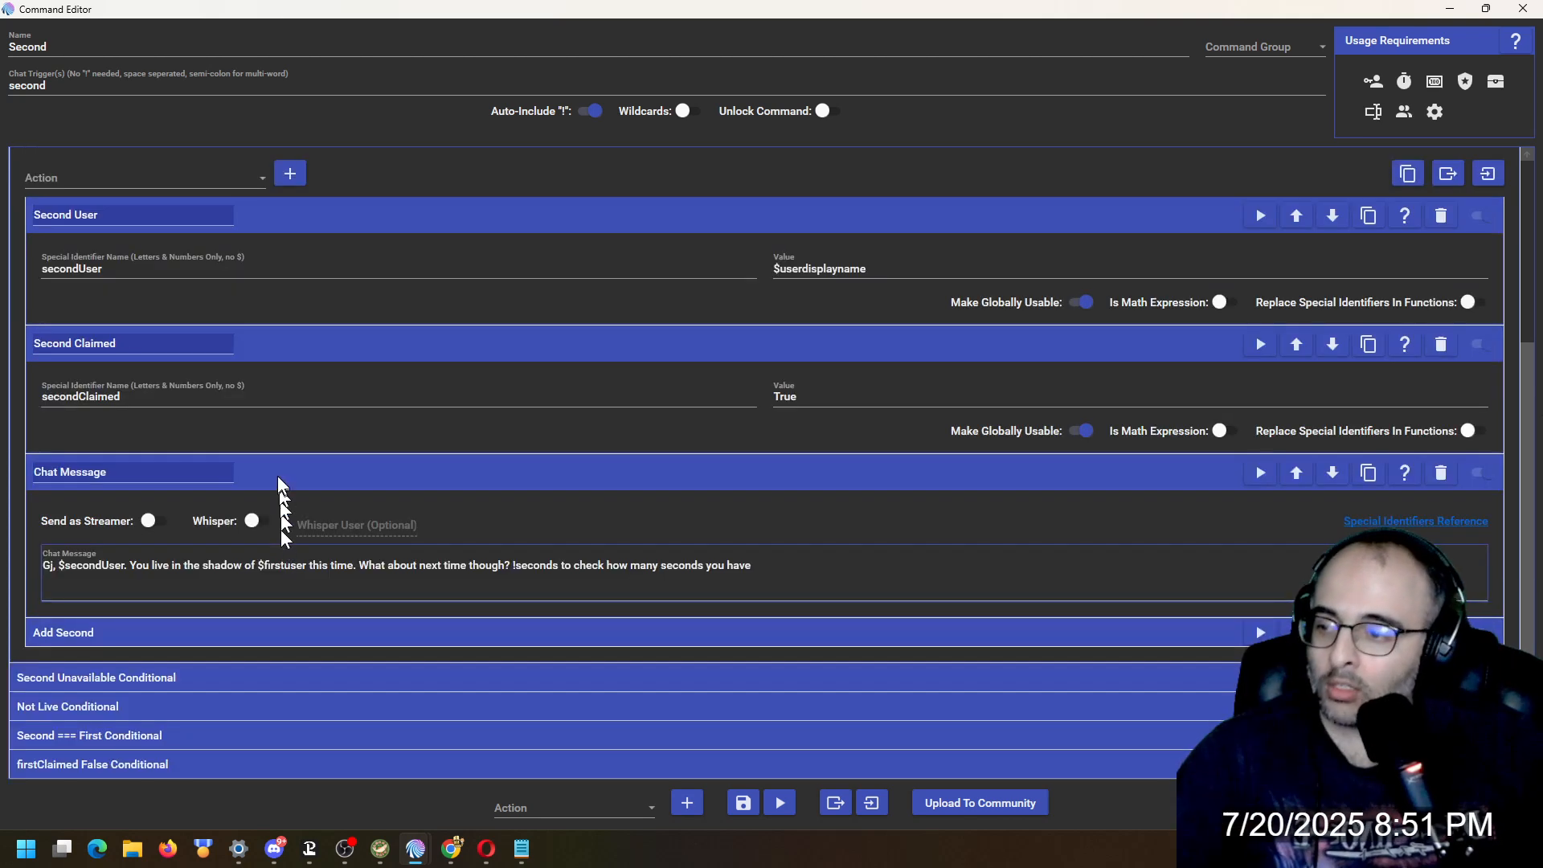
click(278, 475)
click(277, 475)
click(263, 447)
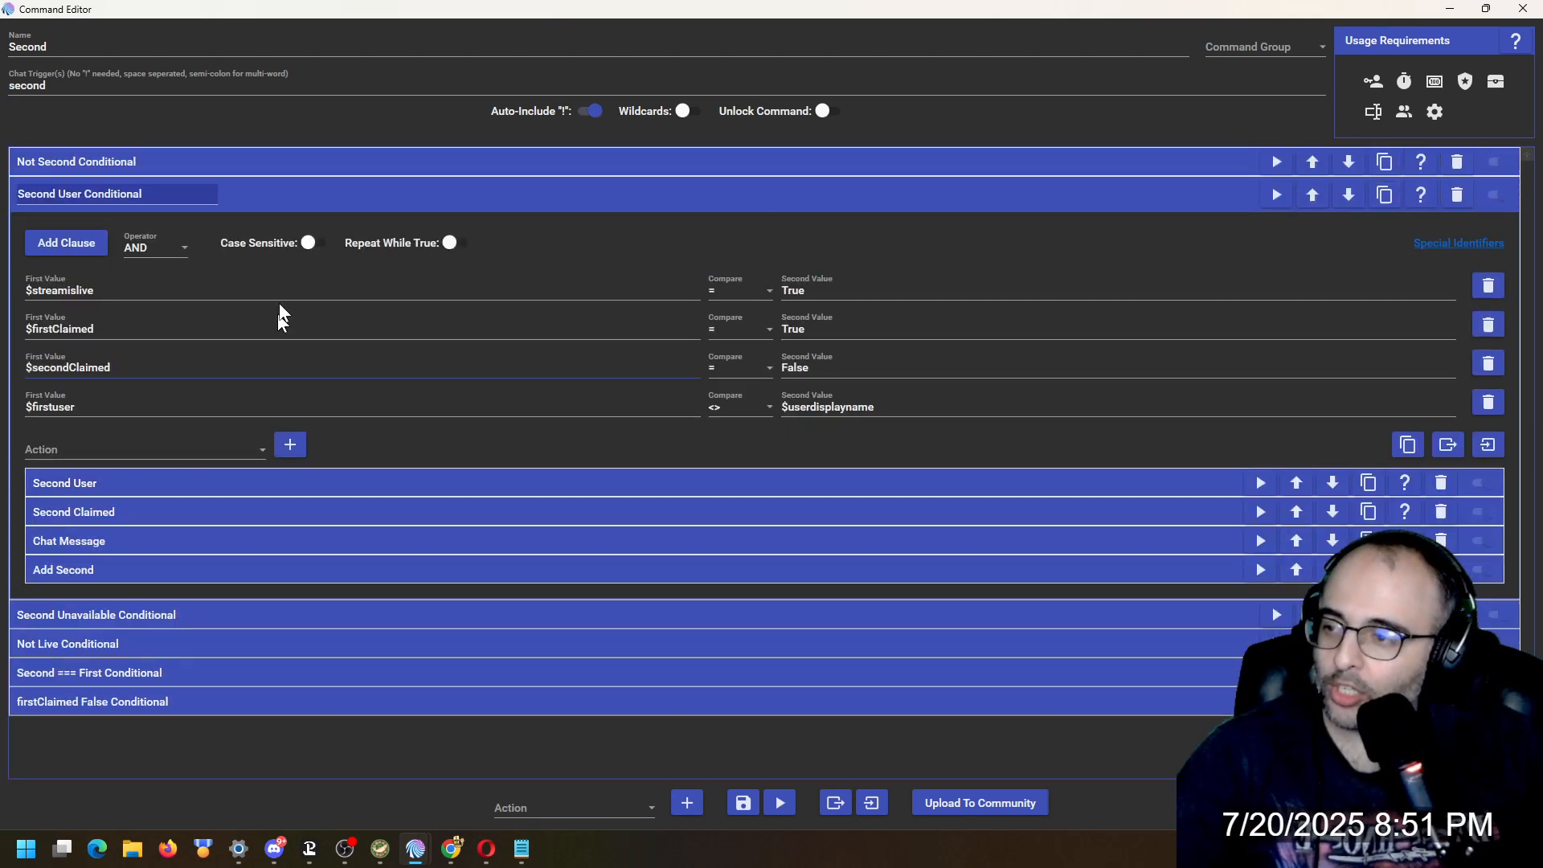
click(268, 201)
- Examine the clauses and chat messages of the Second Unavailable Conditional and the Not Live Conditional, collapsing each one
click(252, 216)
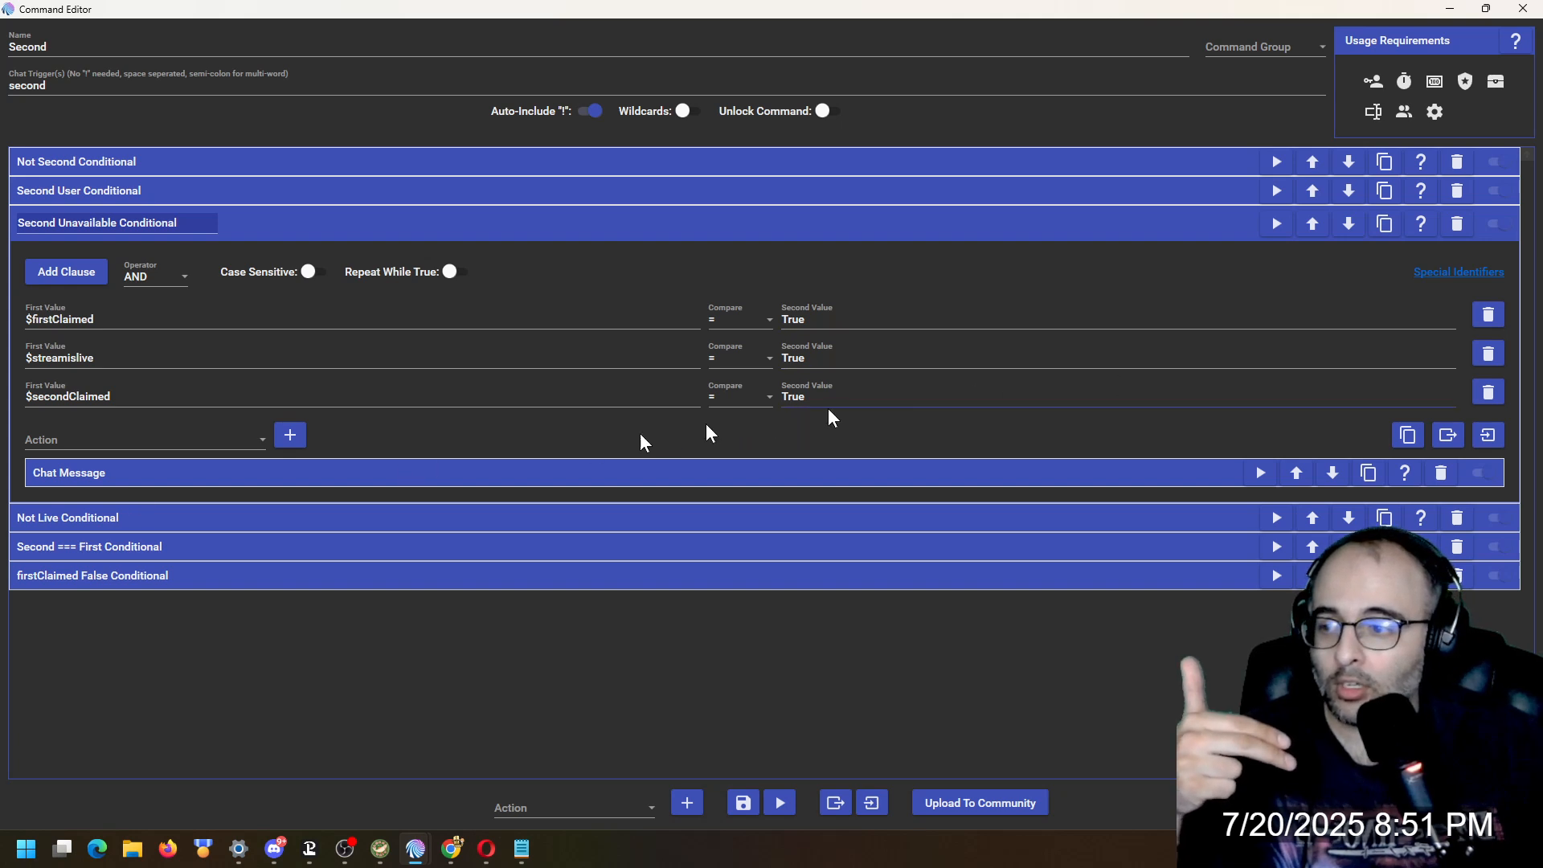
click(329, 473)
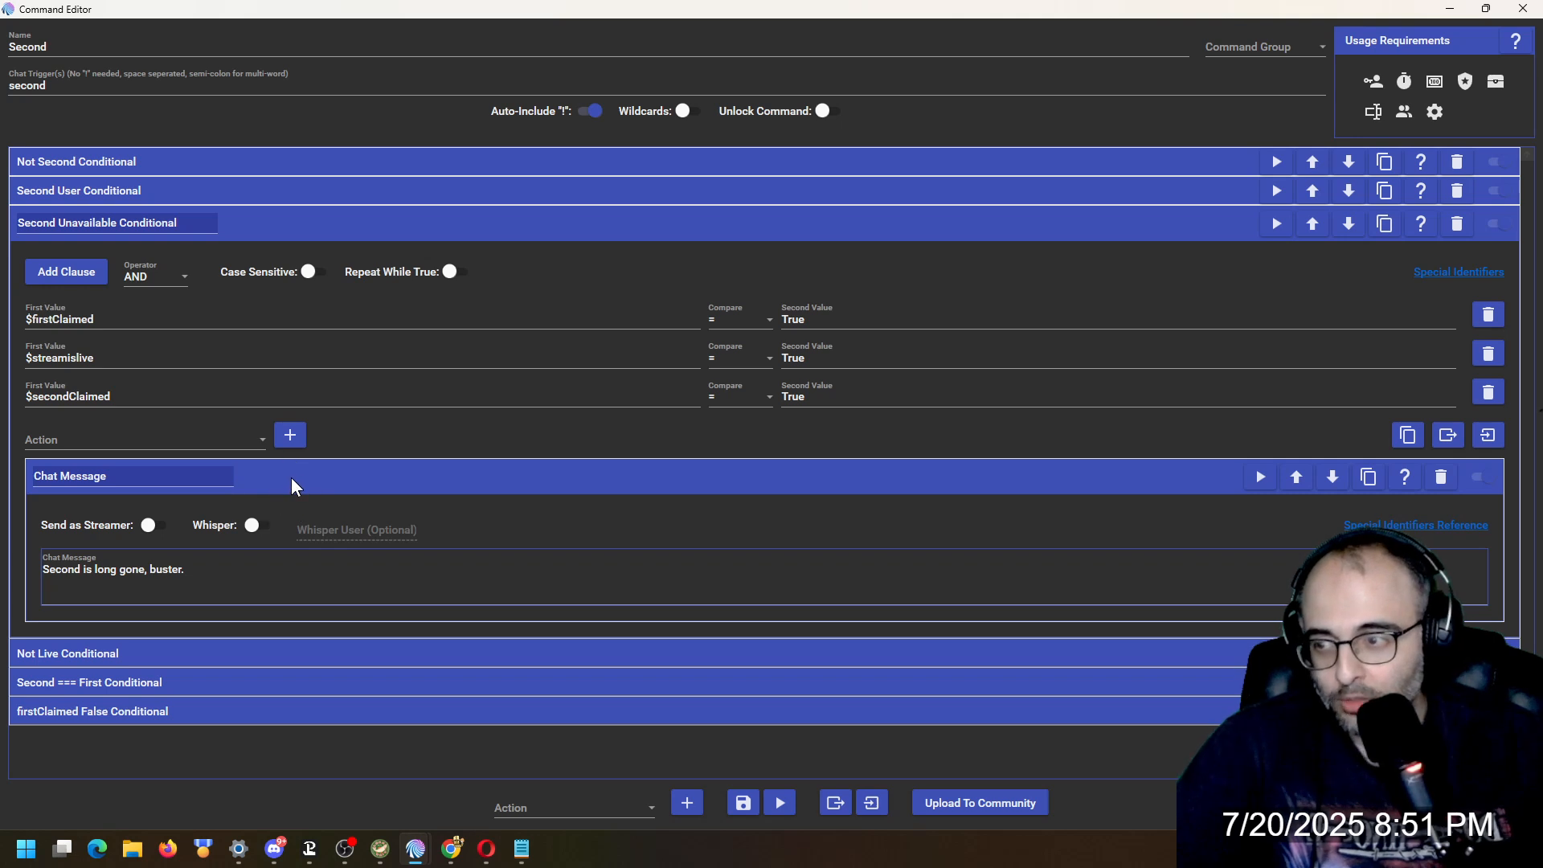
click(259, 220)
click(223, 251)
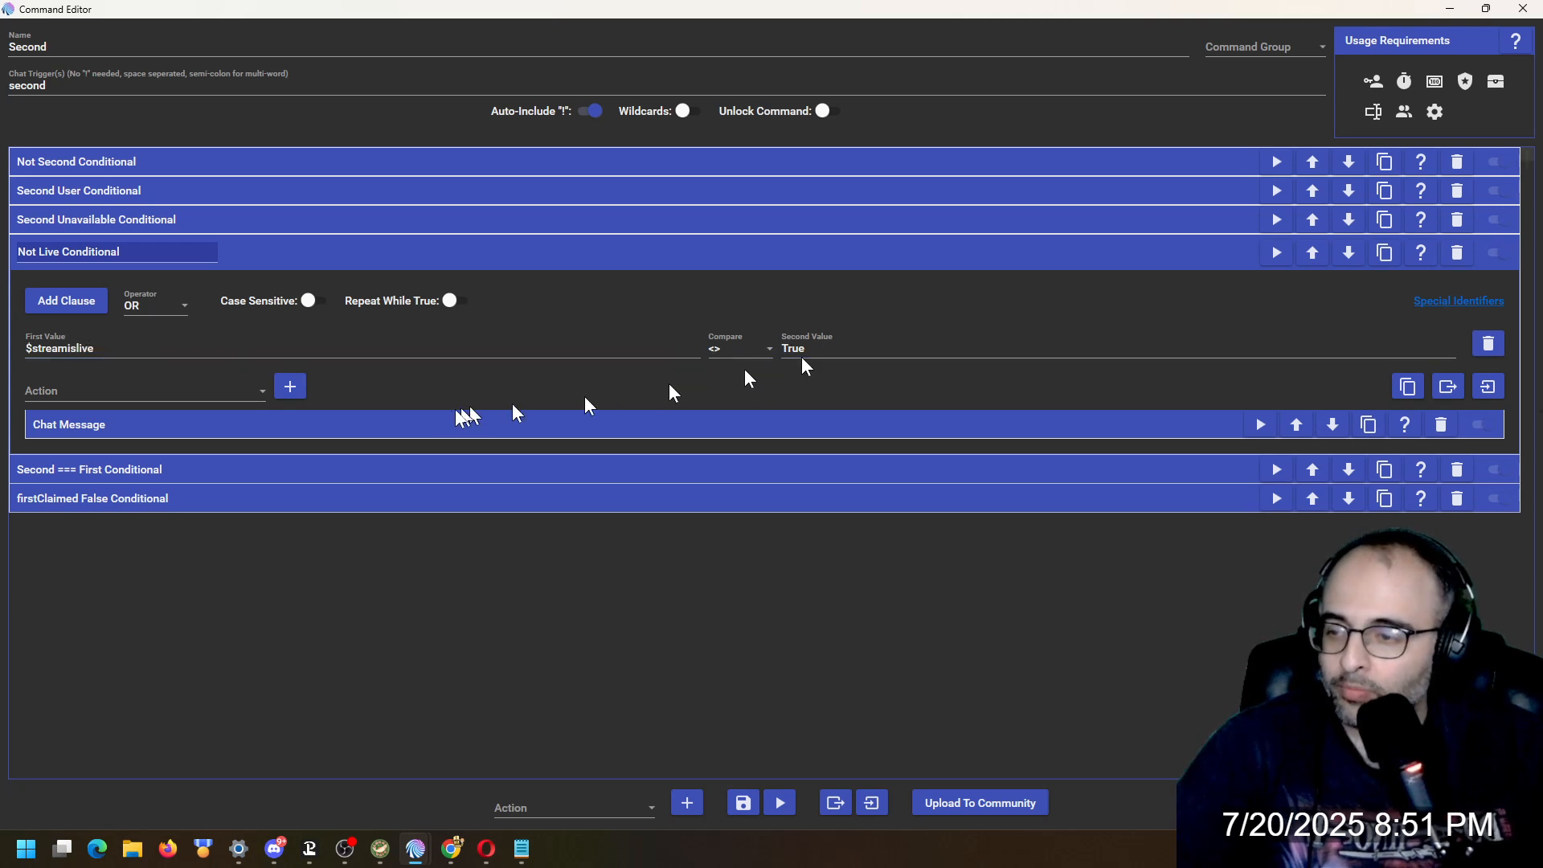
click(395, 429)
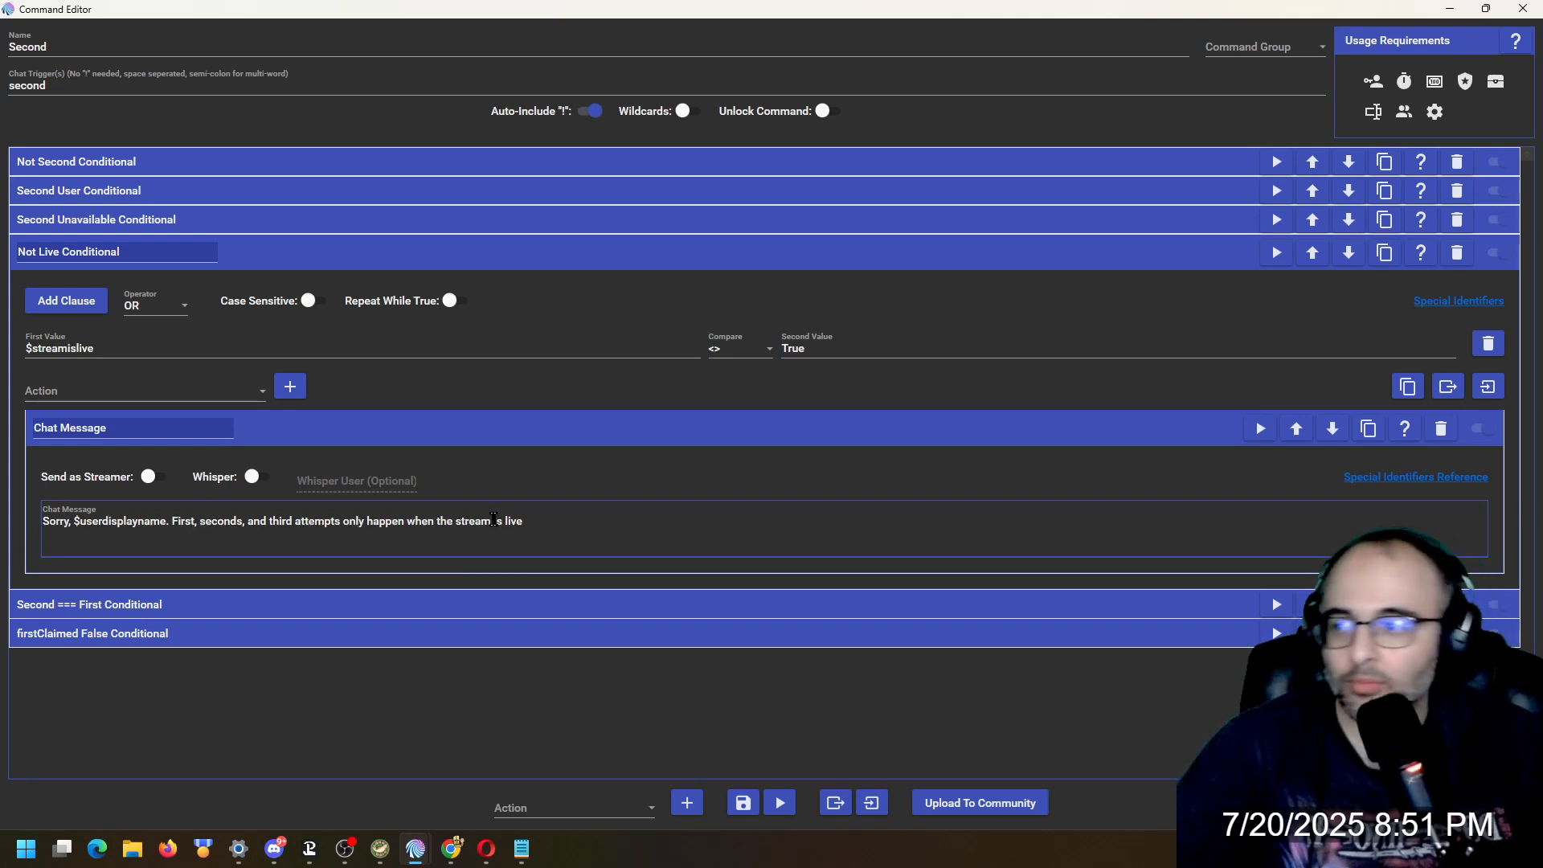
click(261, 253)
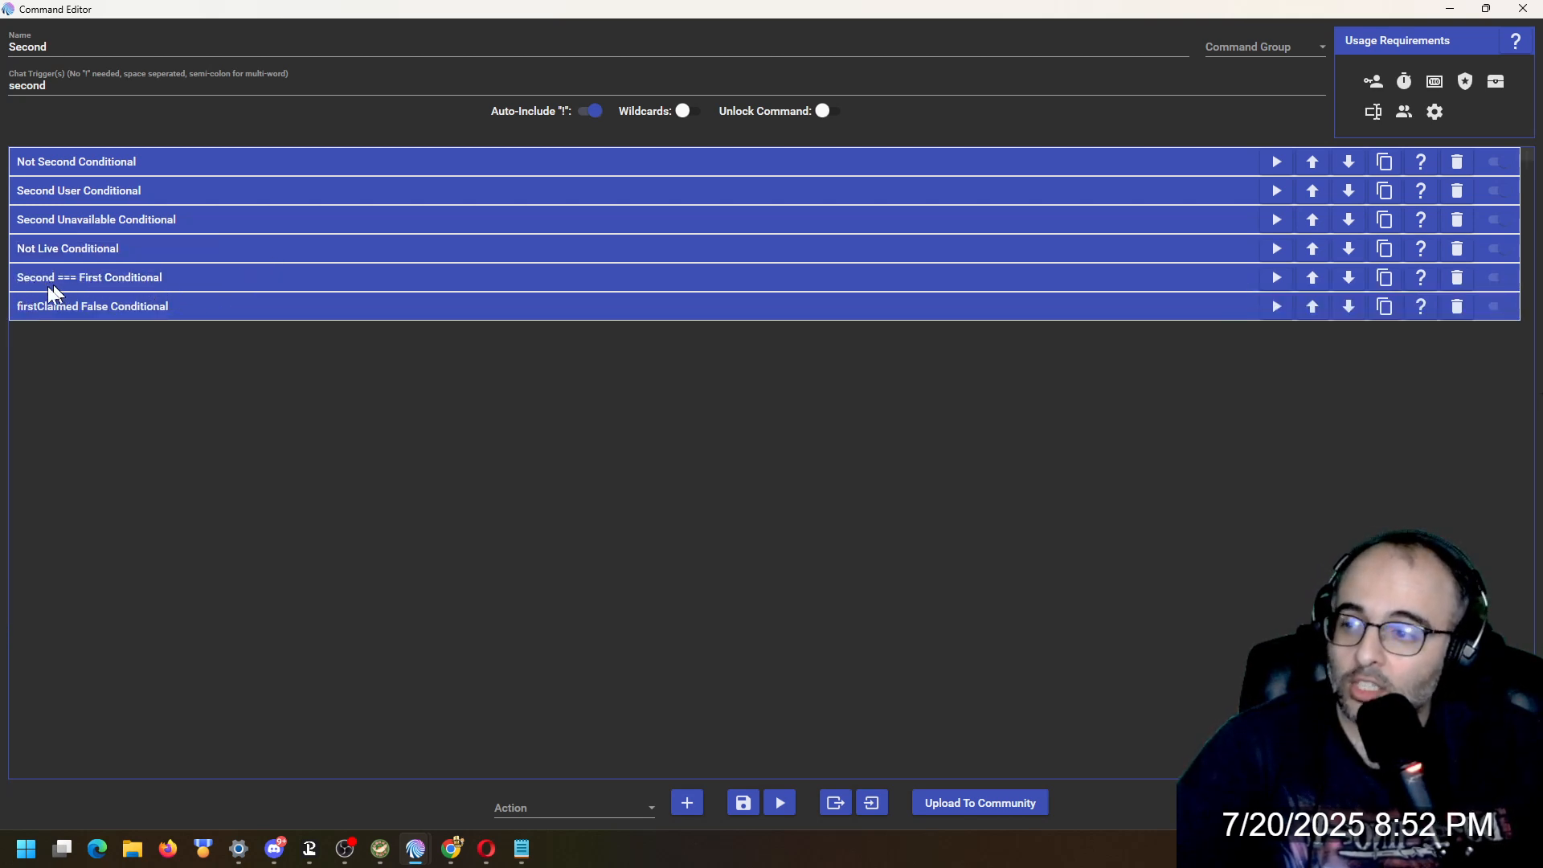
- Examine the clause and chat message of the Second === First Conditional
click(151, 283)
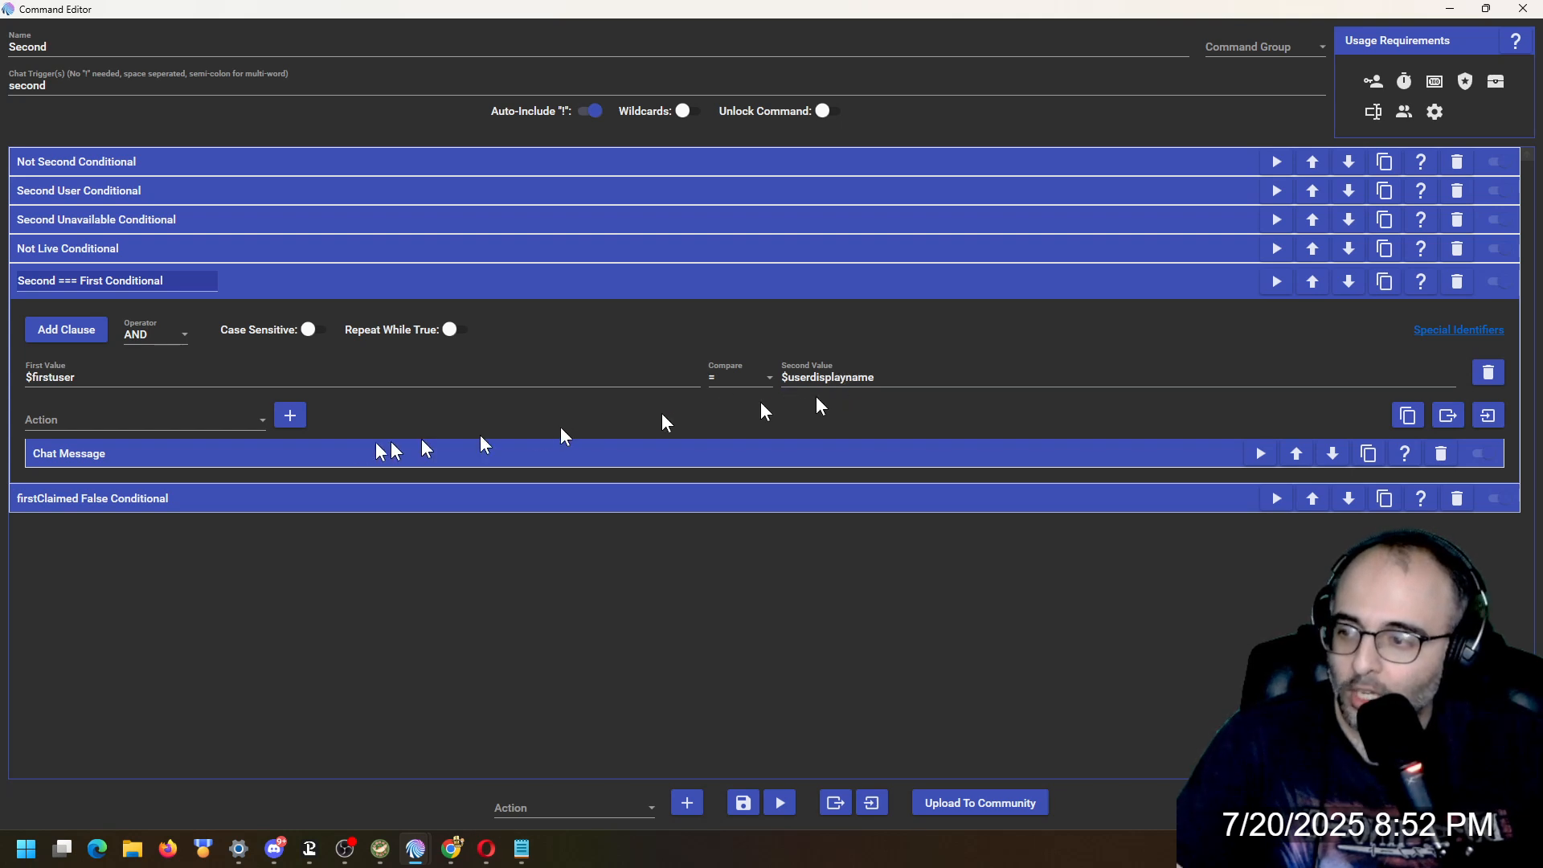
click(133, 456)
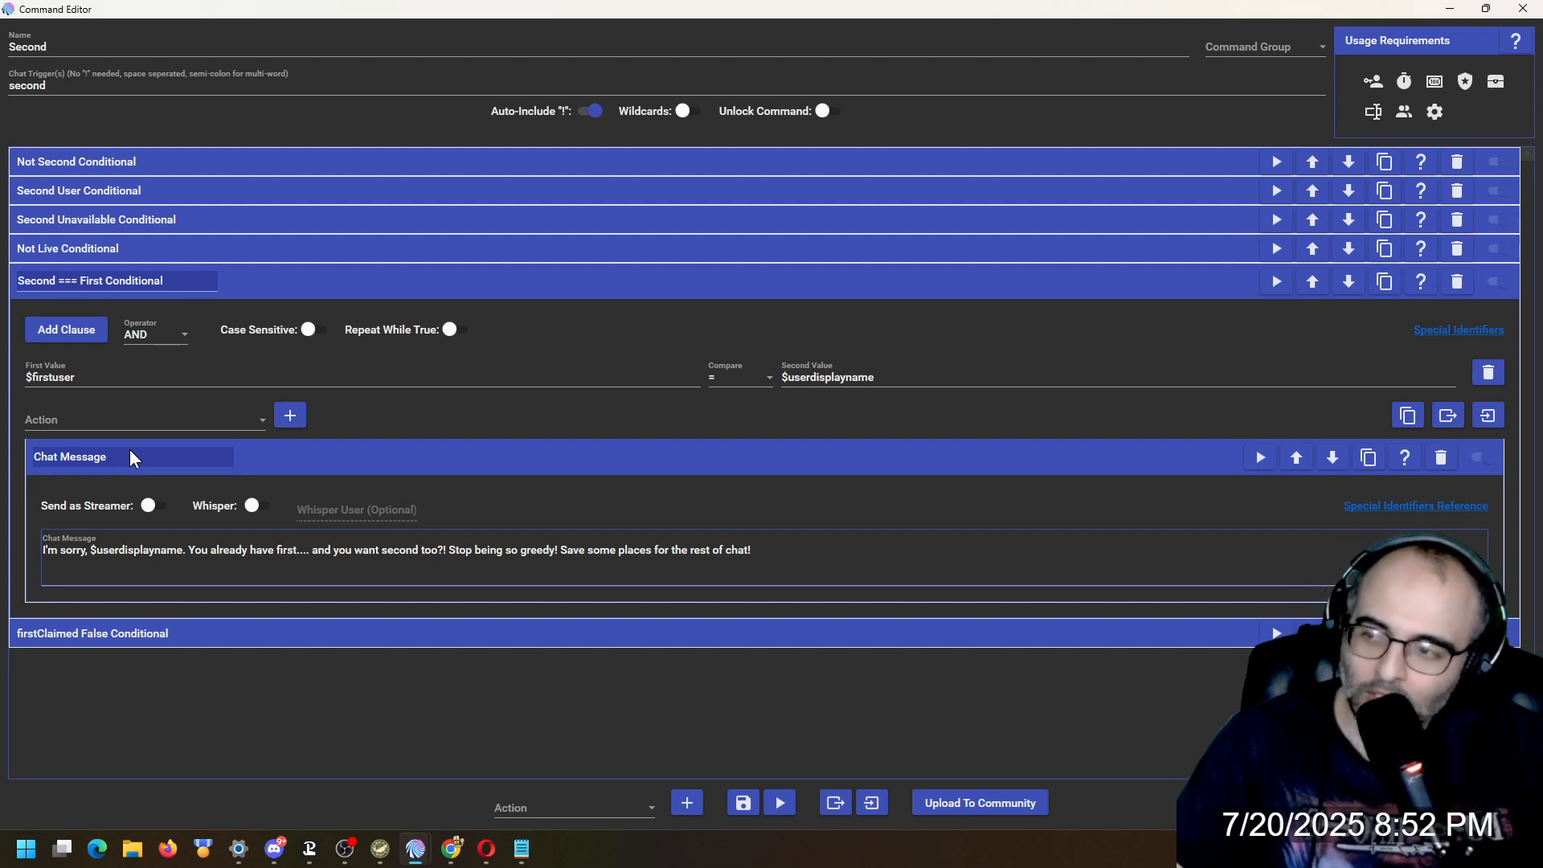
click(264, 293)
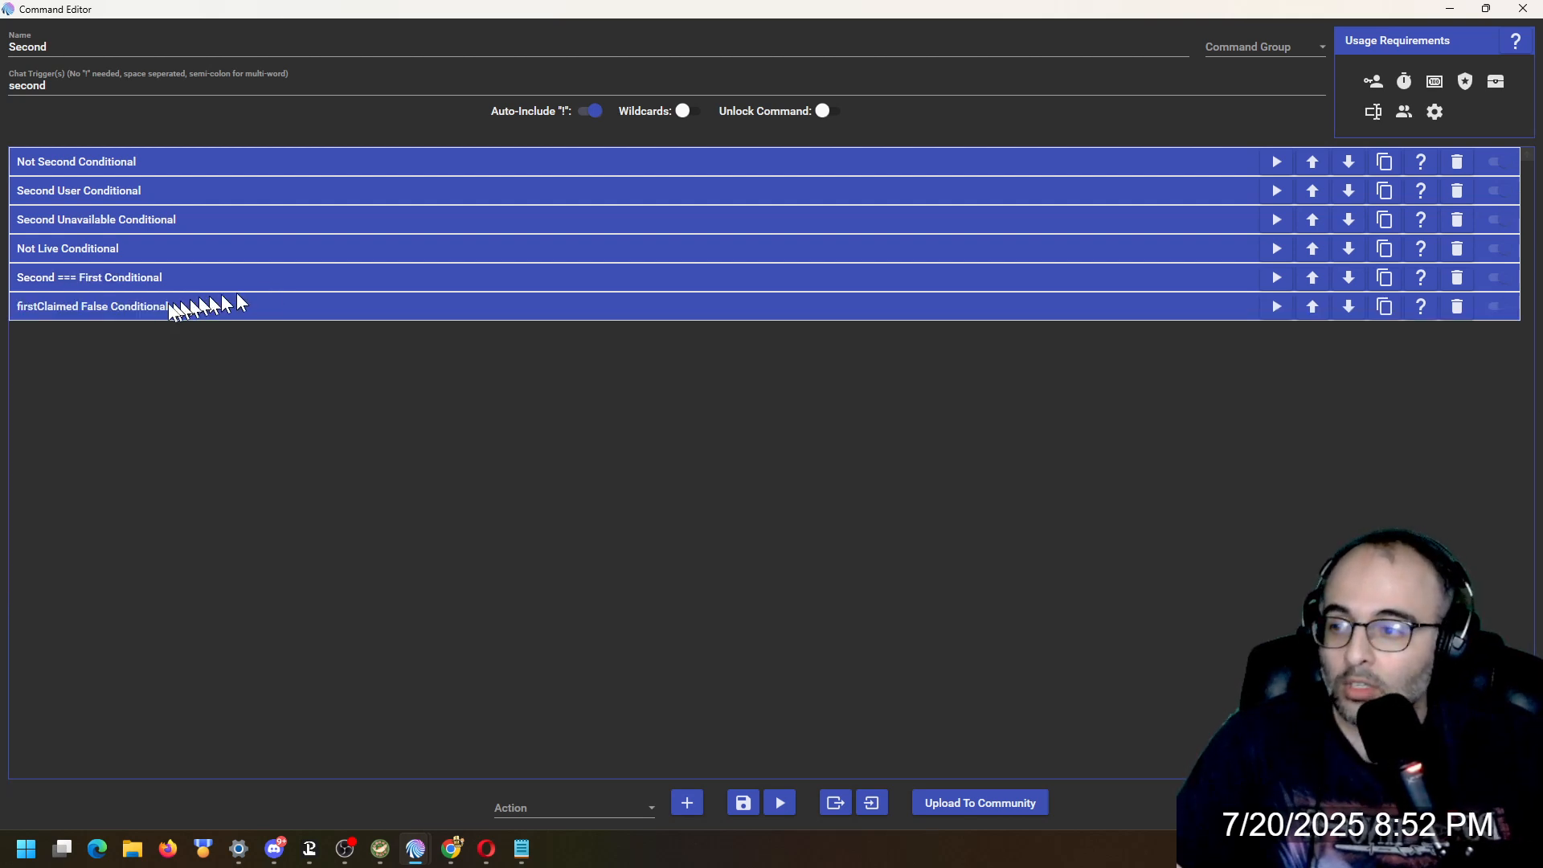
- In the firstClaimed False Conditional, set the $streamislive comparison to = and save the Second command
click(94, 307)
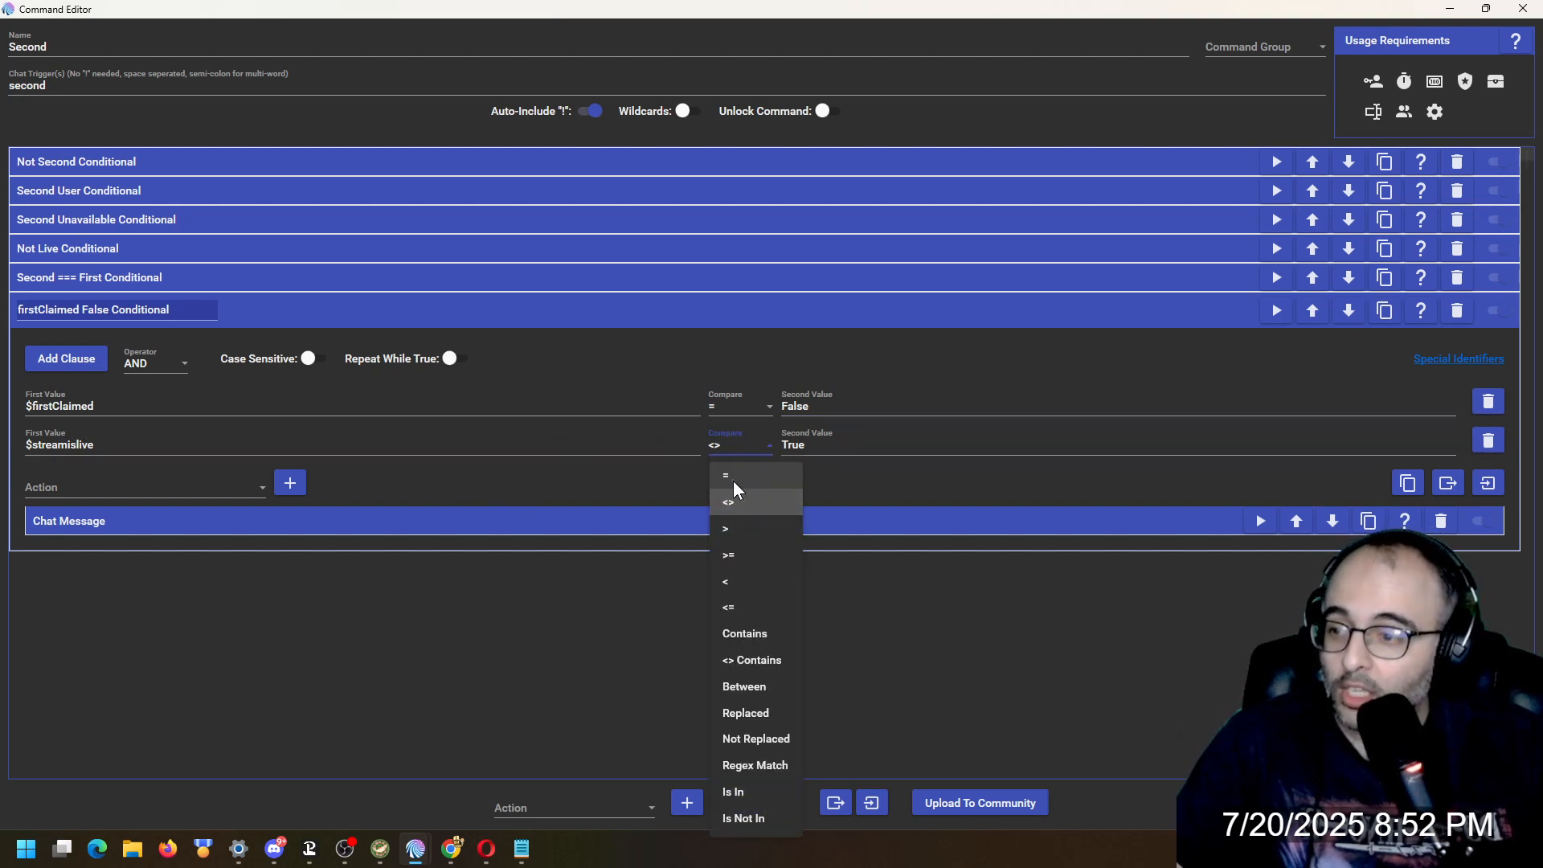
click(733, 479)
click(223, 520)
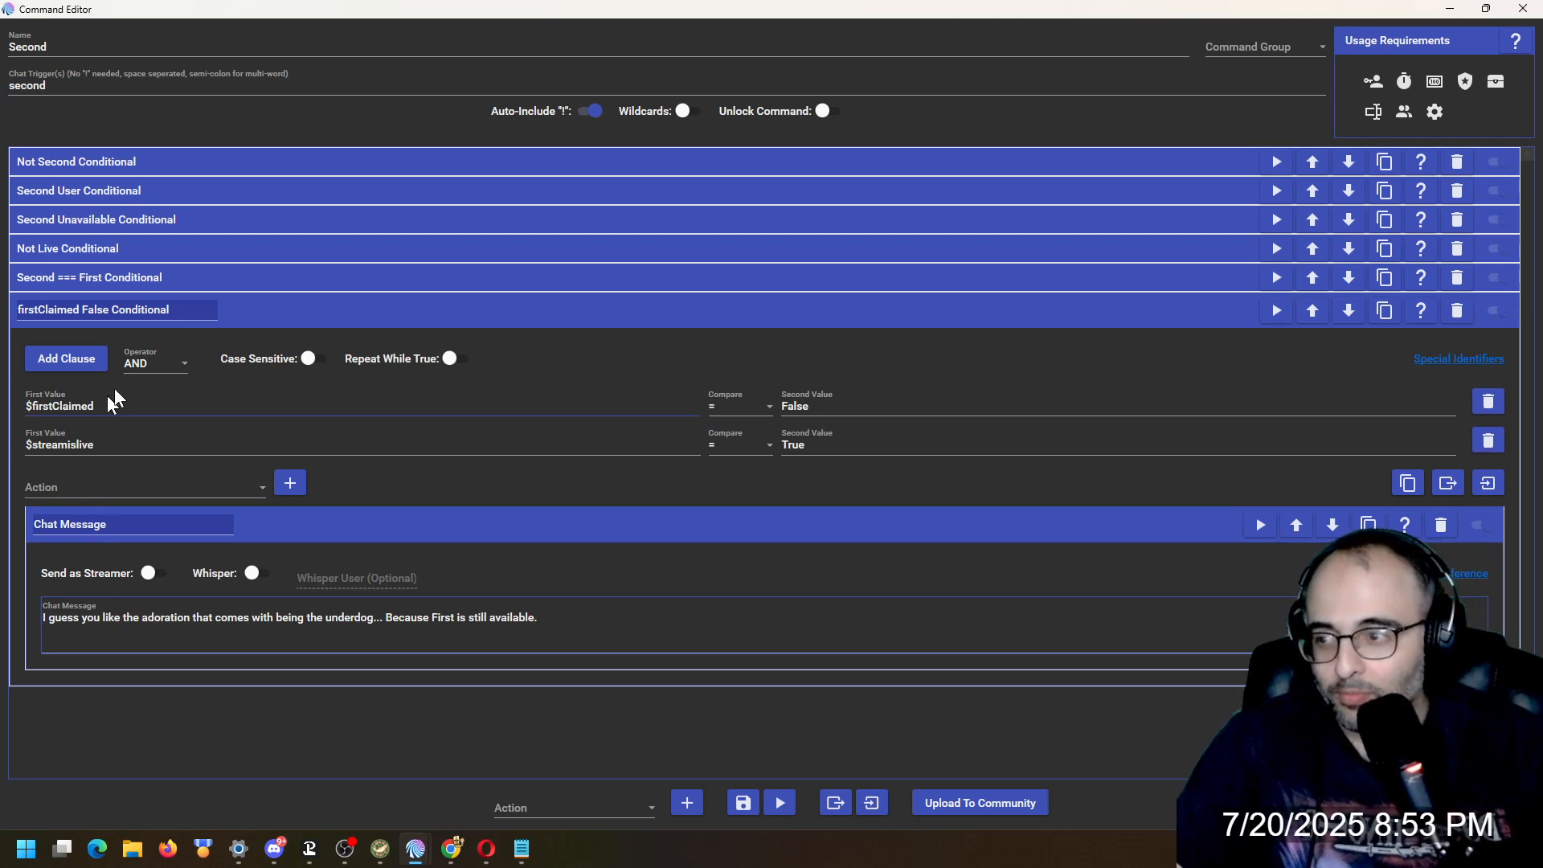
click(232, 317)
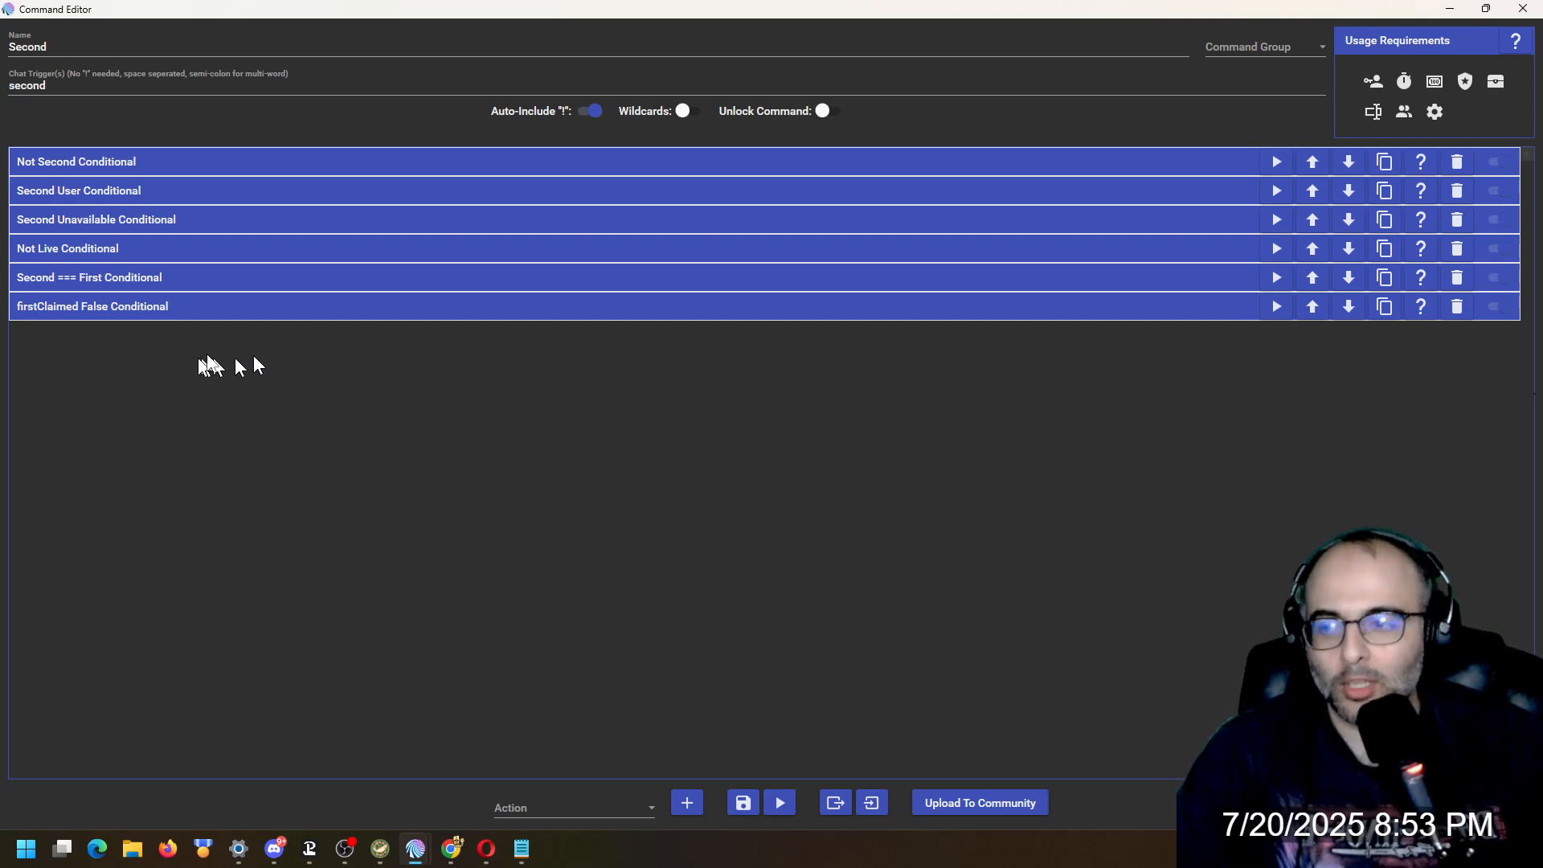
click(265, 310)
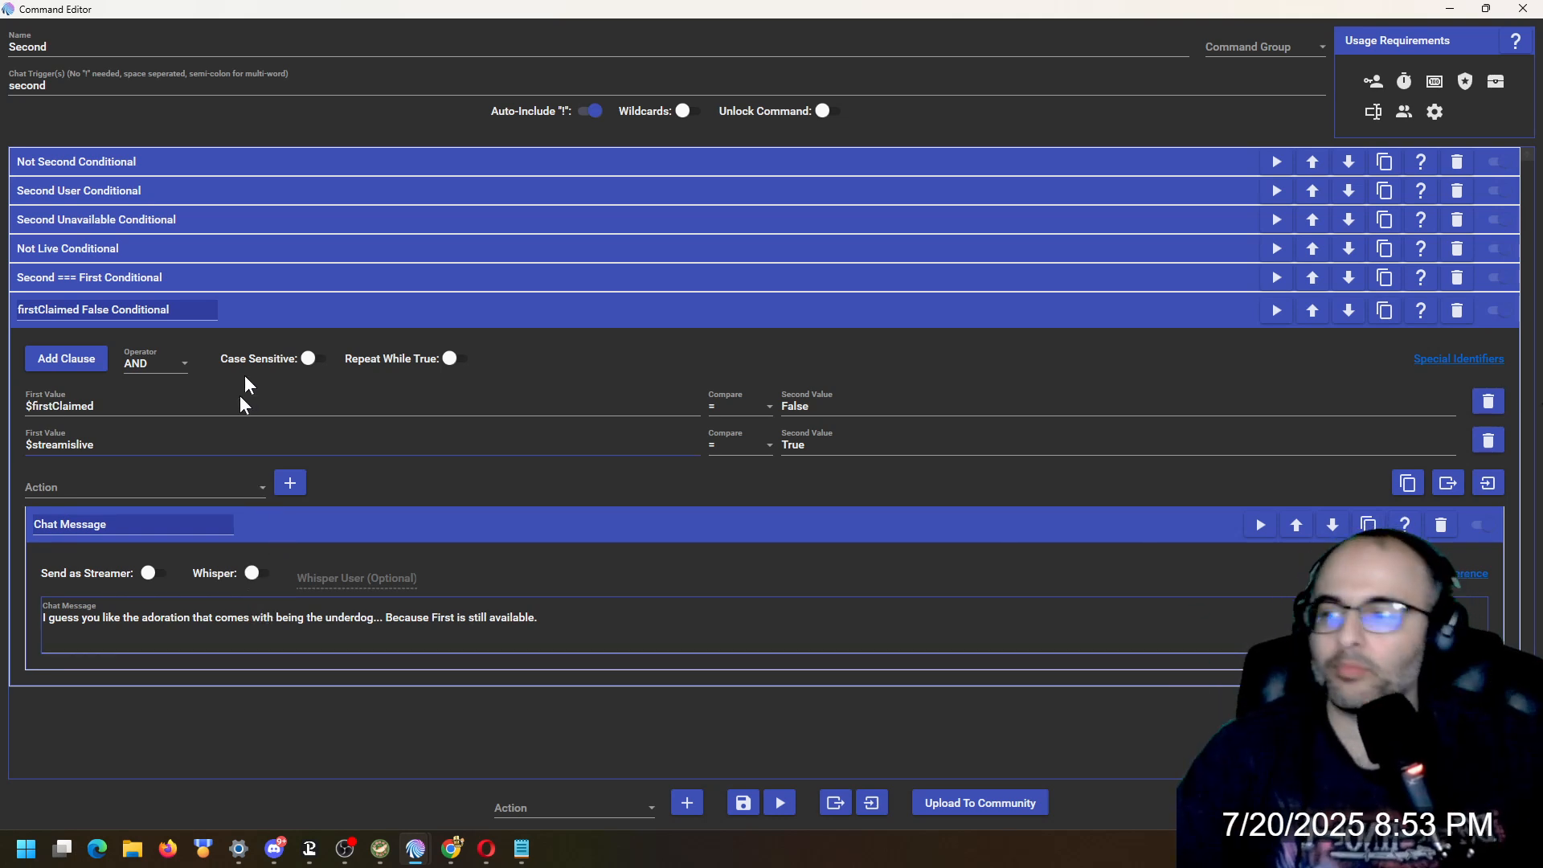
click(271, 309)
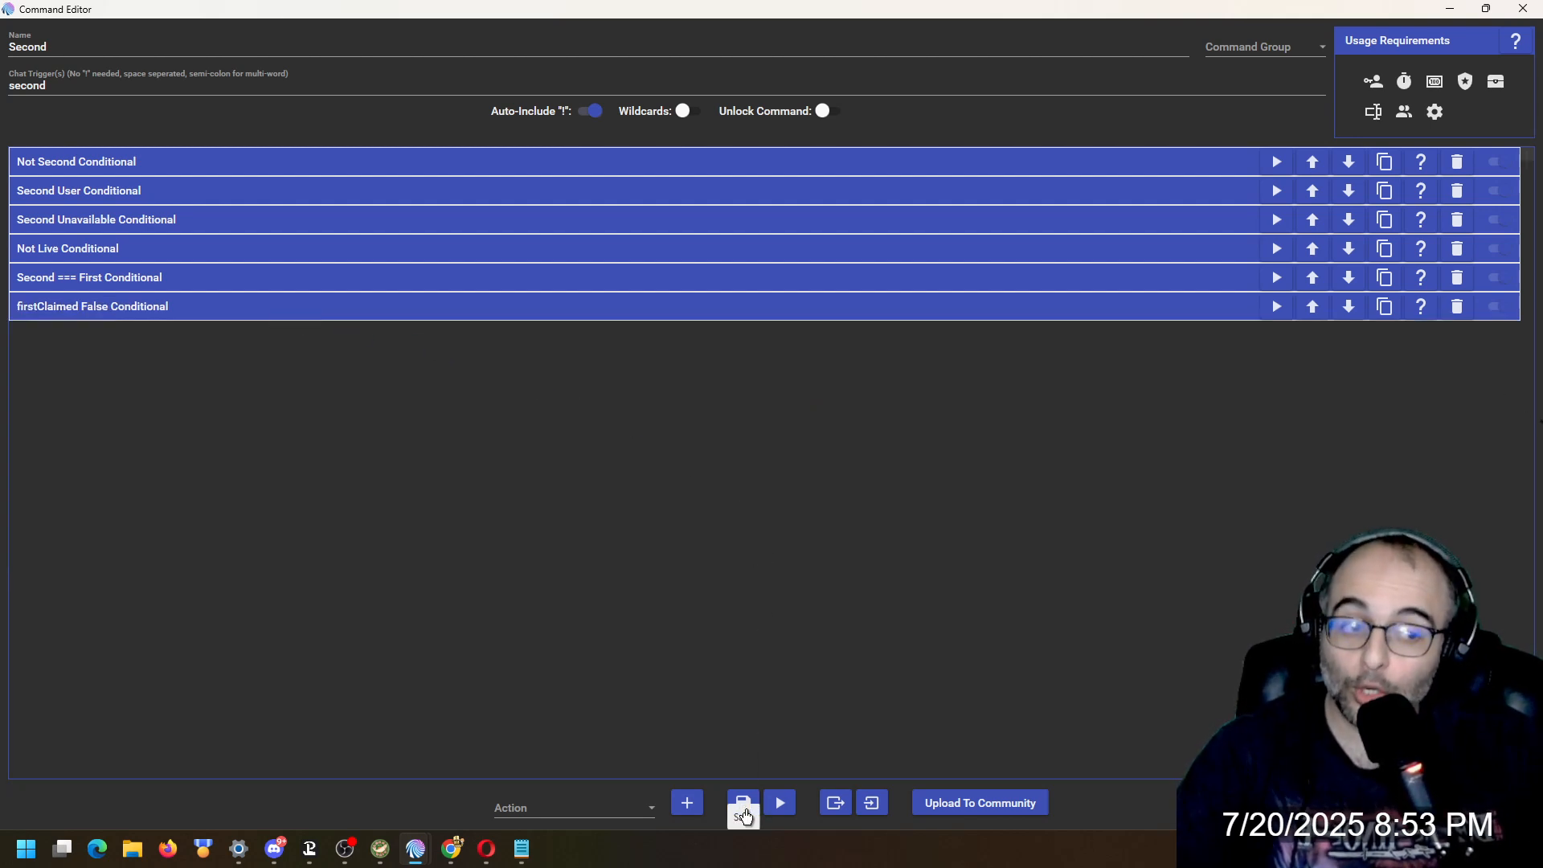
click(744, 816)
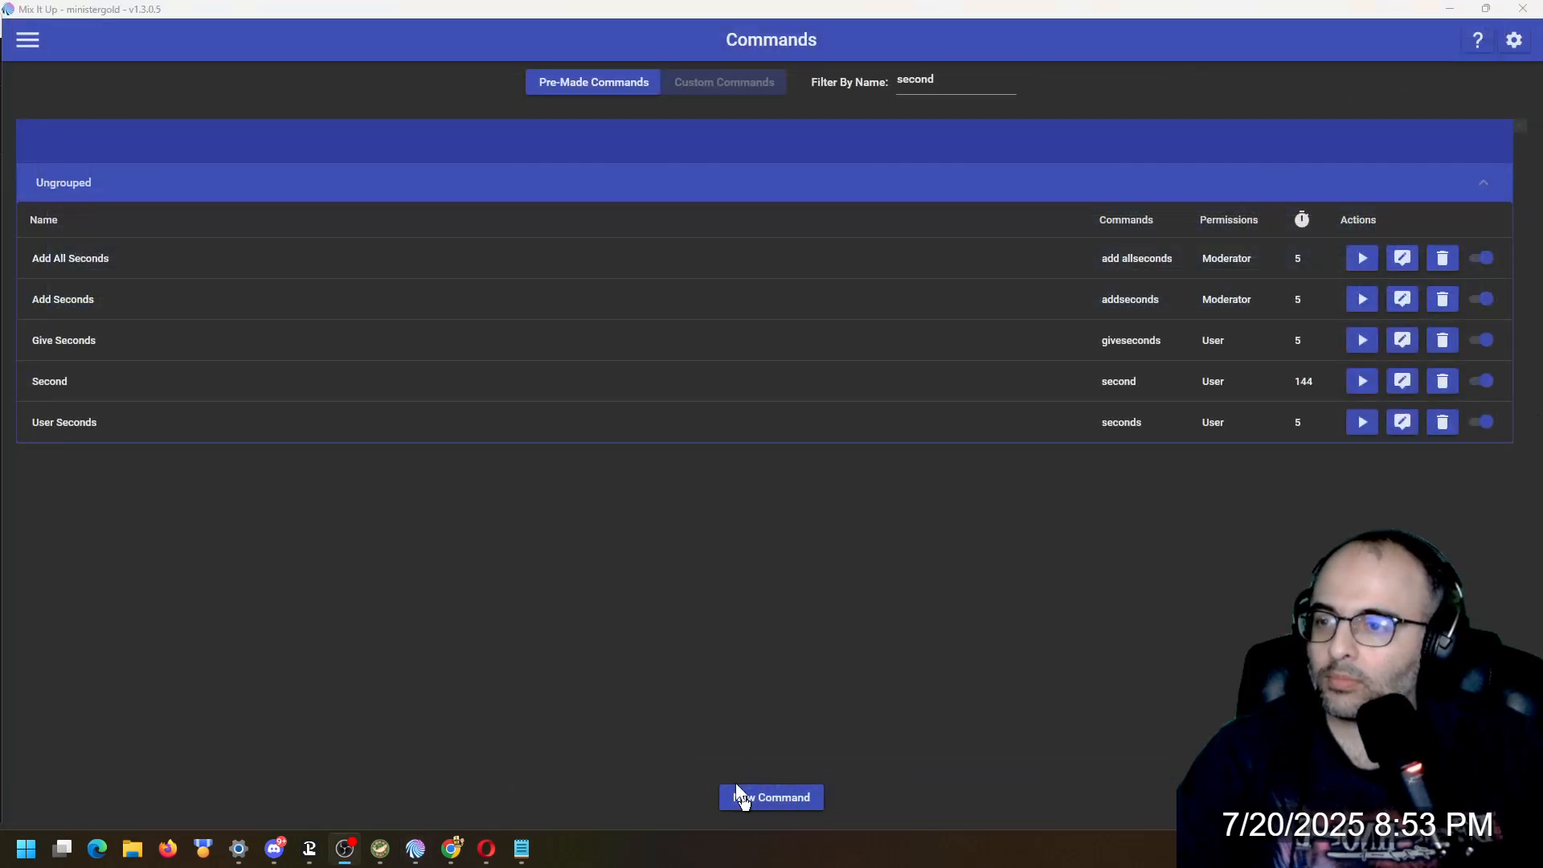
- Filter the commands by the name "third" and open the Third command to check its cooldown requirement
double_click(932, 82)
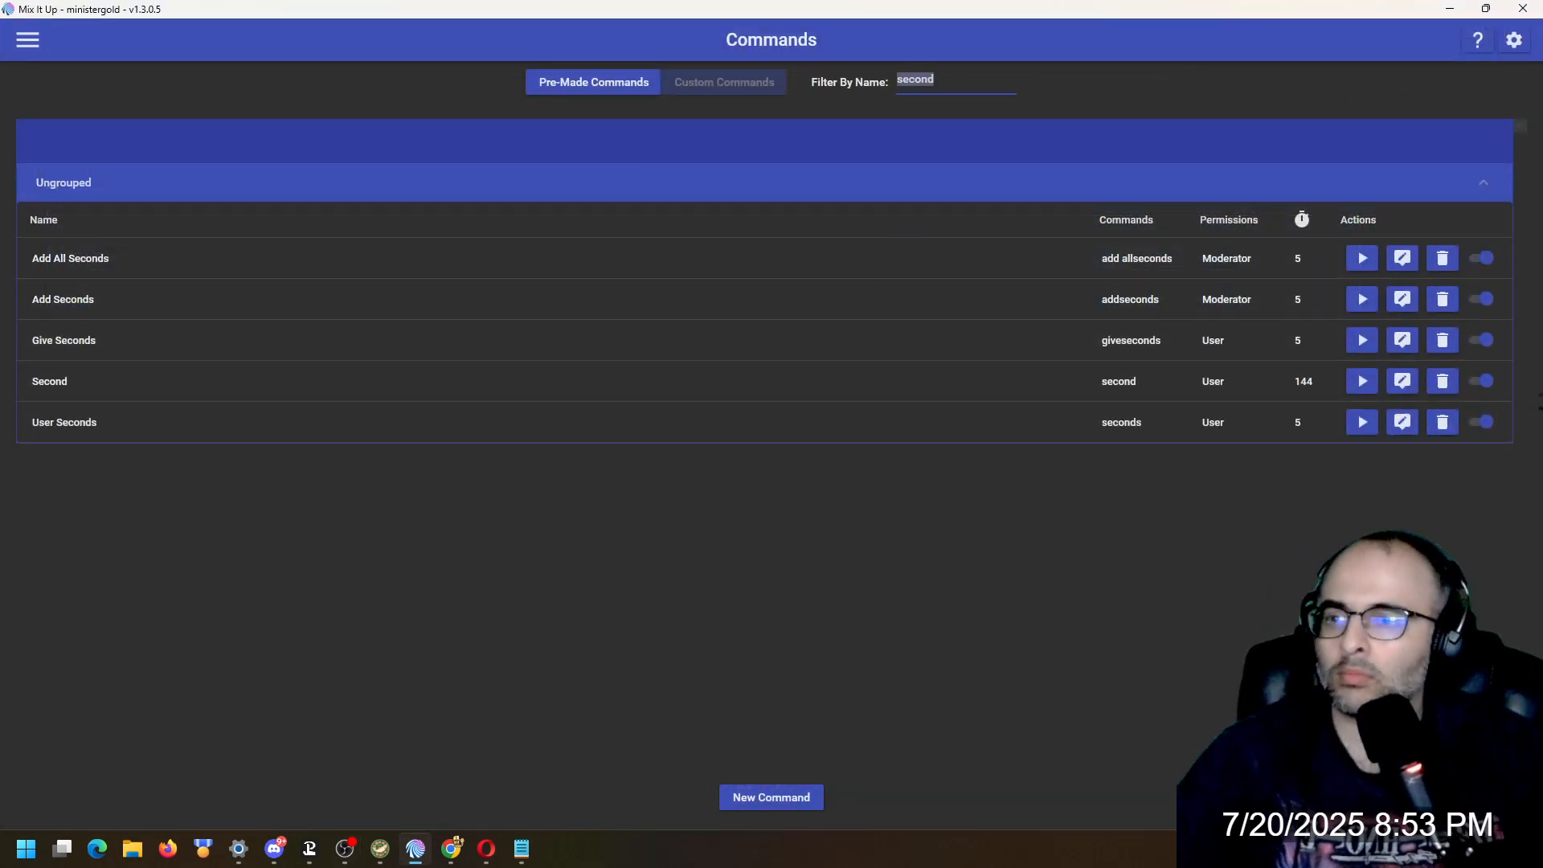
text(third)
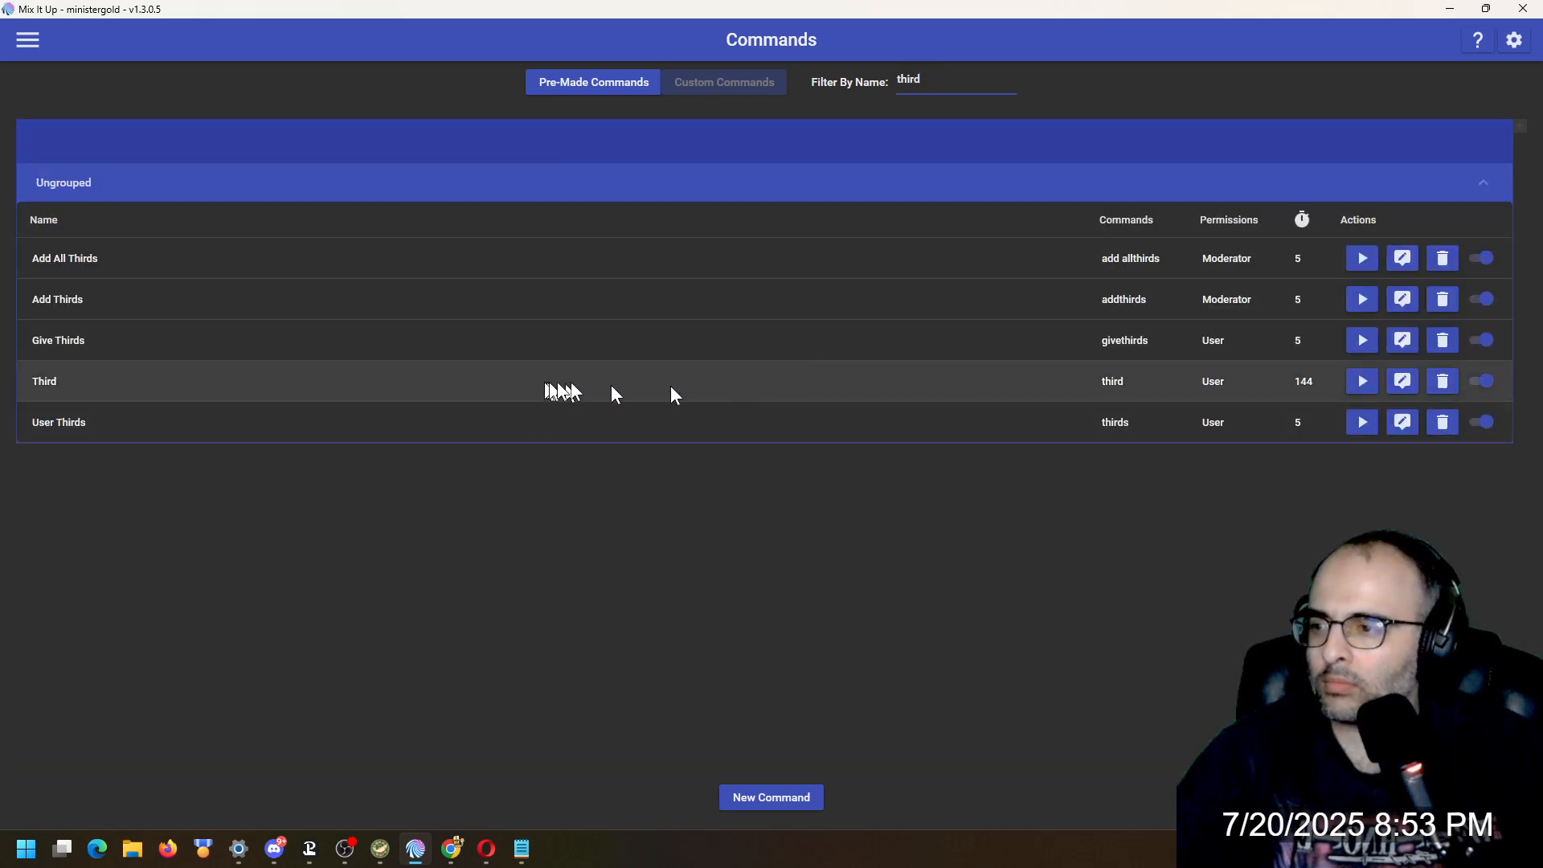
click(1402, 380)
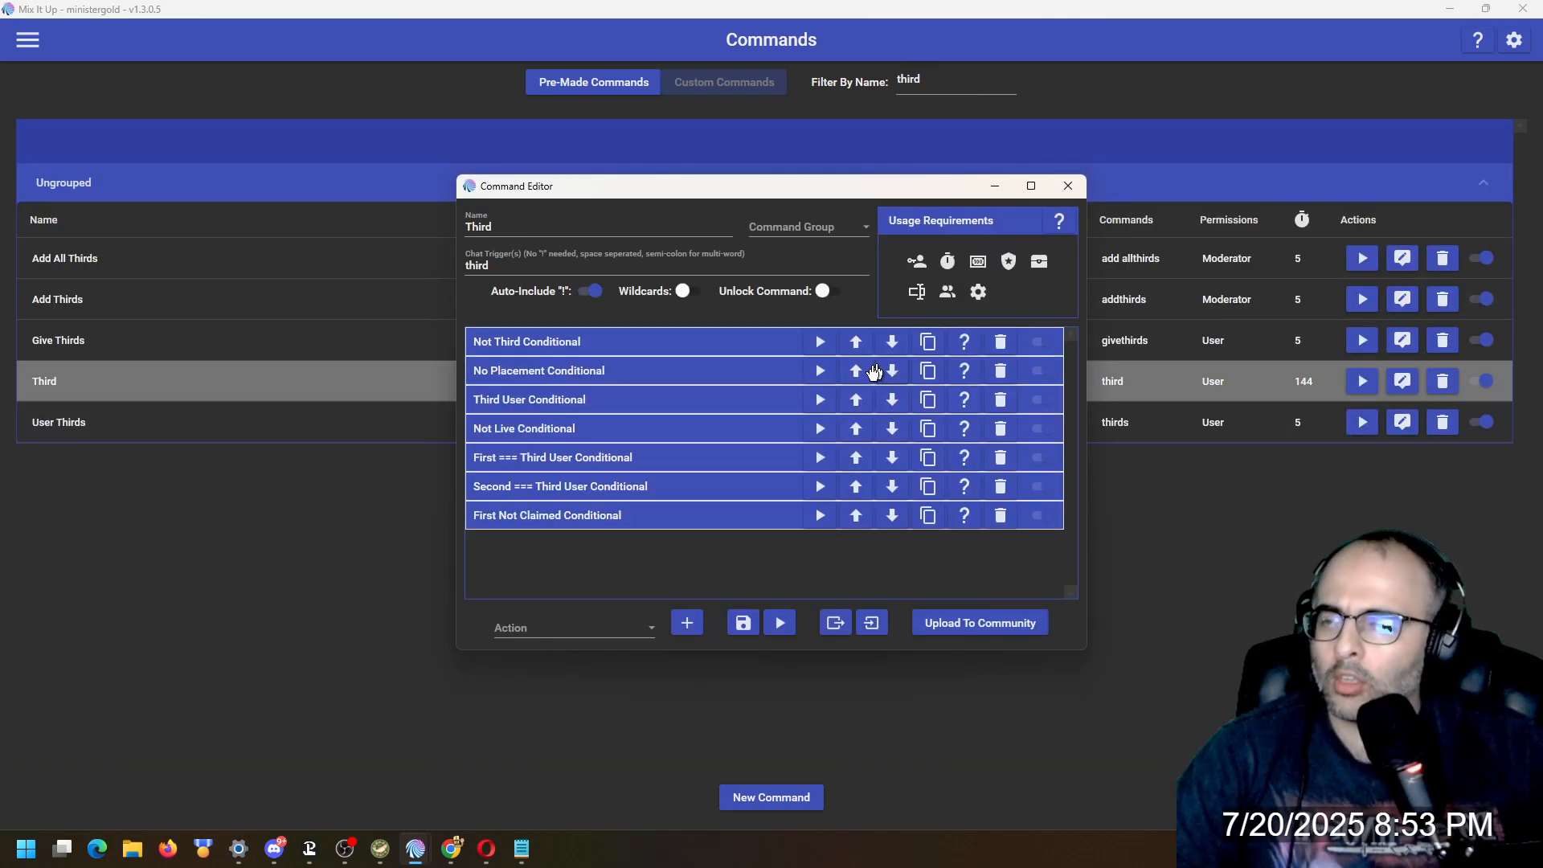
click(948, 262)
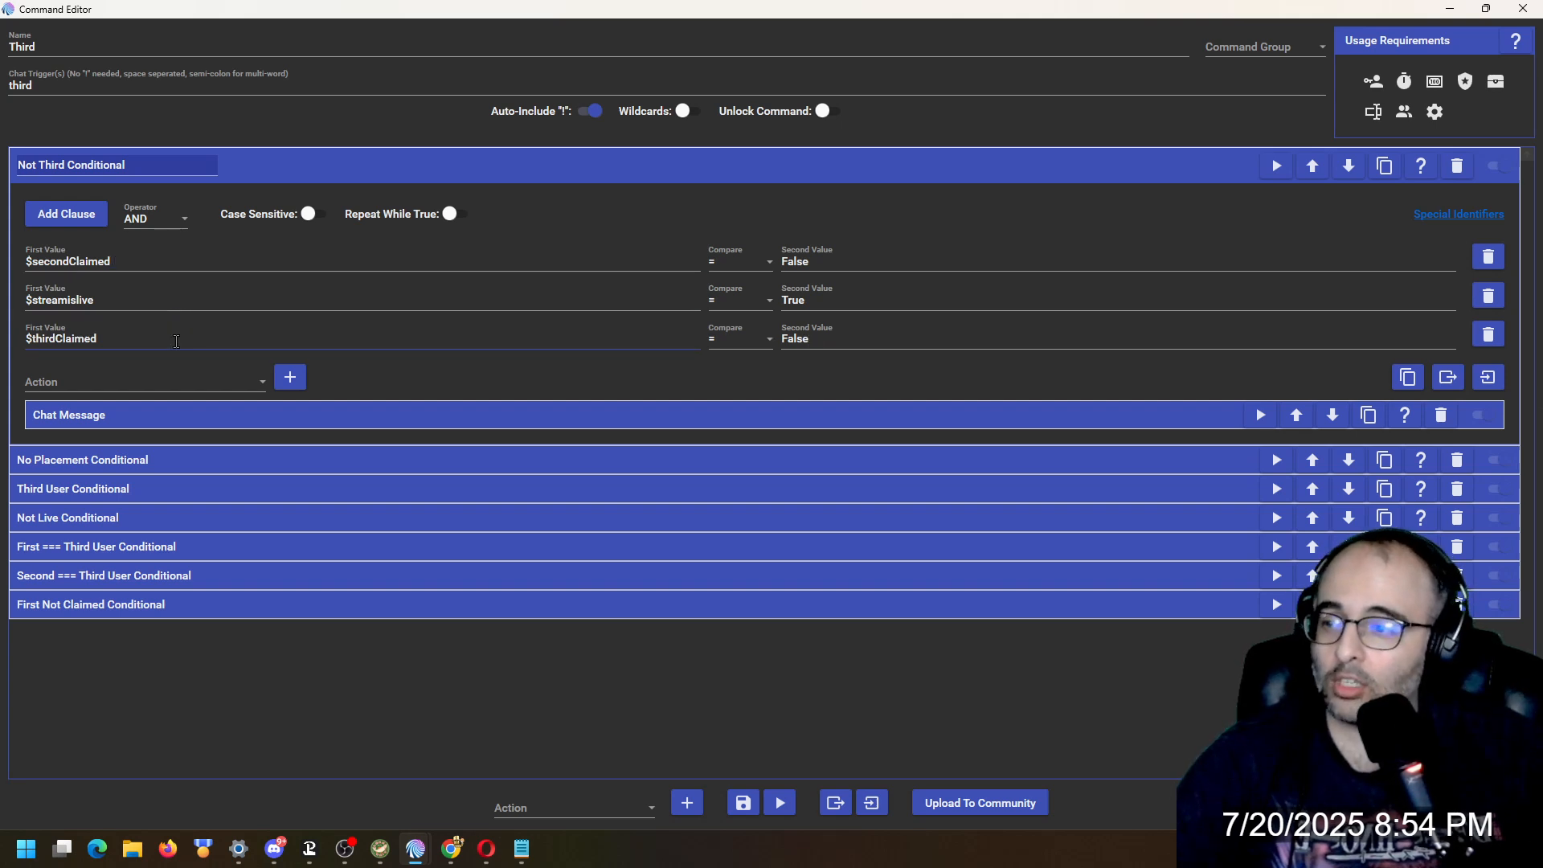
- Review the clauses and chat message of the Third command's Not Third Conditional, and collapse it
click(208, 419)
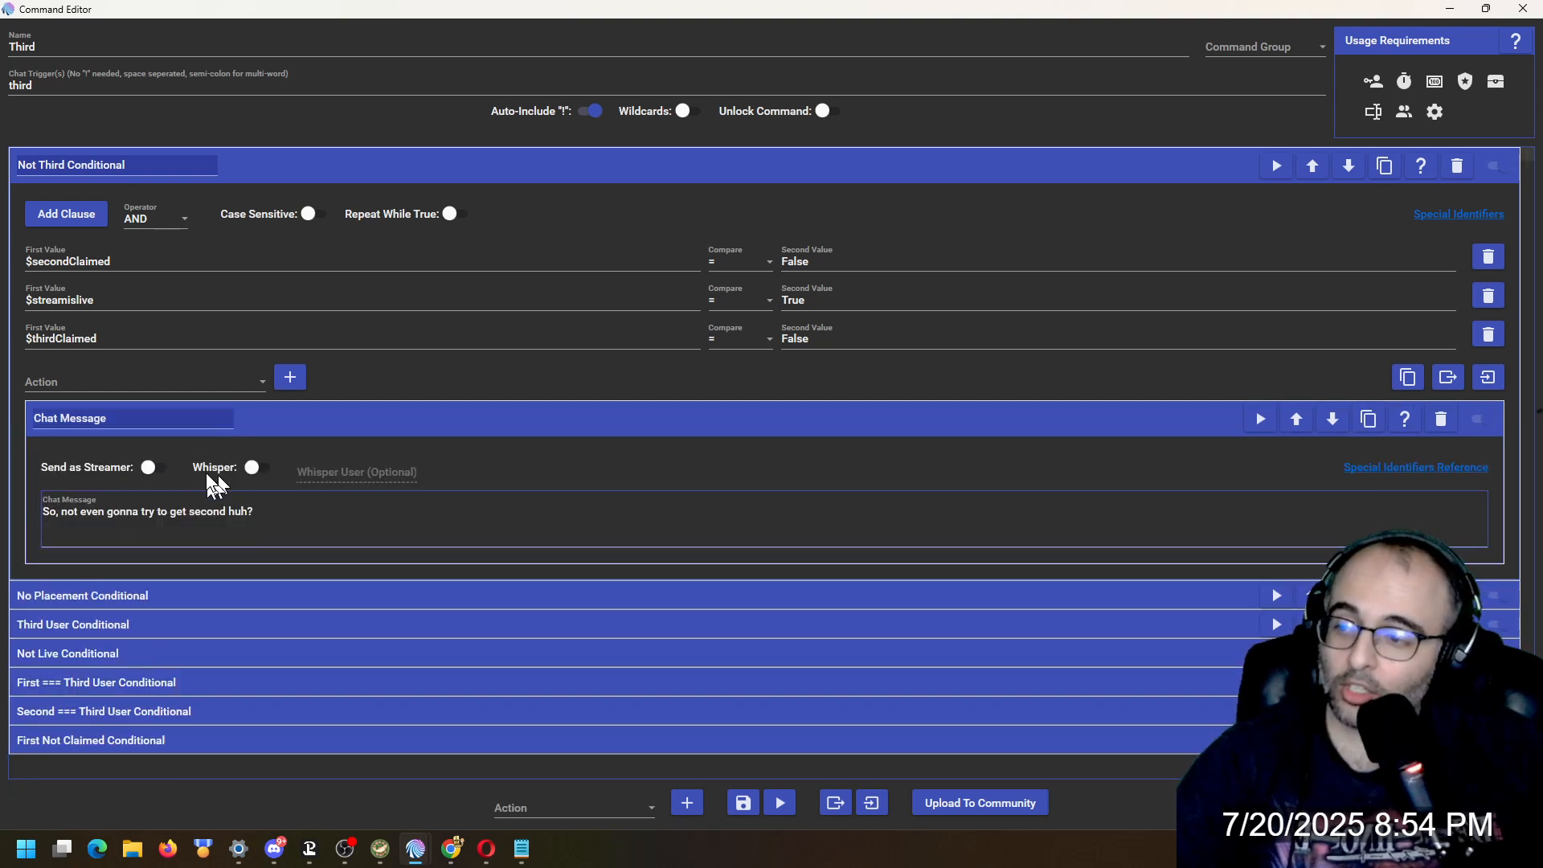
mouse_move(211, 476)
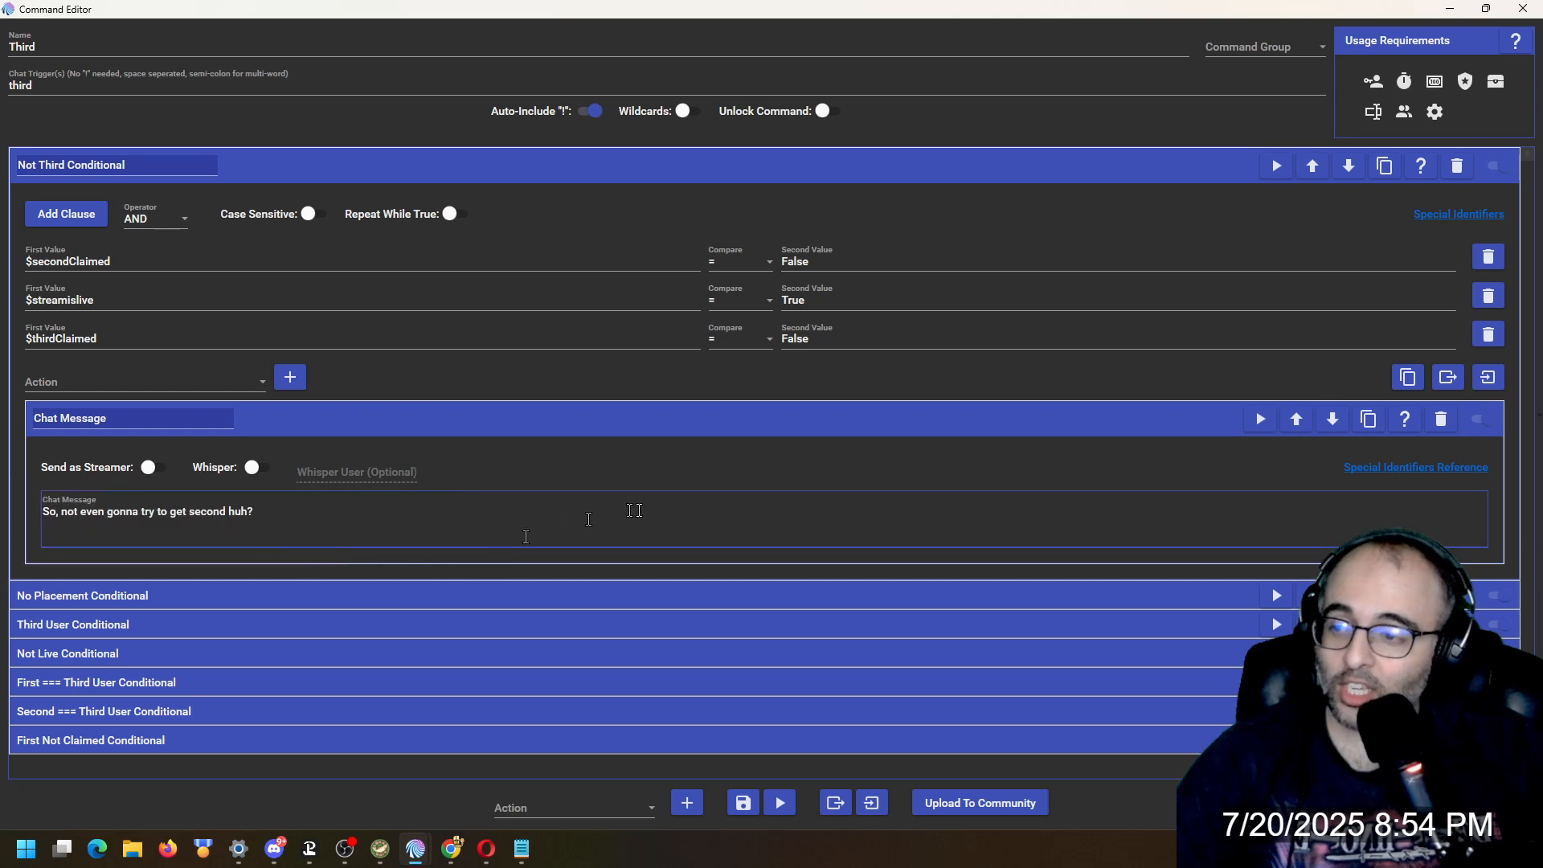
click(312, 435)
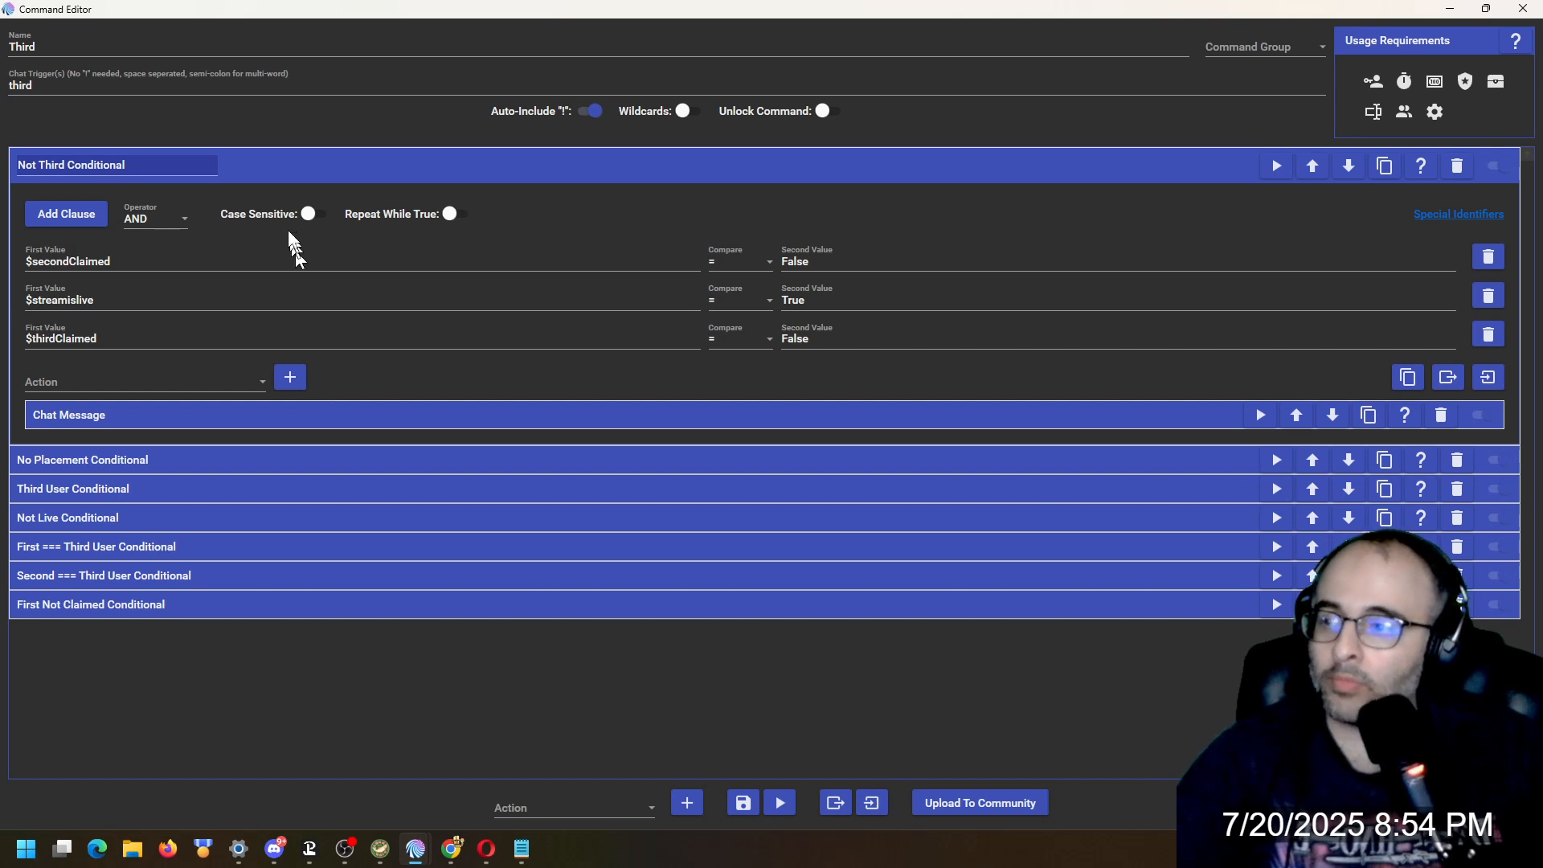
click(265, 163)
- Add a clause requiring $firstClaimed = True to the No Placement Conditional and expand its chat message
click(178, 191)
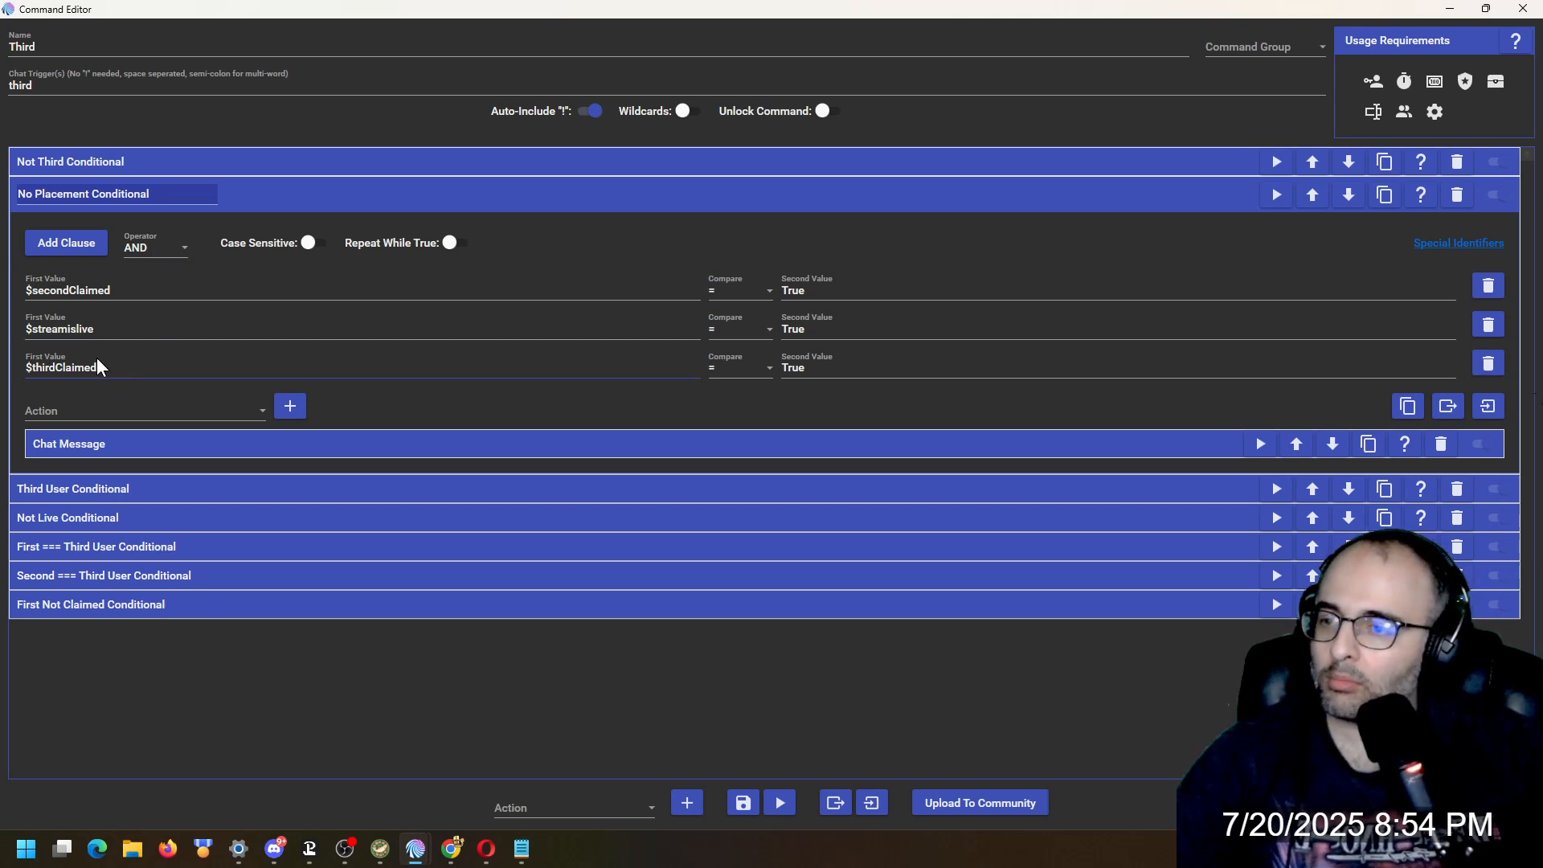
click(85, 263)
click(86, 403)
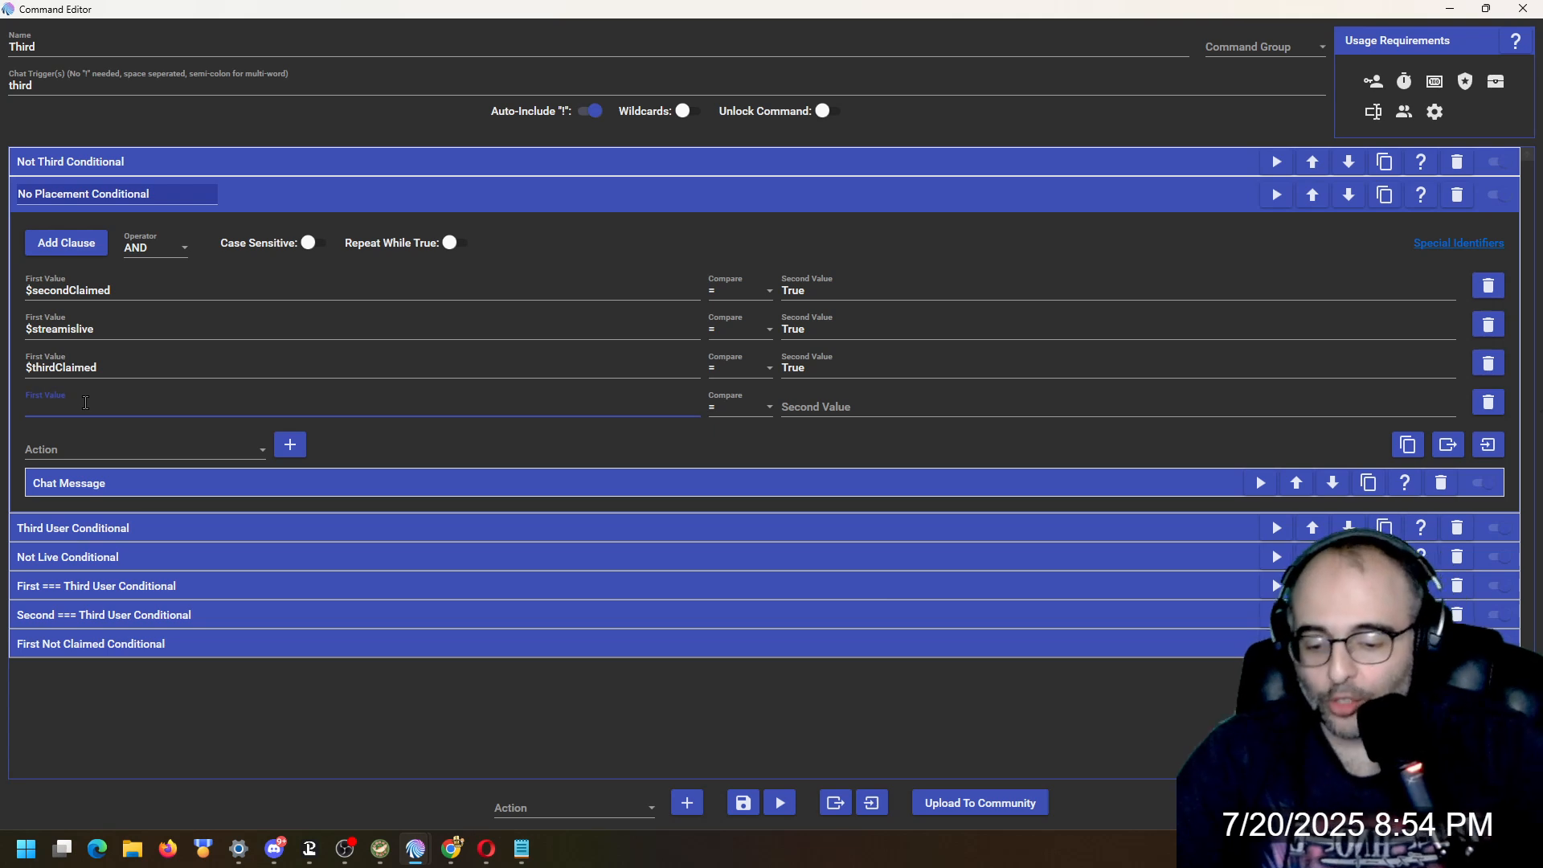
text($firstClaimed)
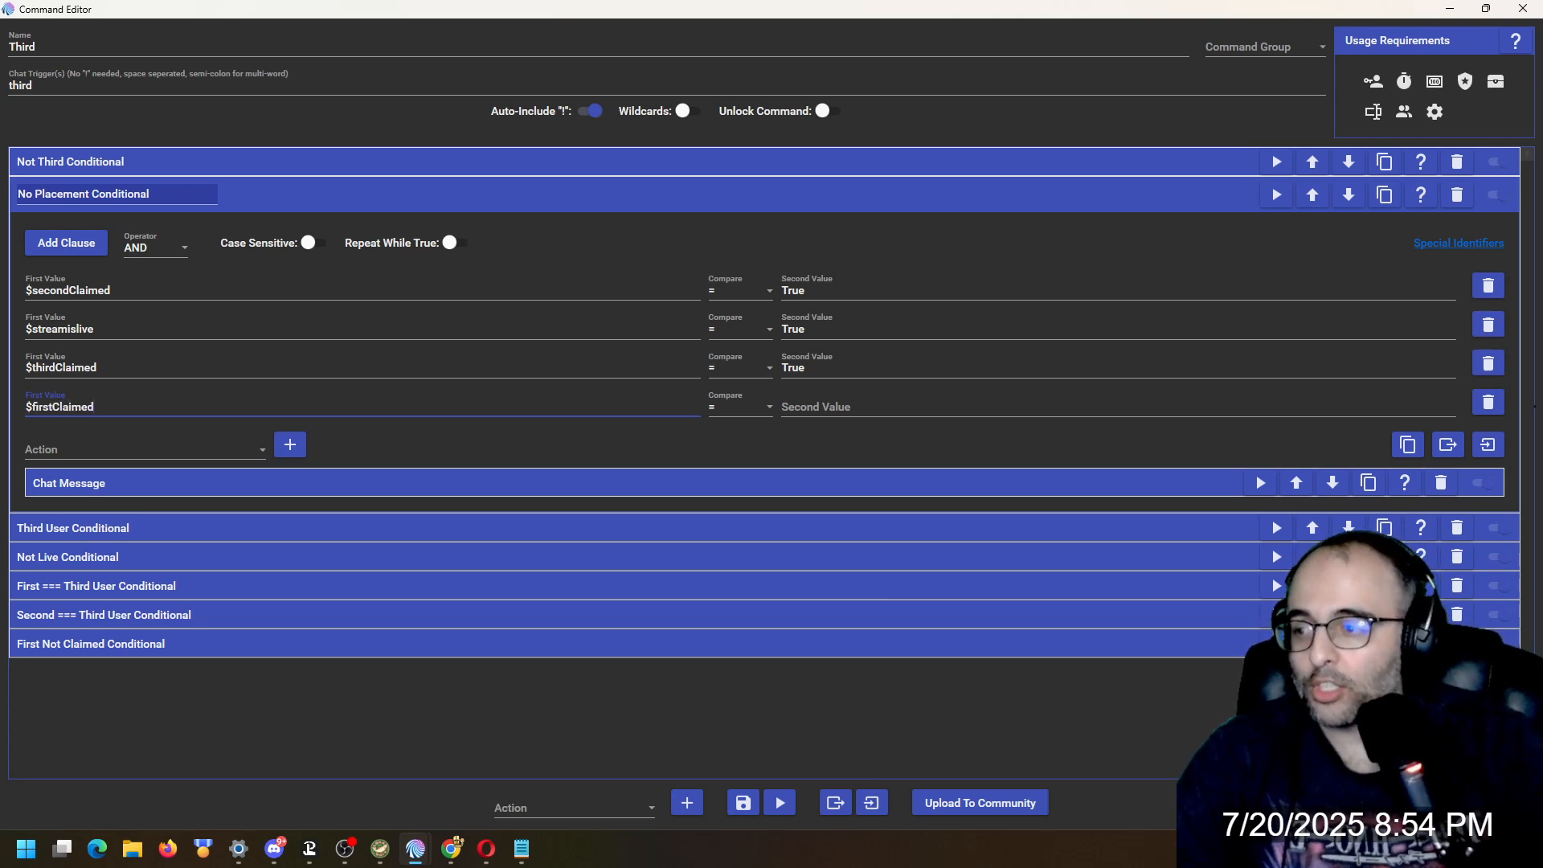
click(805, 406)
text(True)
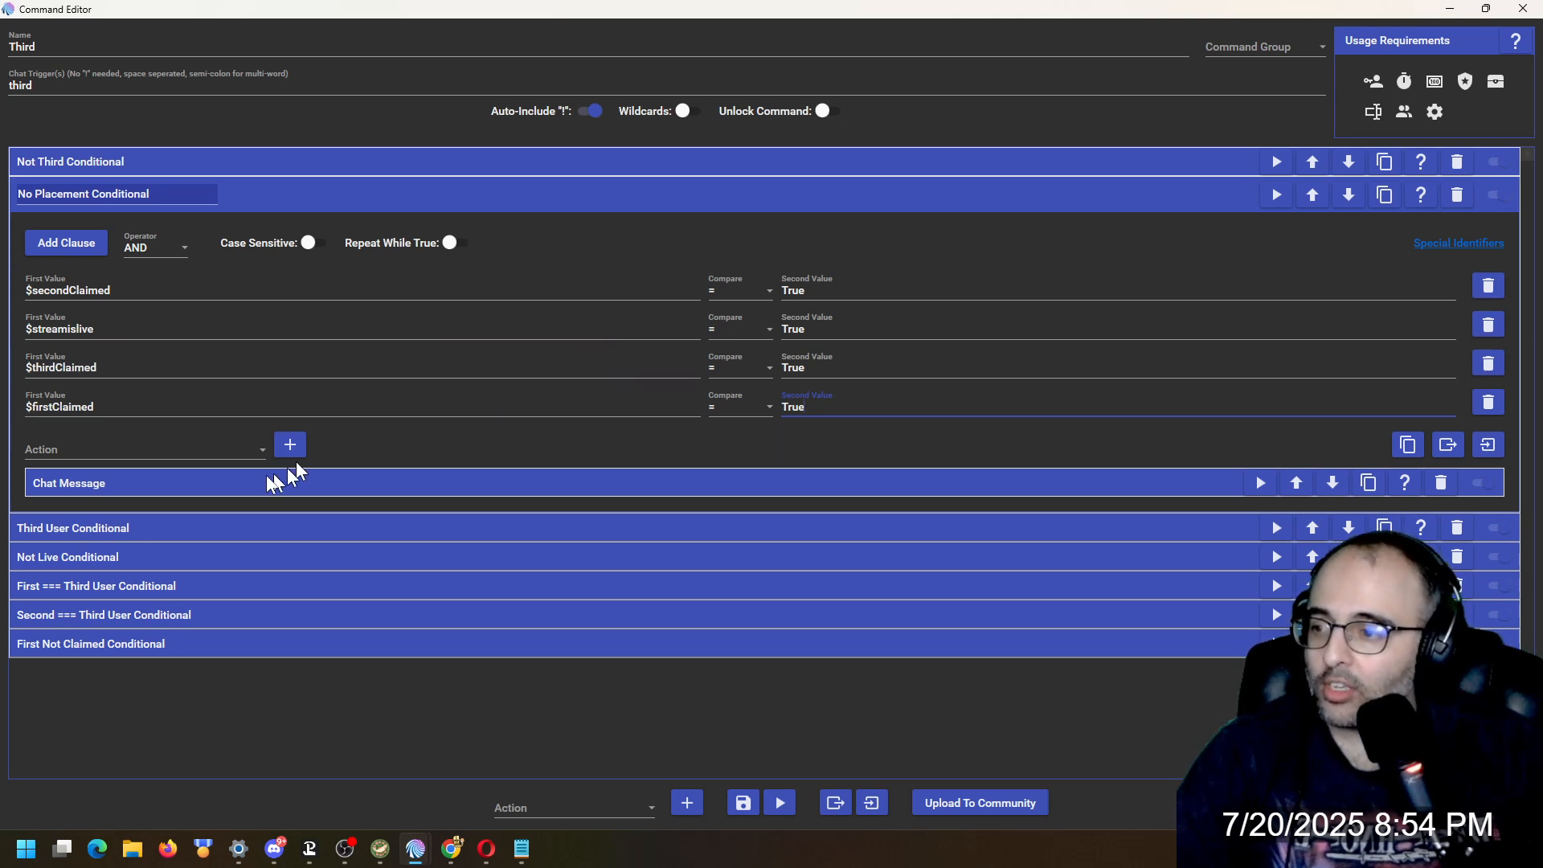
click(148, 485)
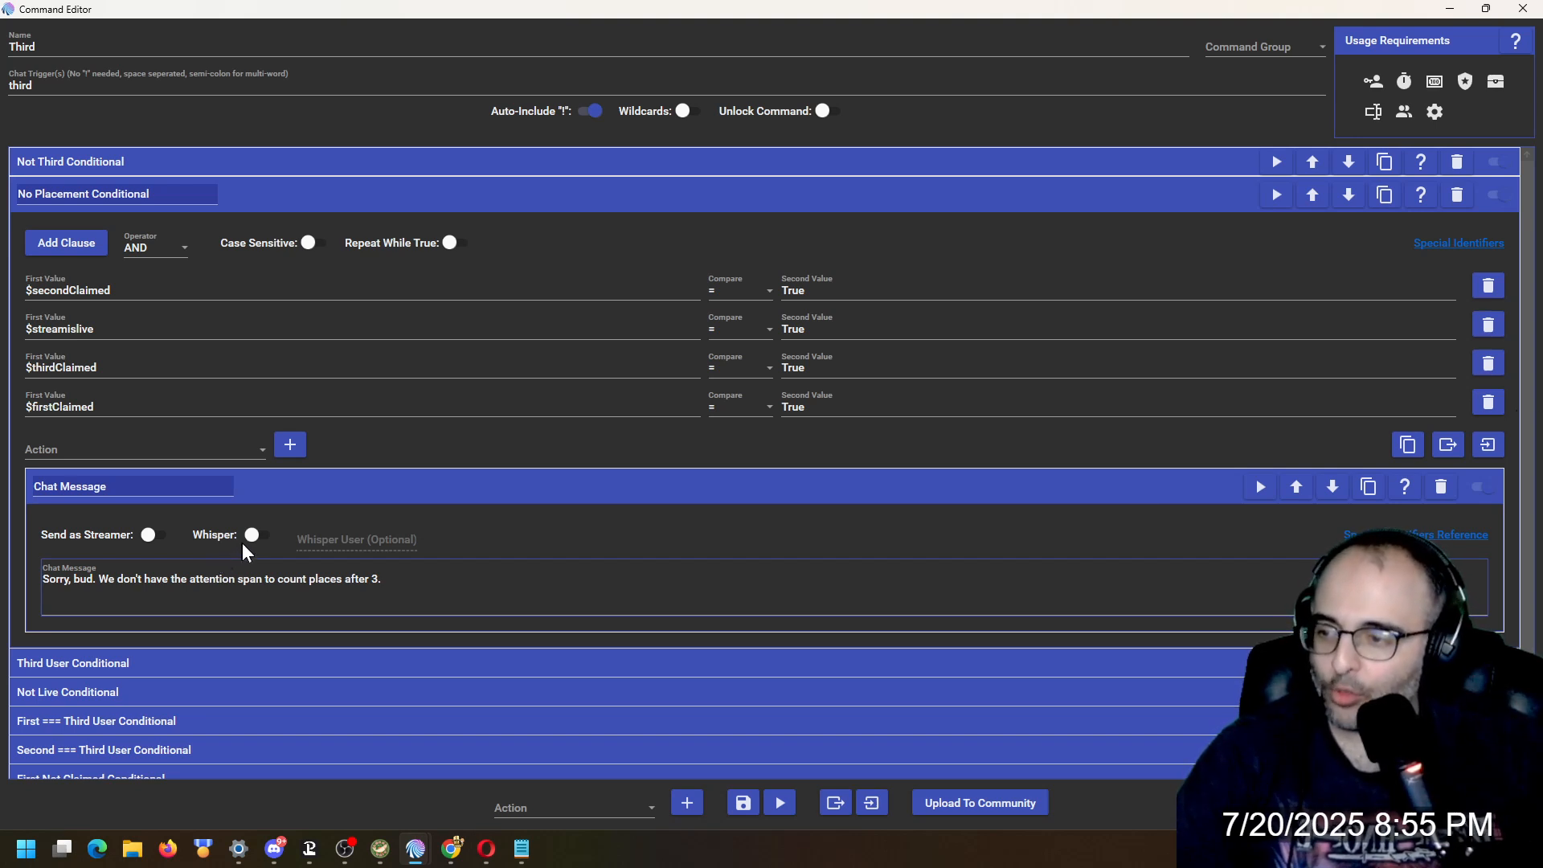
- Collapse the No Placement Conditional and review the clauses of the Third User Conditional, including the $secondUser comparison
click(322, 492)
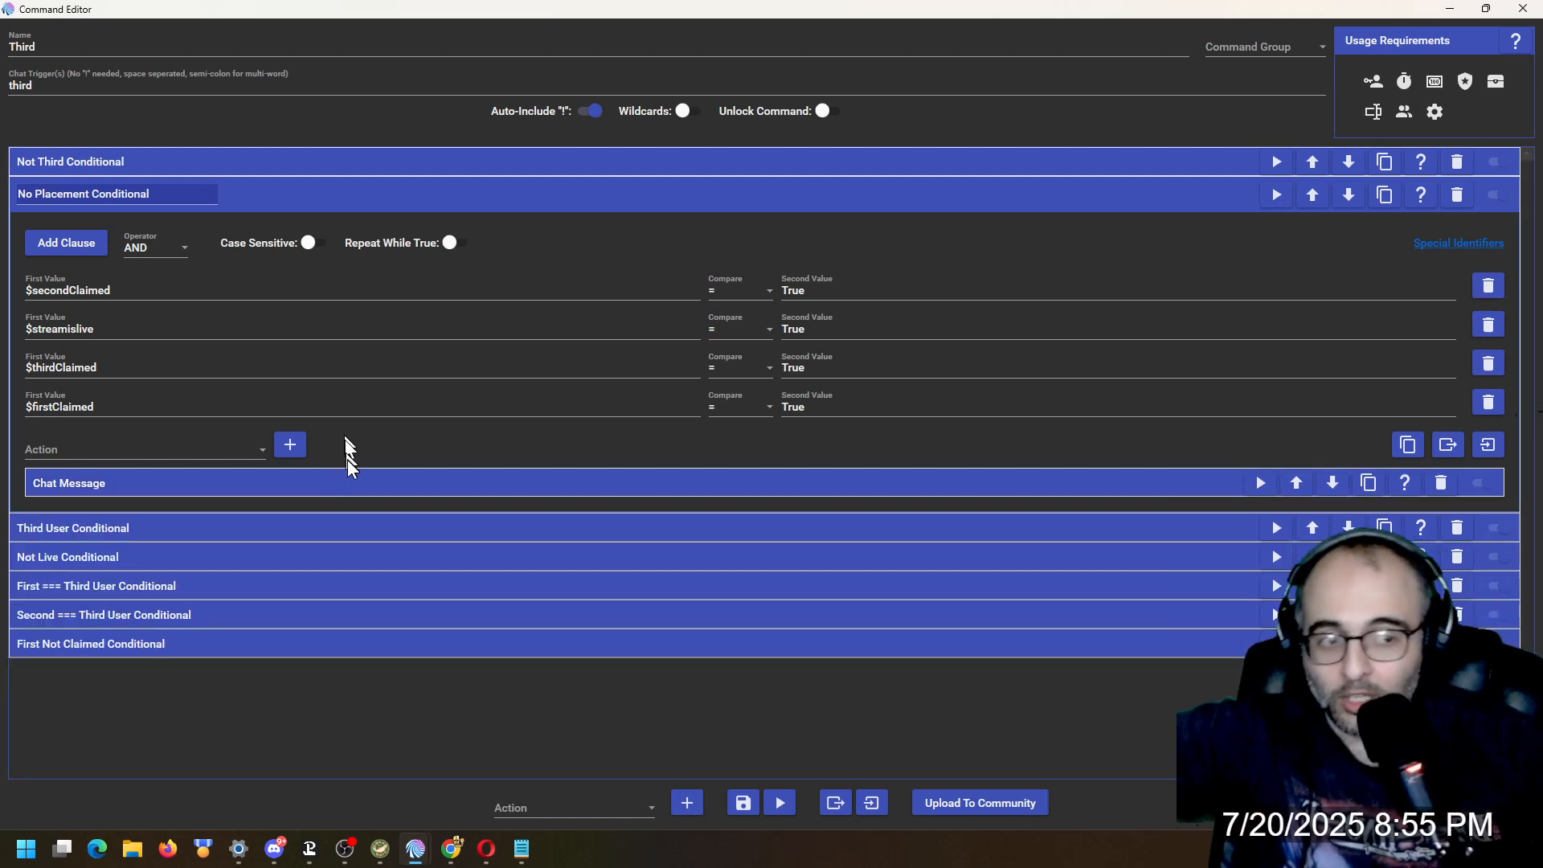
click(354, 199)
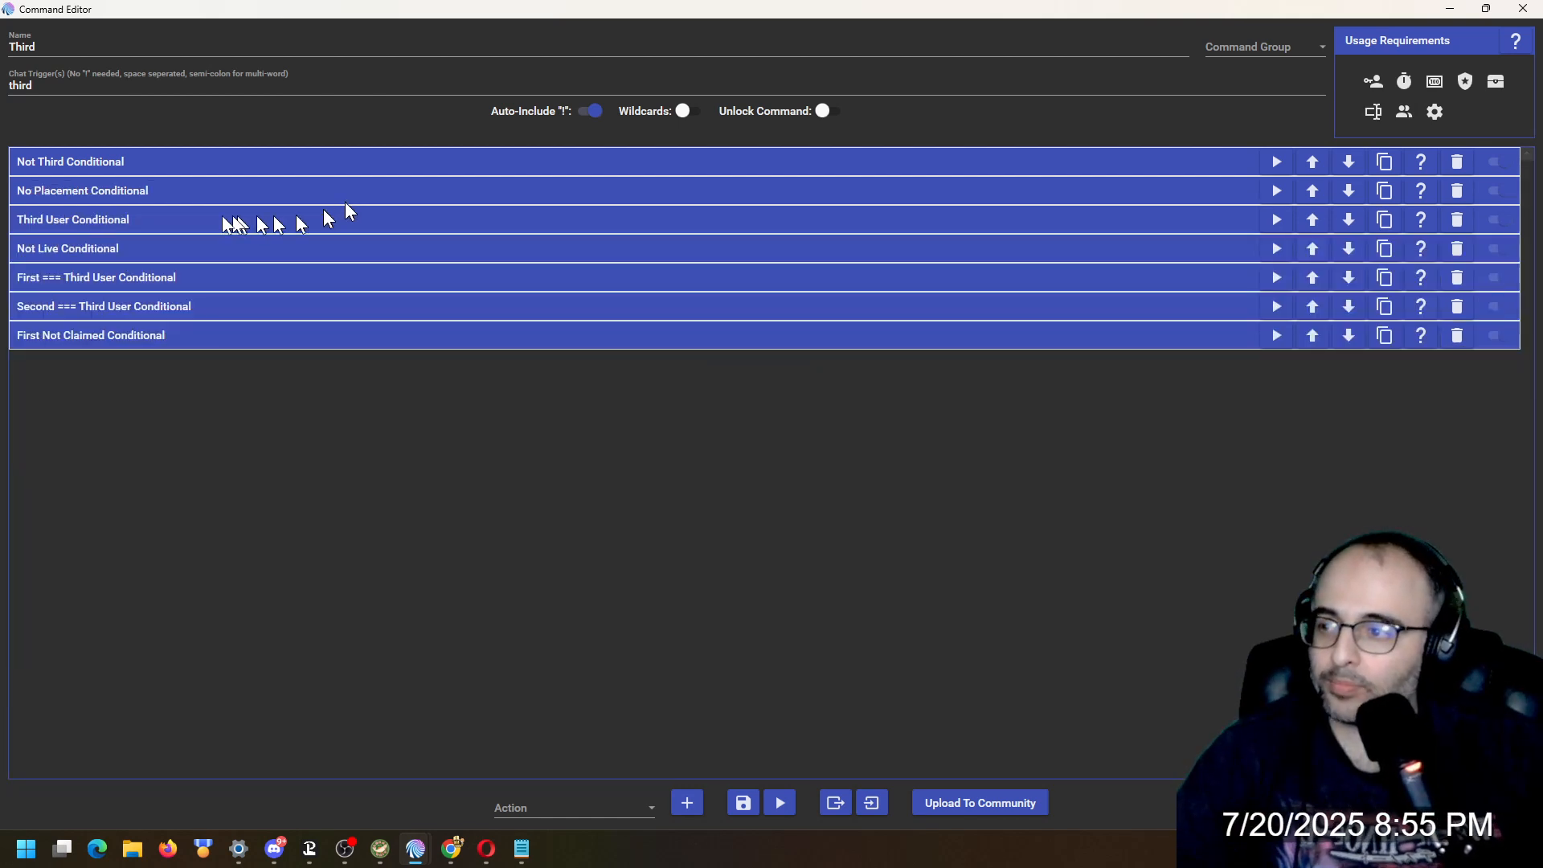
click(162, 224)
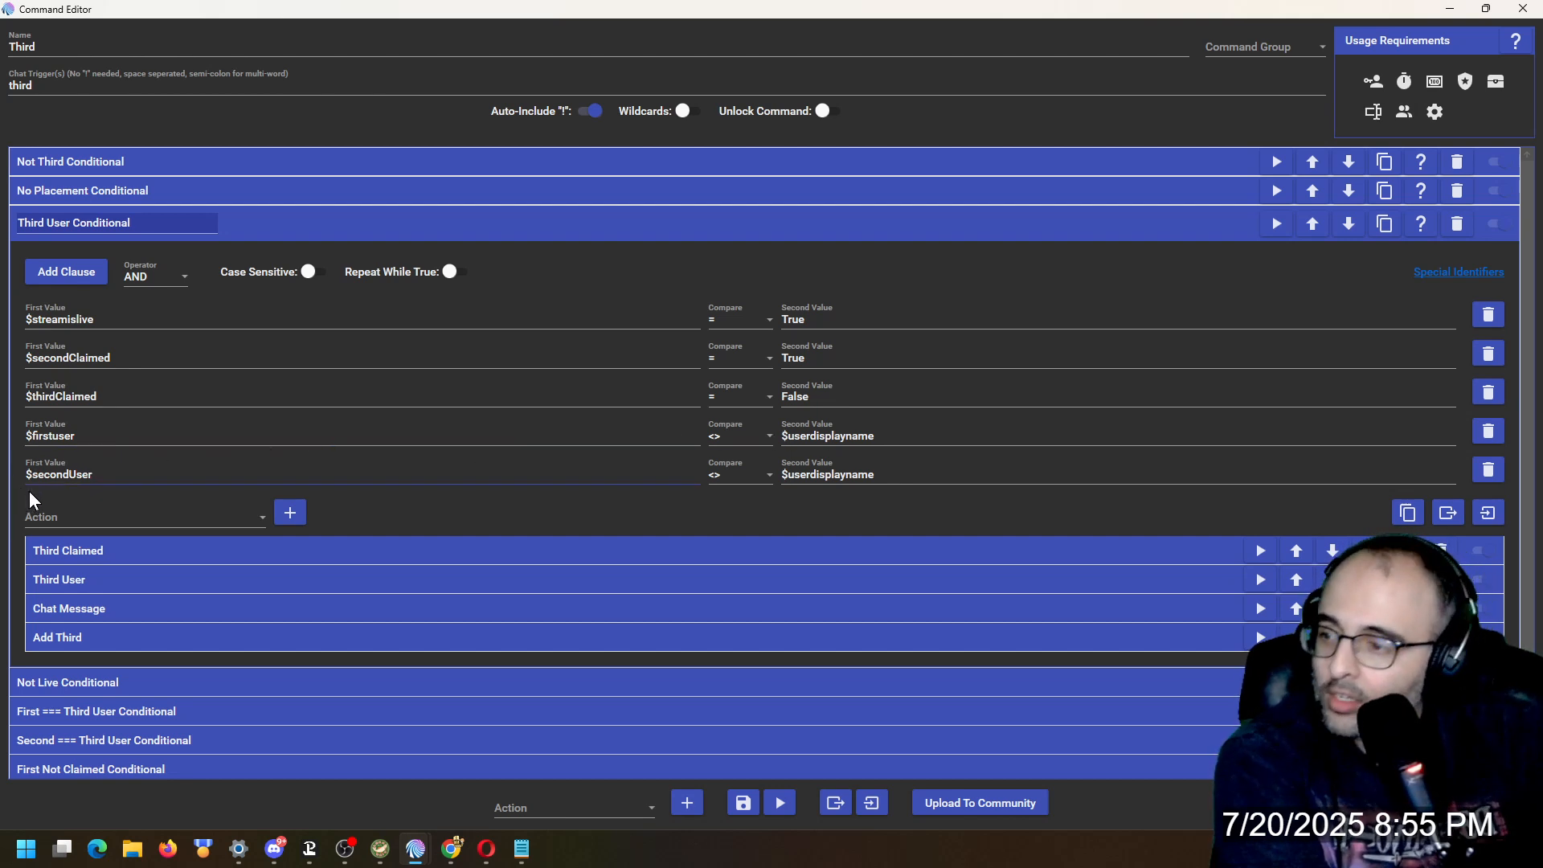
drag(23, 475, 95, 476)
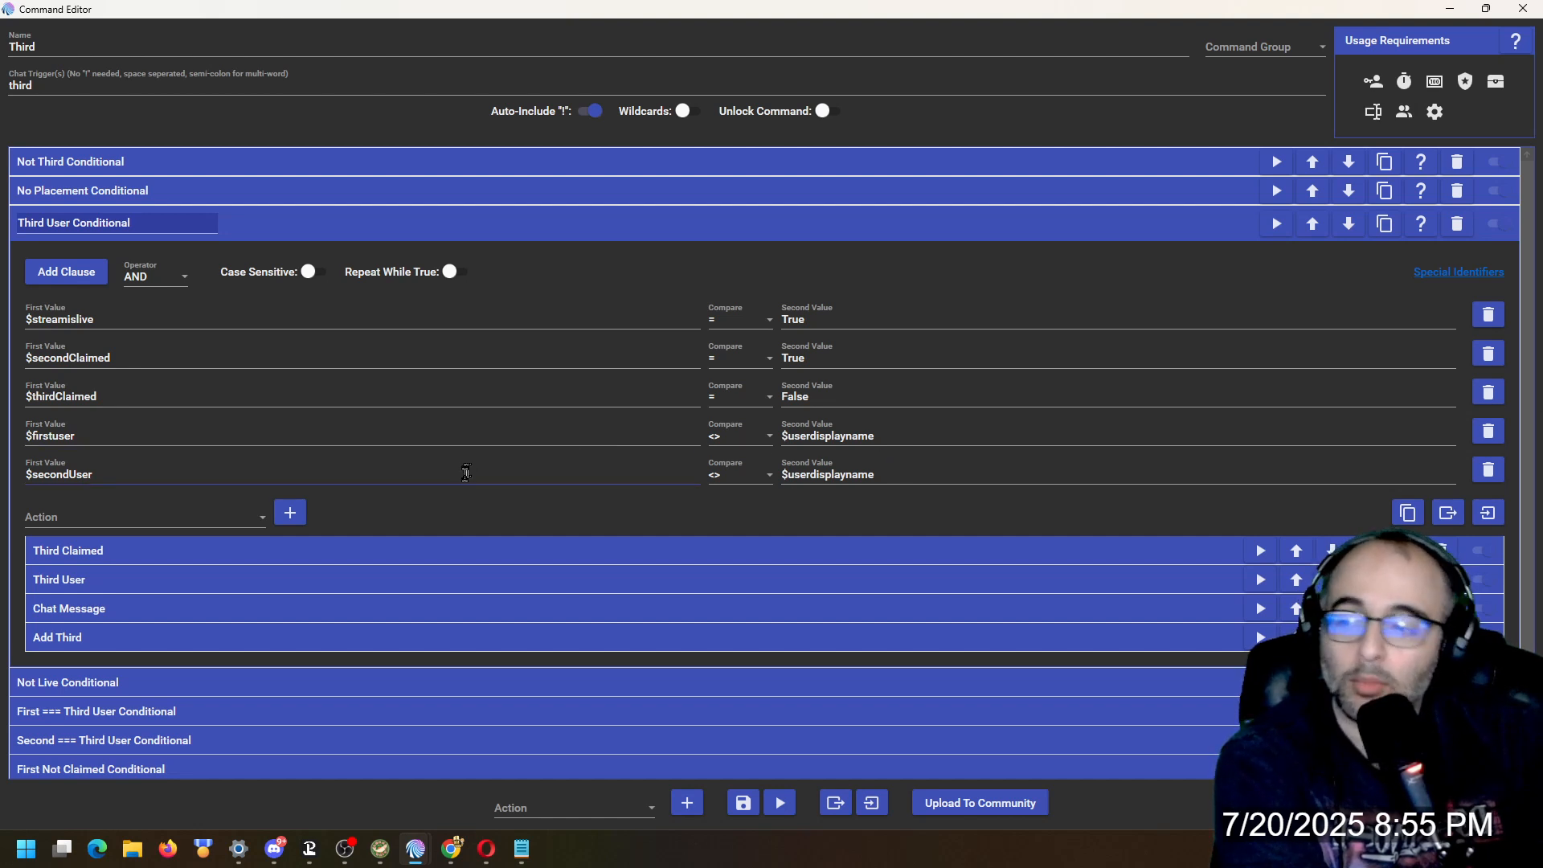
- Review the Third Claimed and Third User special identifier actions in the Third User Conditional, checking each name, value and global setting
click(142, 550)
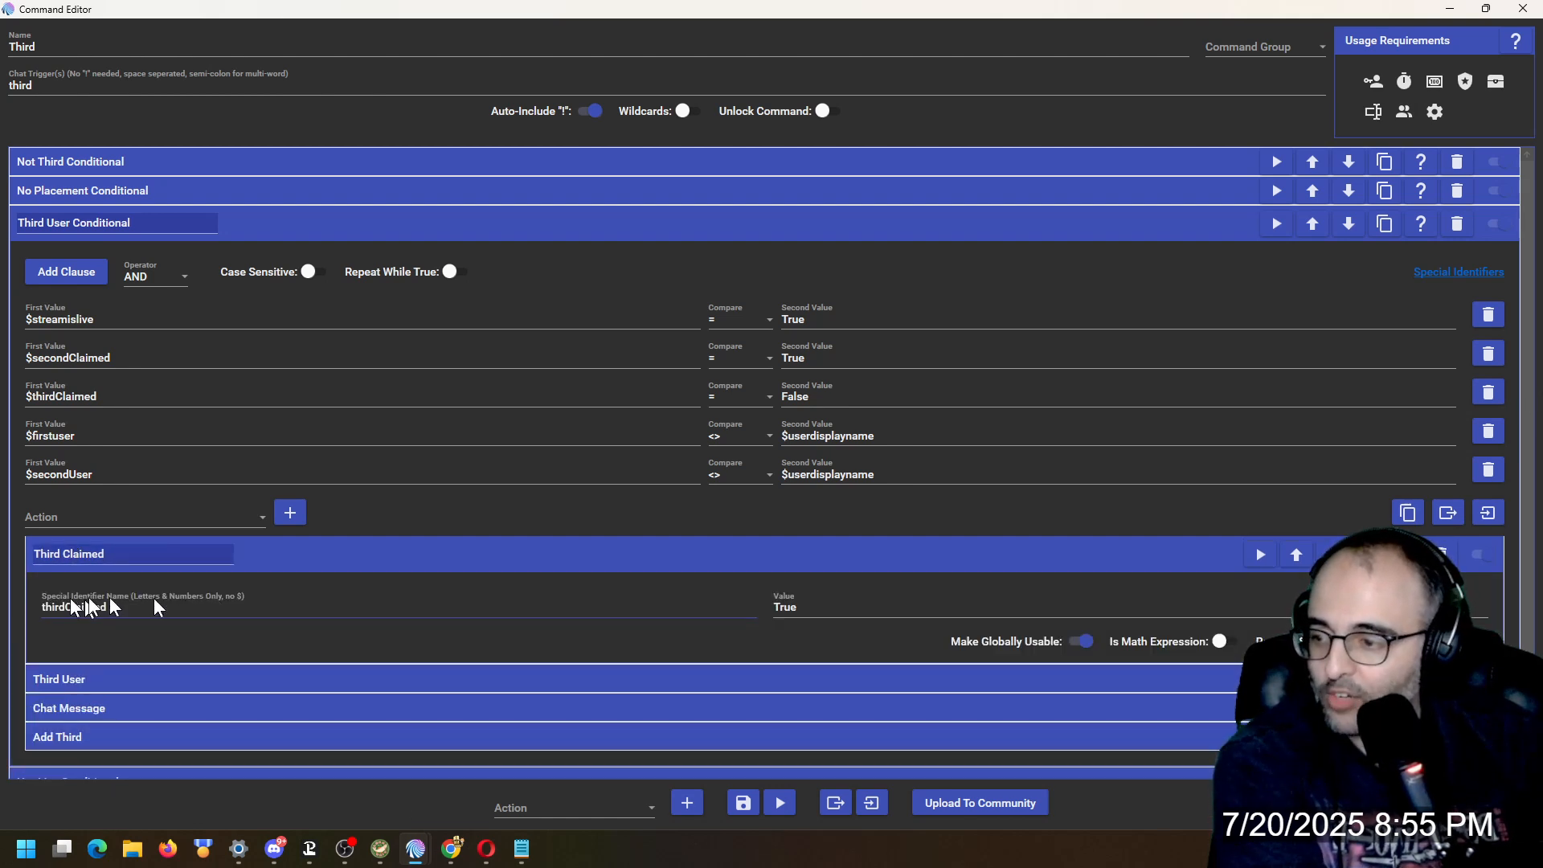
click(205, 517)
scroll(152, 372, down, 5)
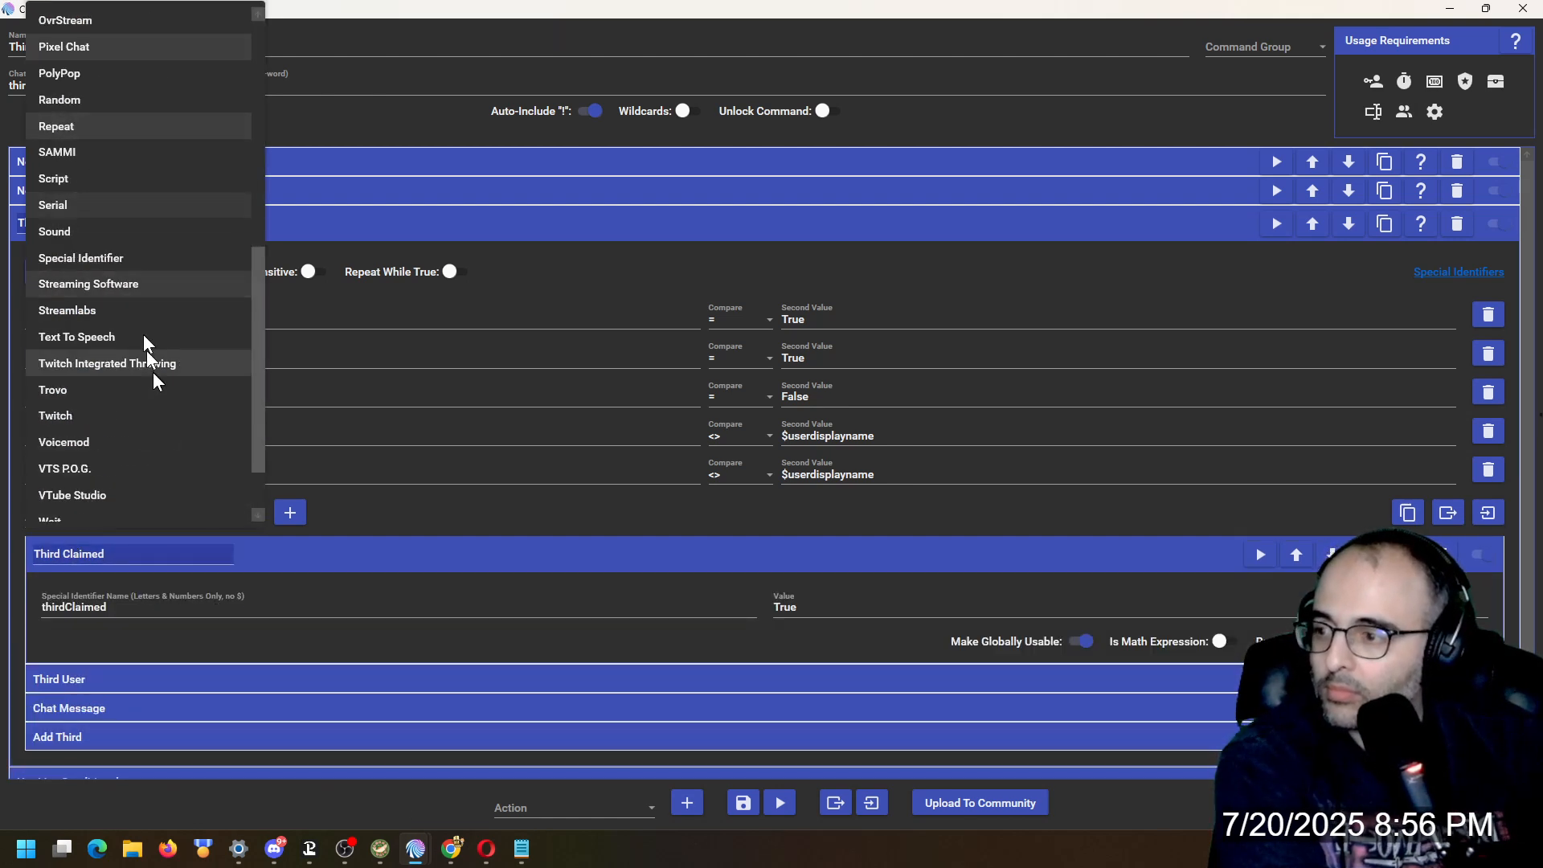
click(337, 431)
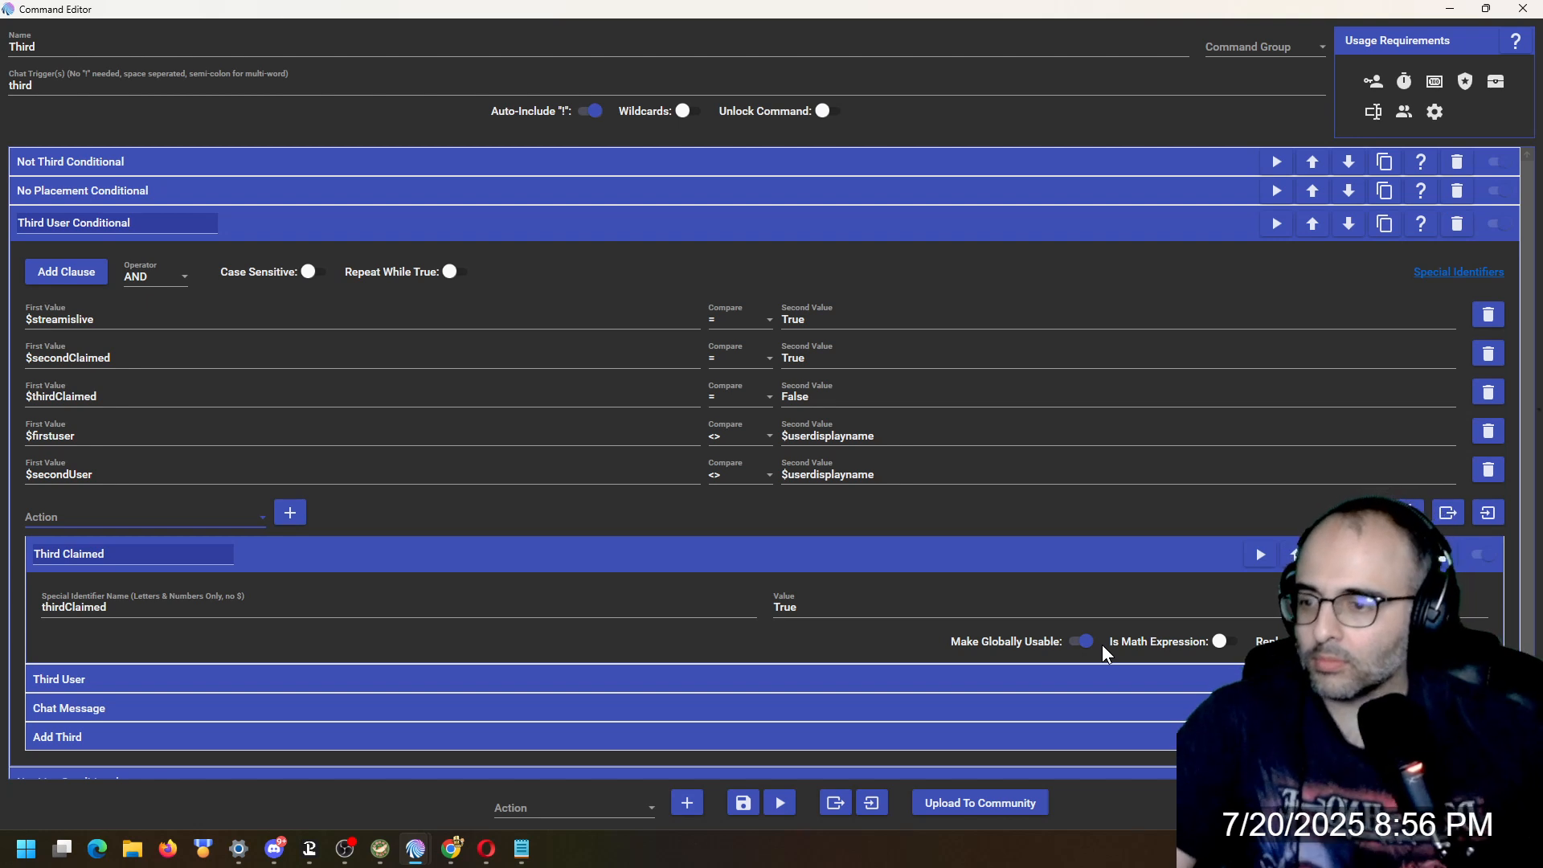
click(888, 554)
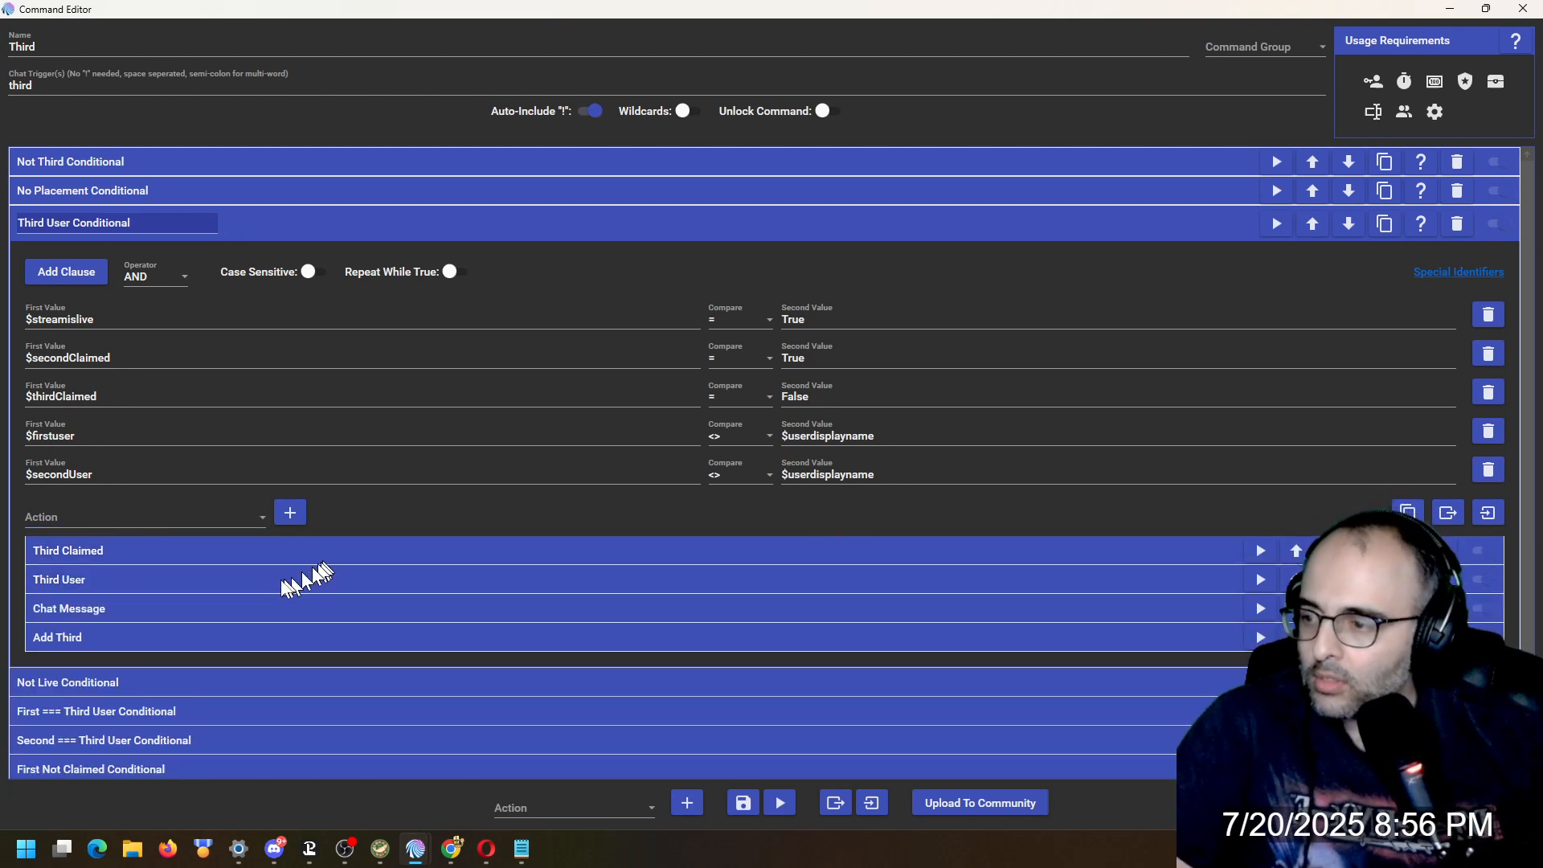
click(233, 576)
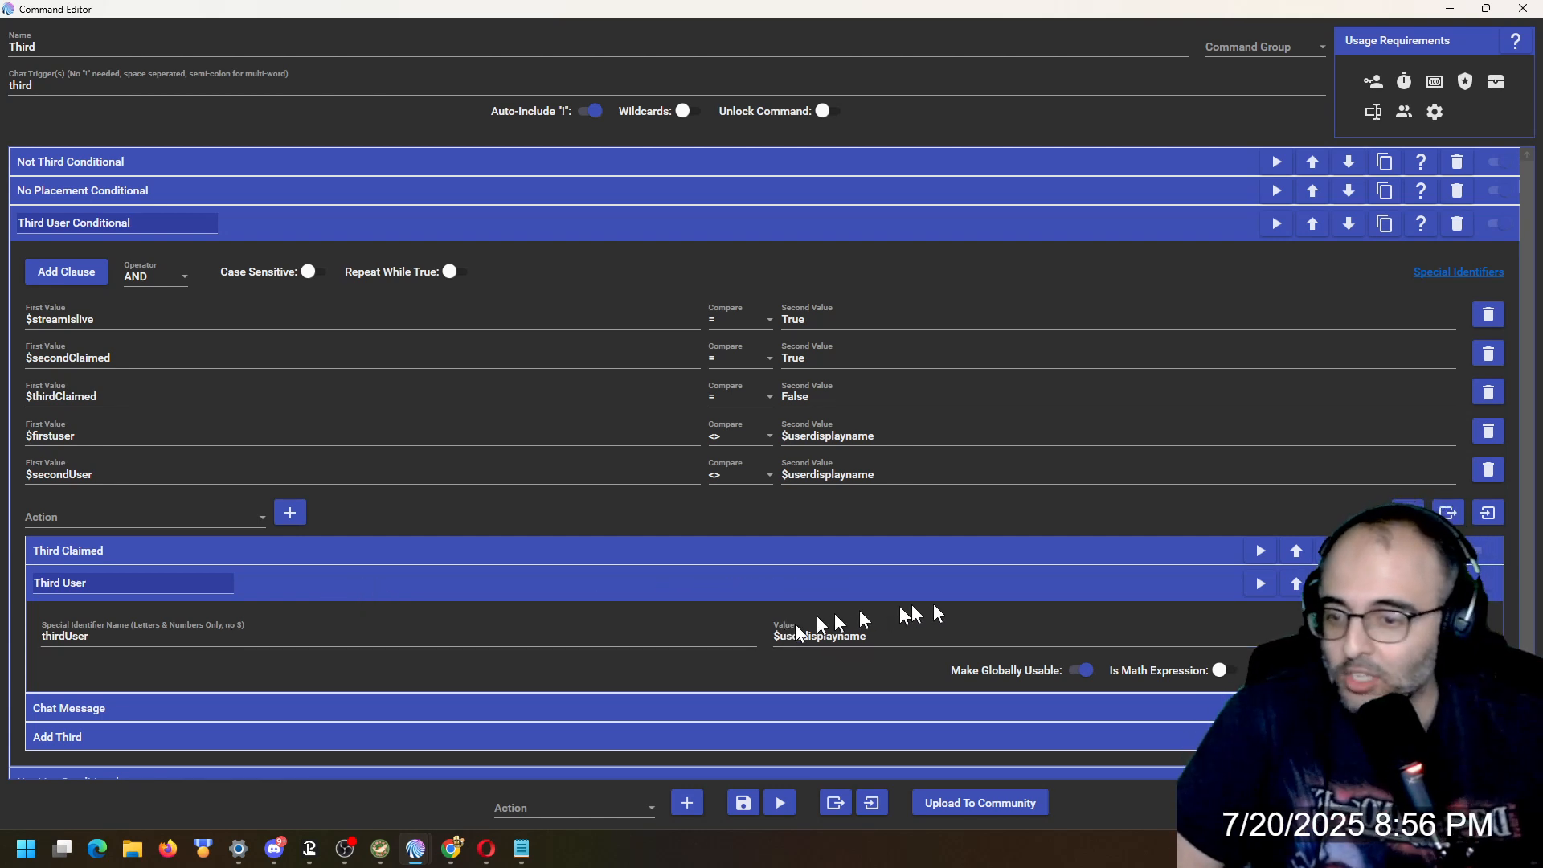
click(447, 581)
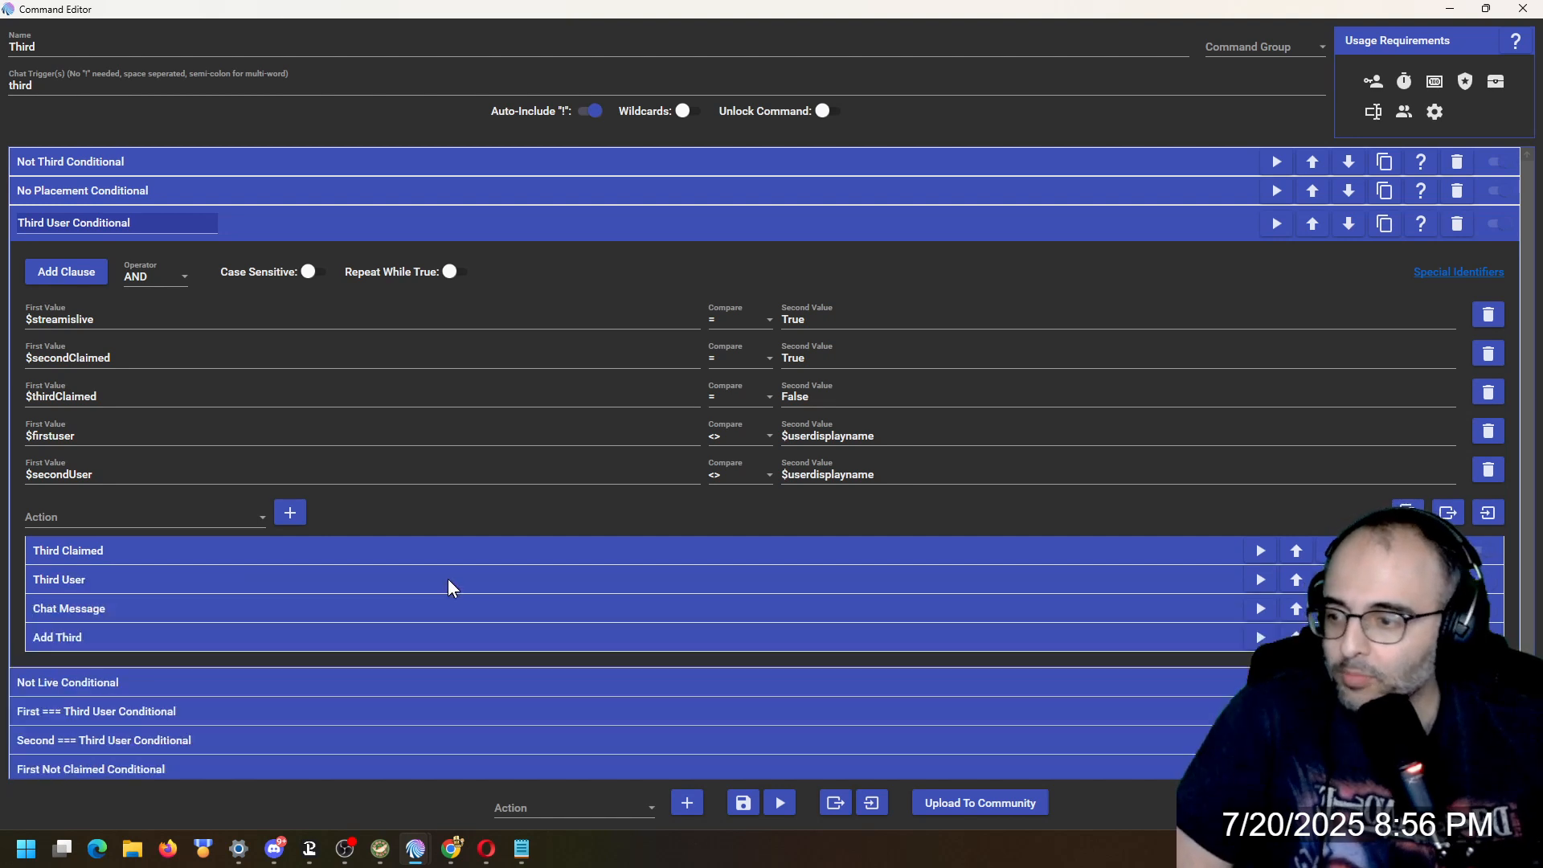
- Review the Third User Conditional's chat message and the Add Third action's command and arguments, and collapse the conditional
click(130, 616)
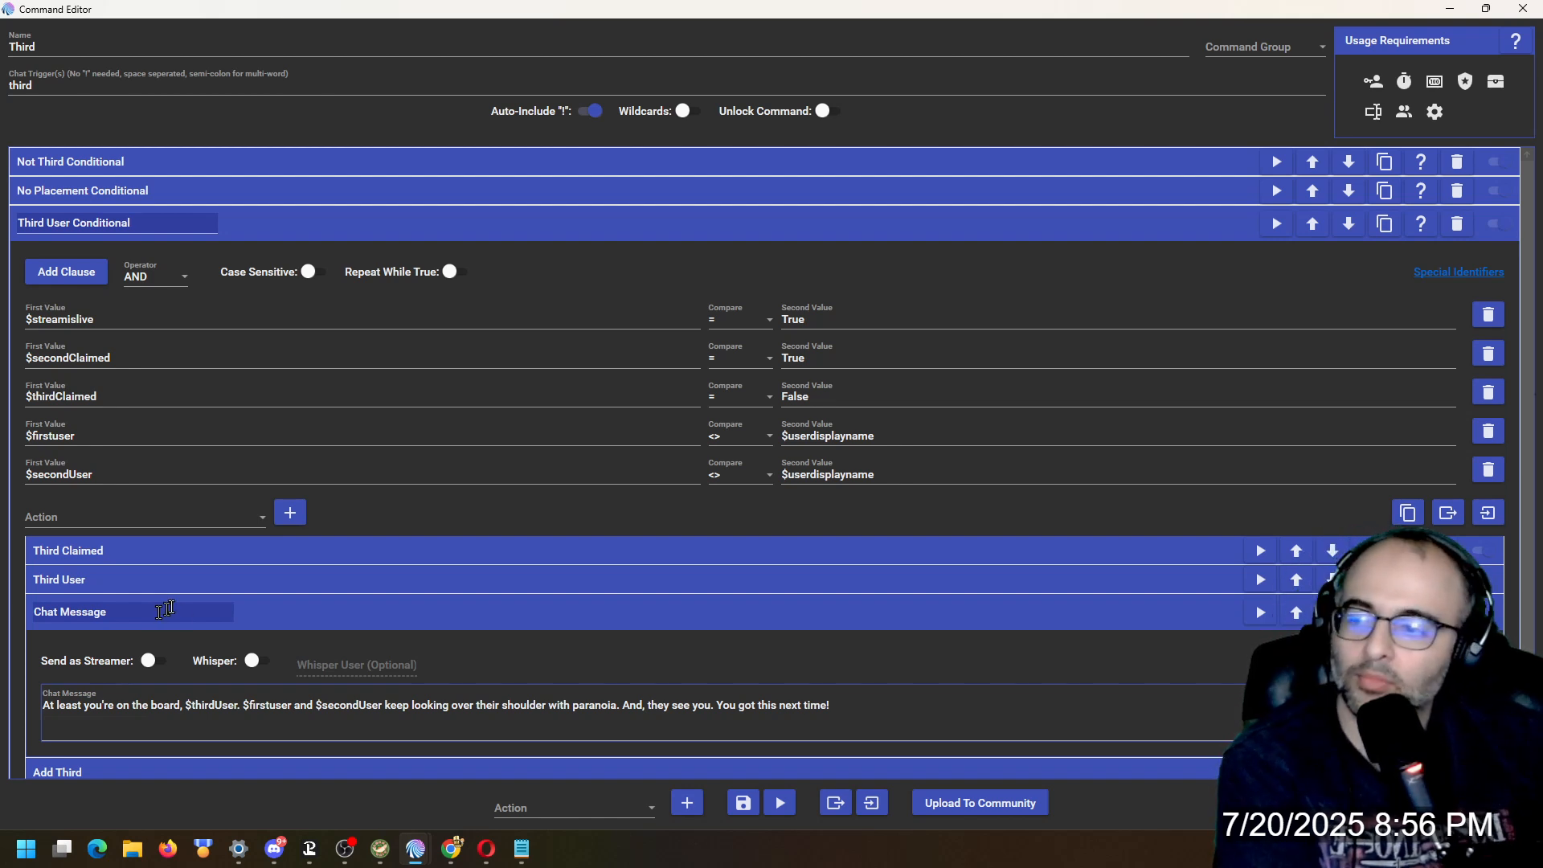
click(281, 616)
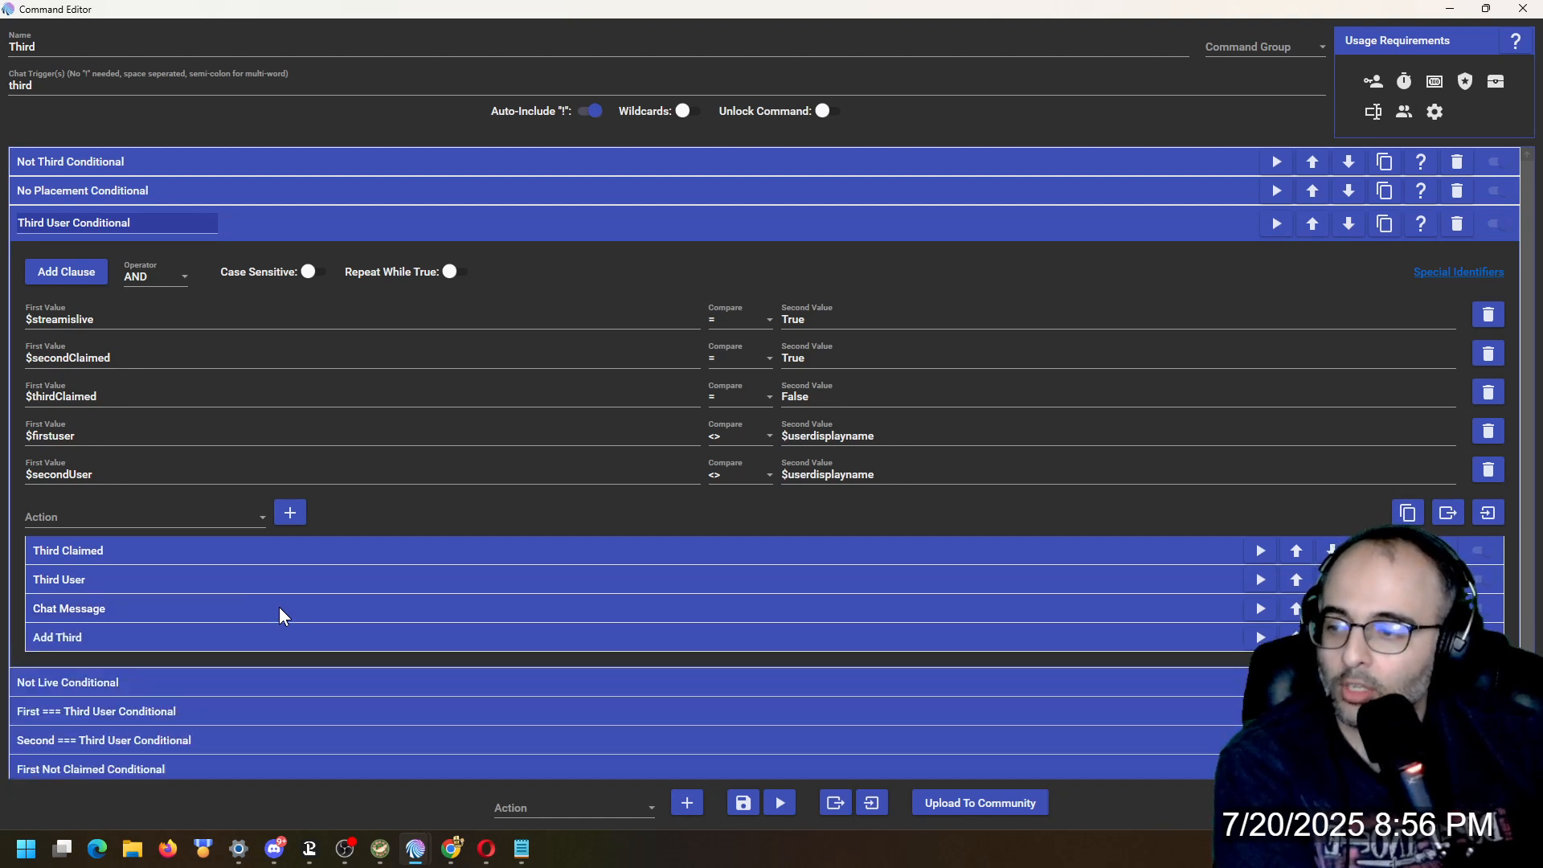
click(113, 638)
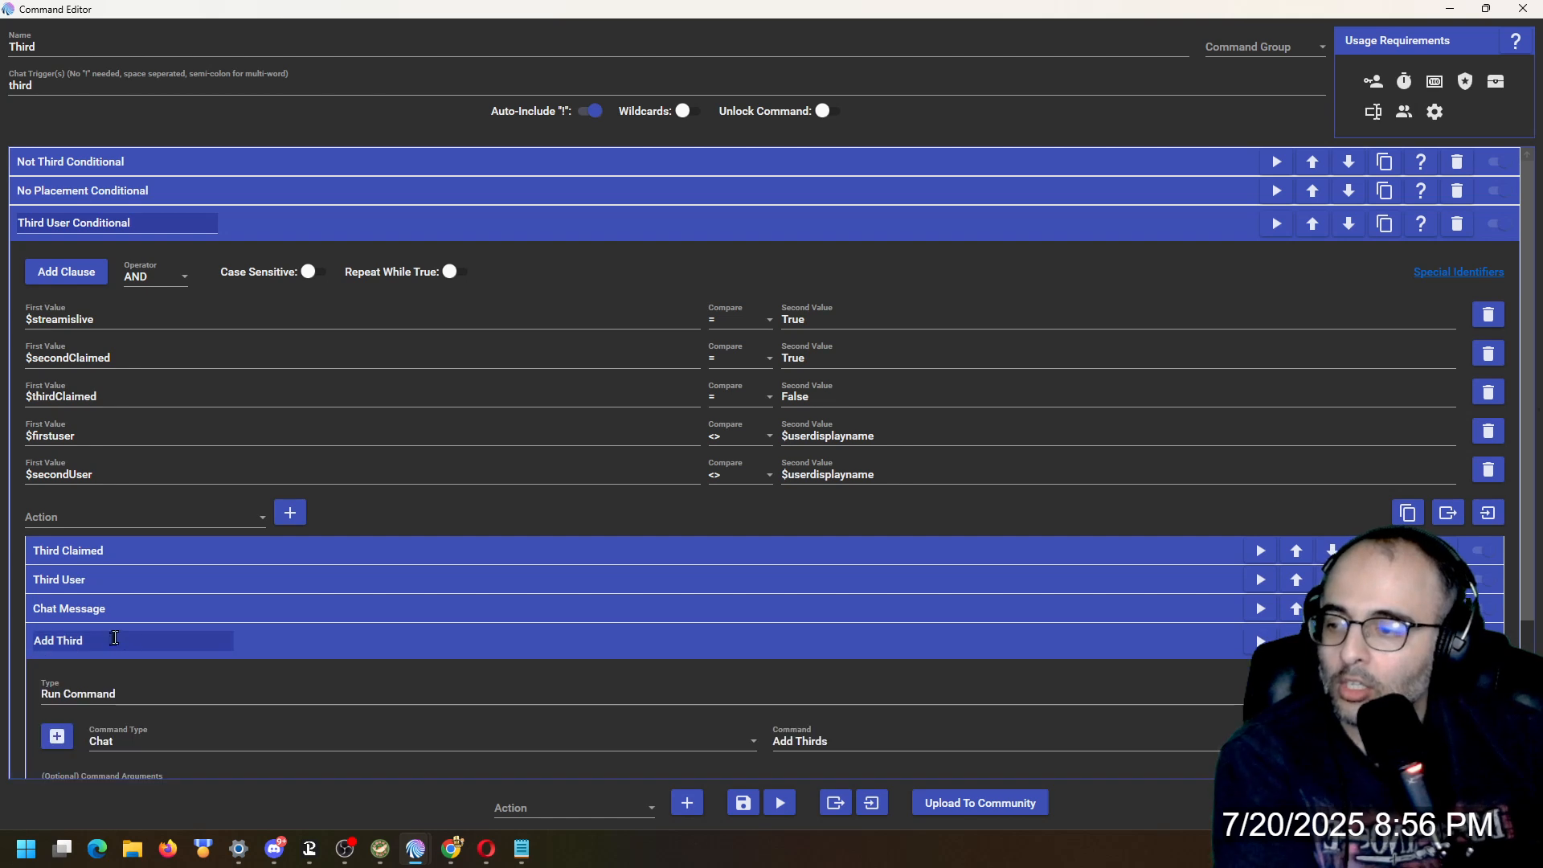
scroll(250, 633, down, 2)
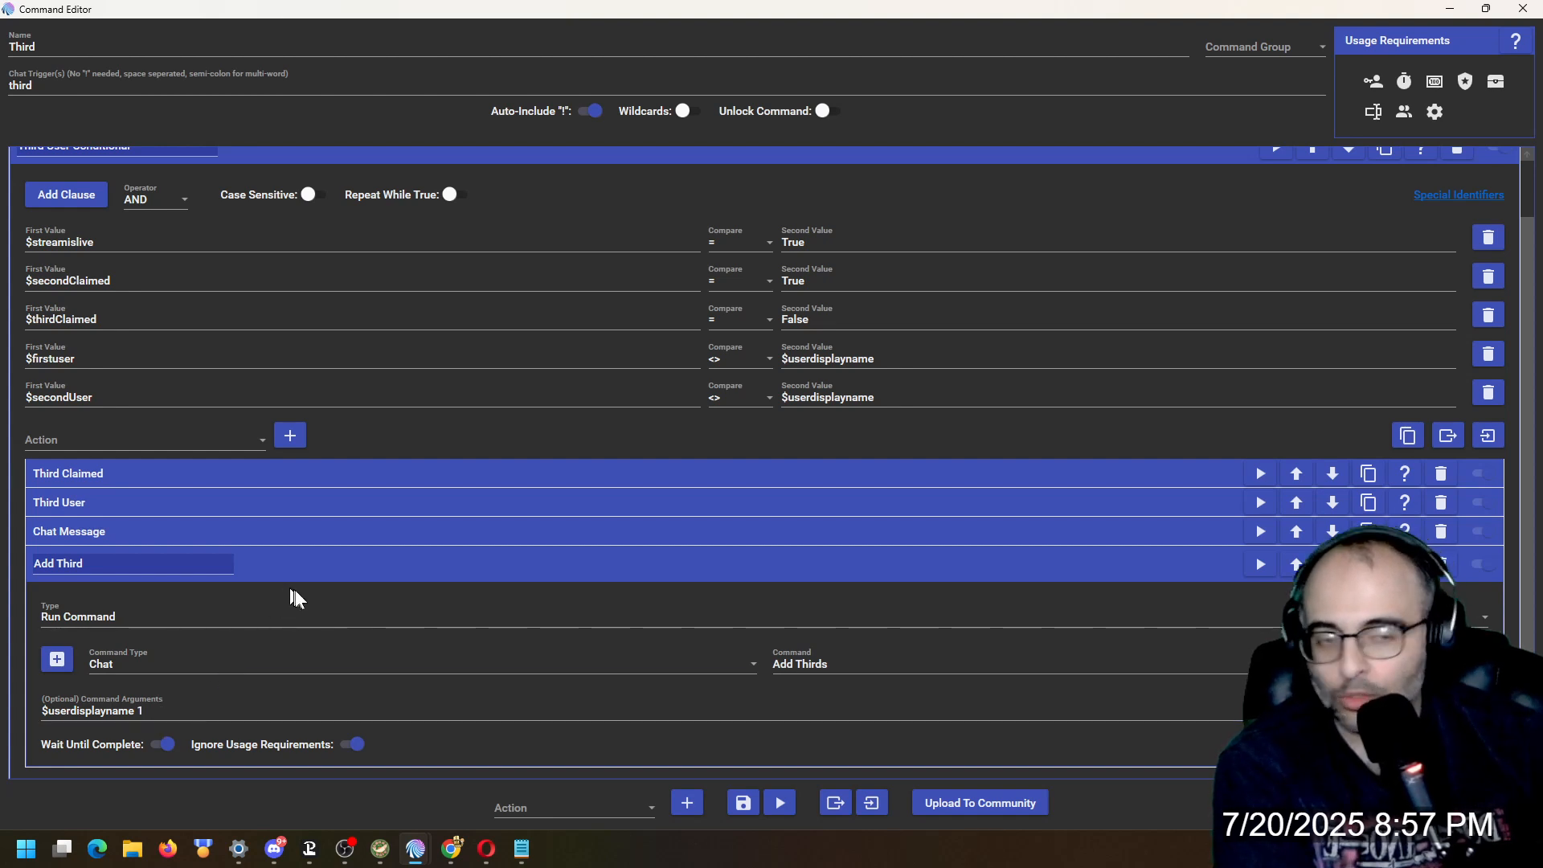
click(308, 567)
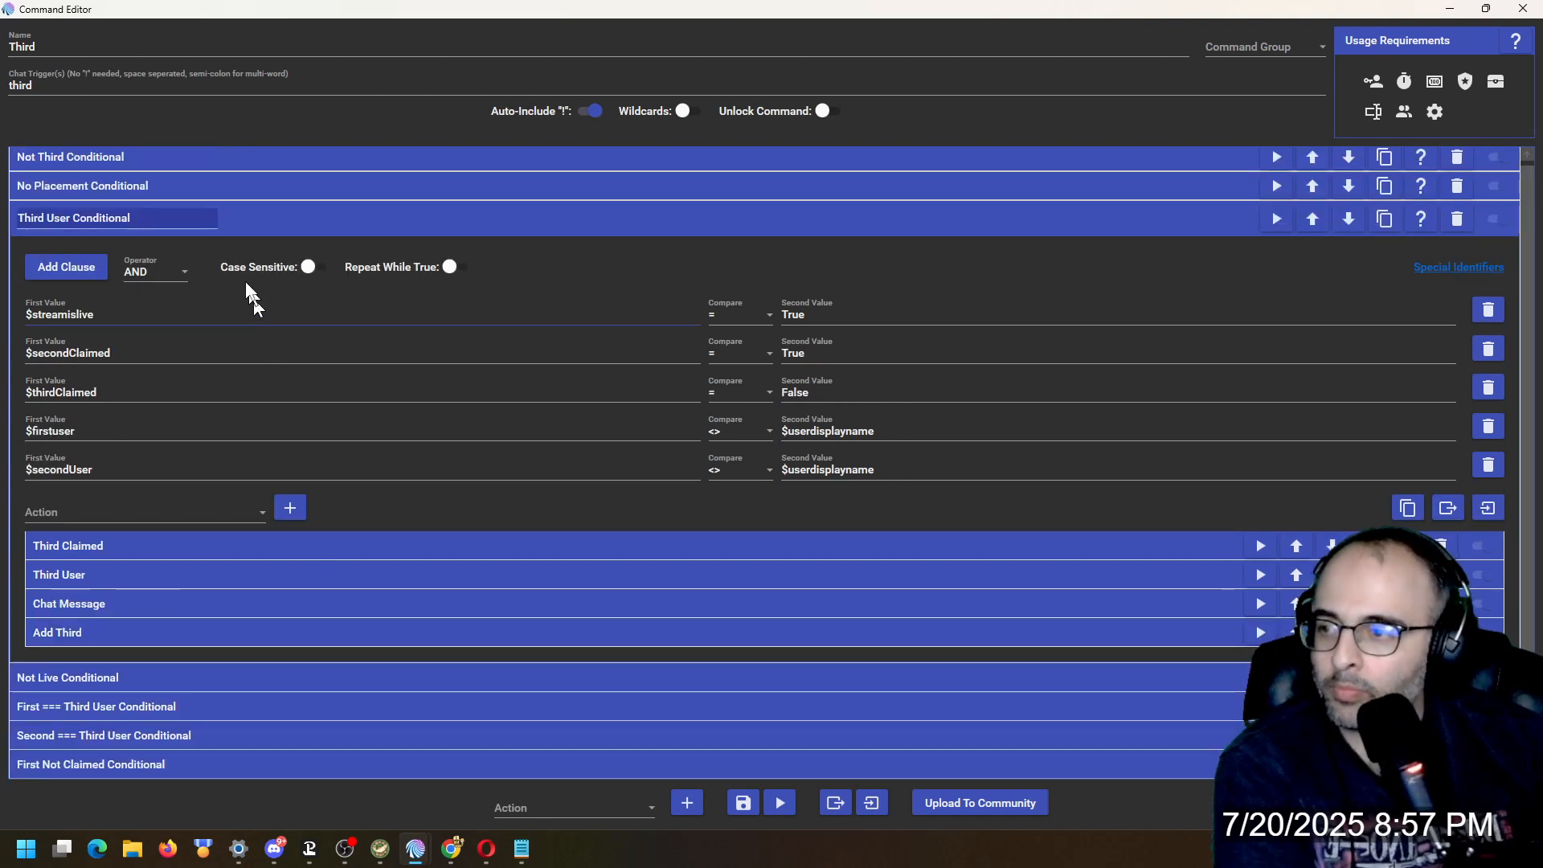
click(244, 223)
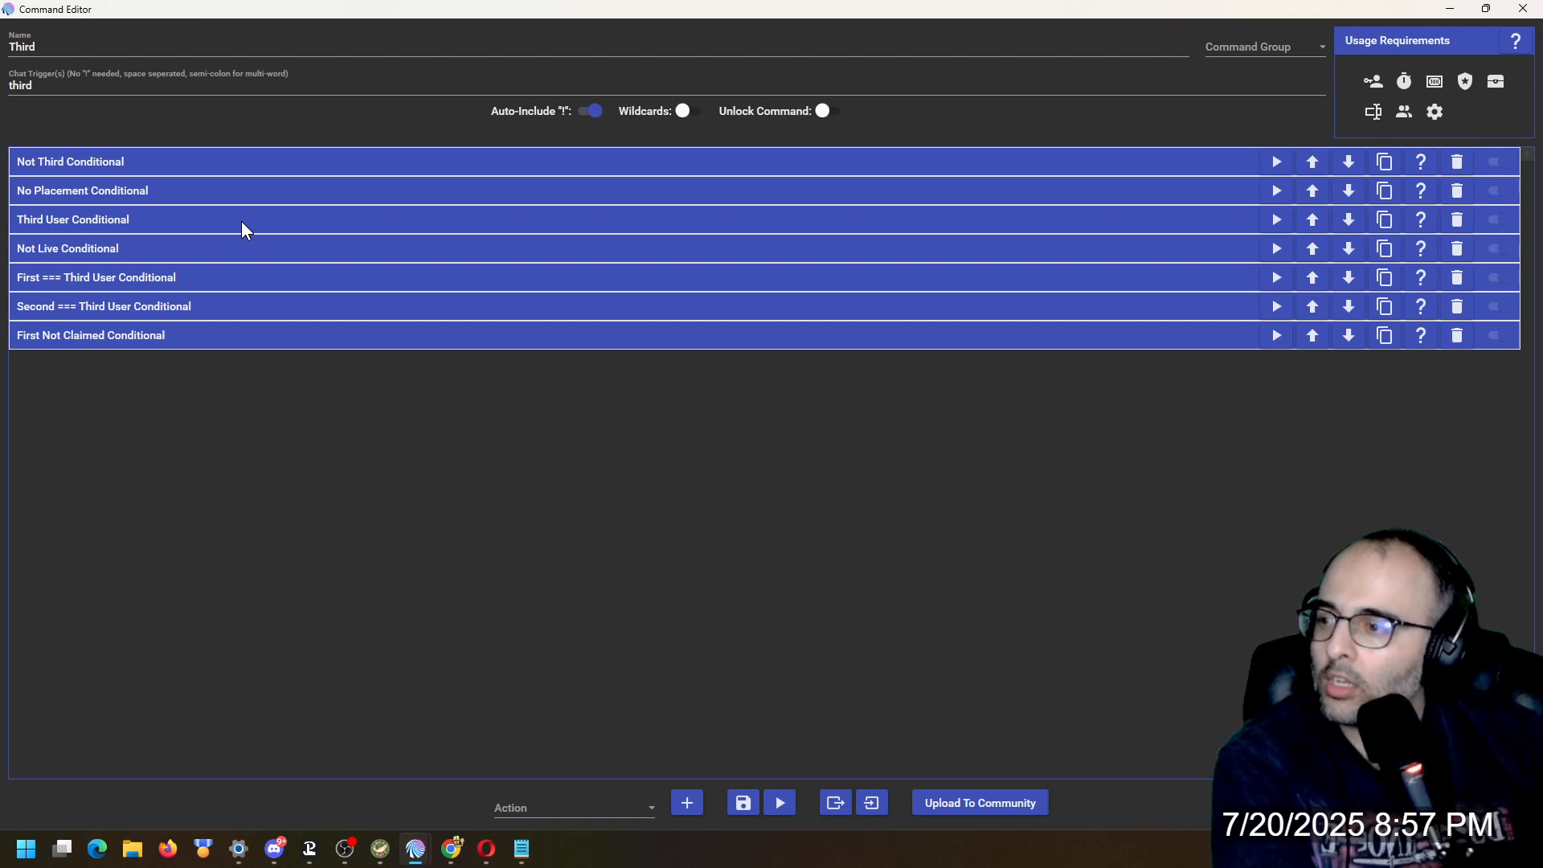
- Review the $streamislive clause and chat message of the Not Live Conditional, and collapse it
click(197, 248)
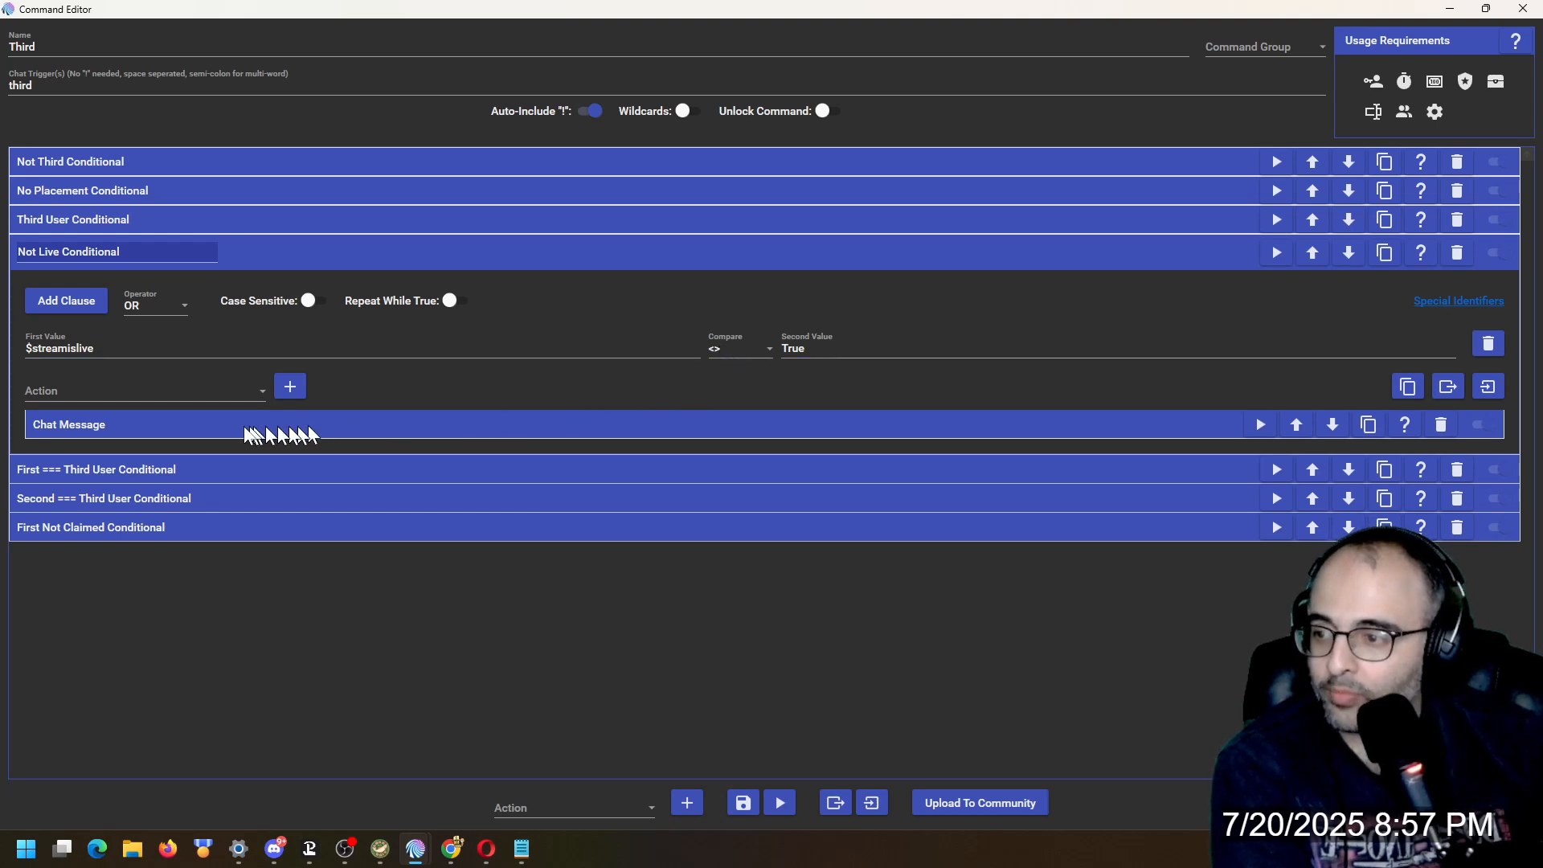
click(134, 400)
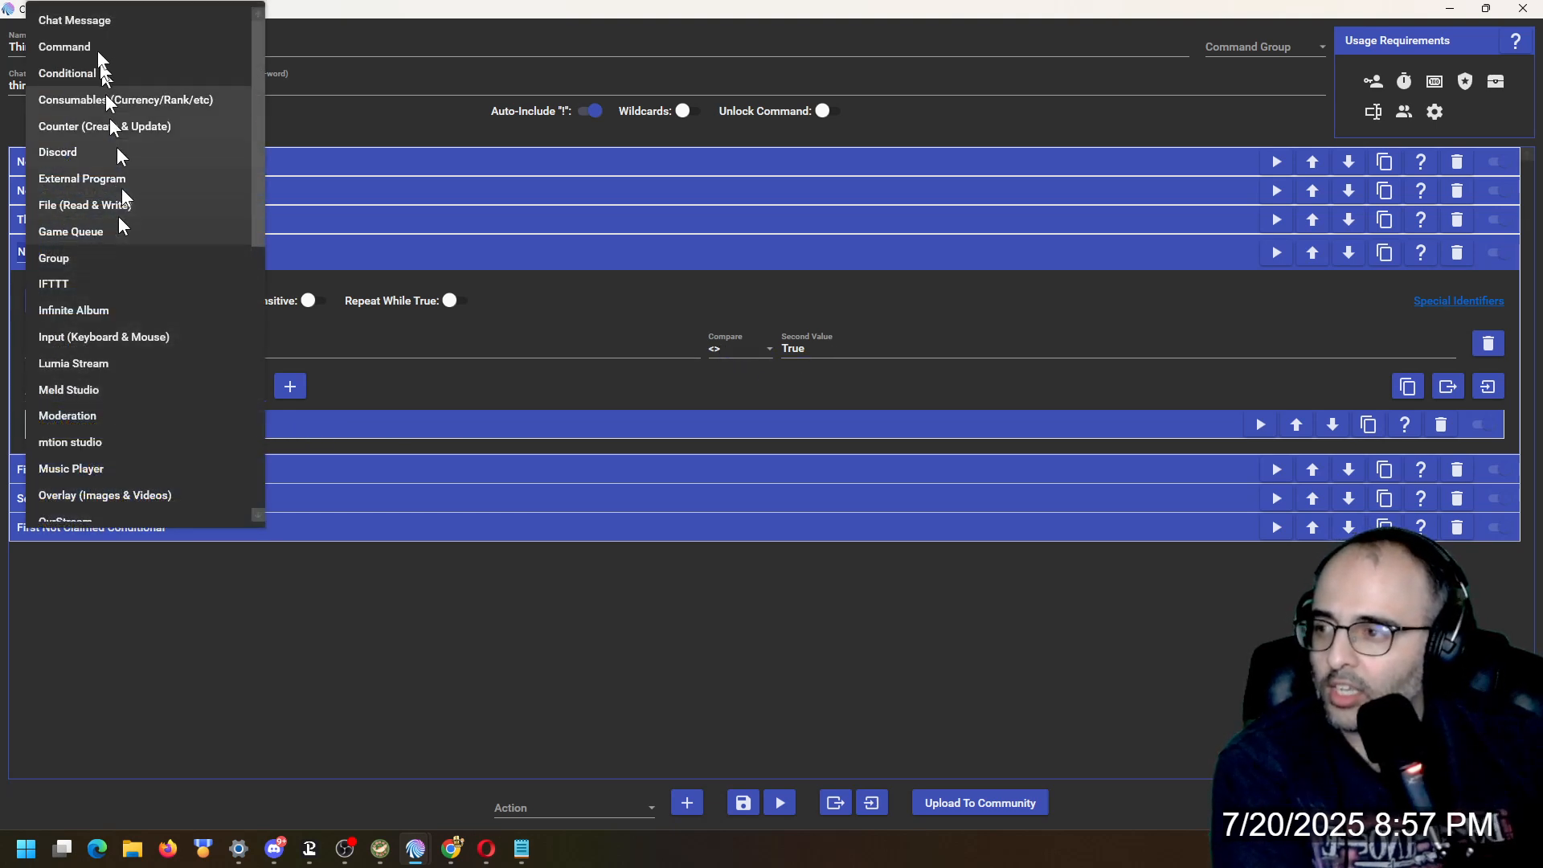
click(387, 406)
click(386, 428)
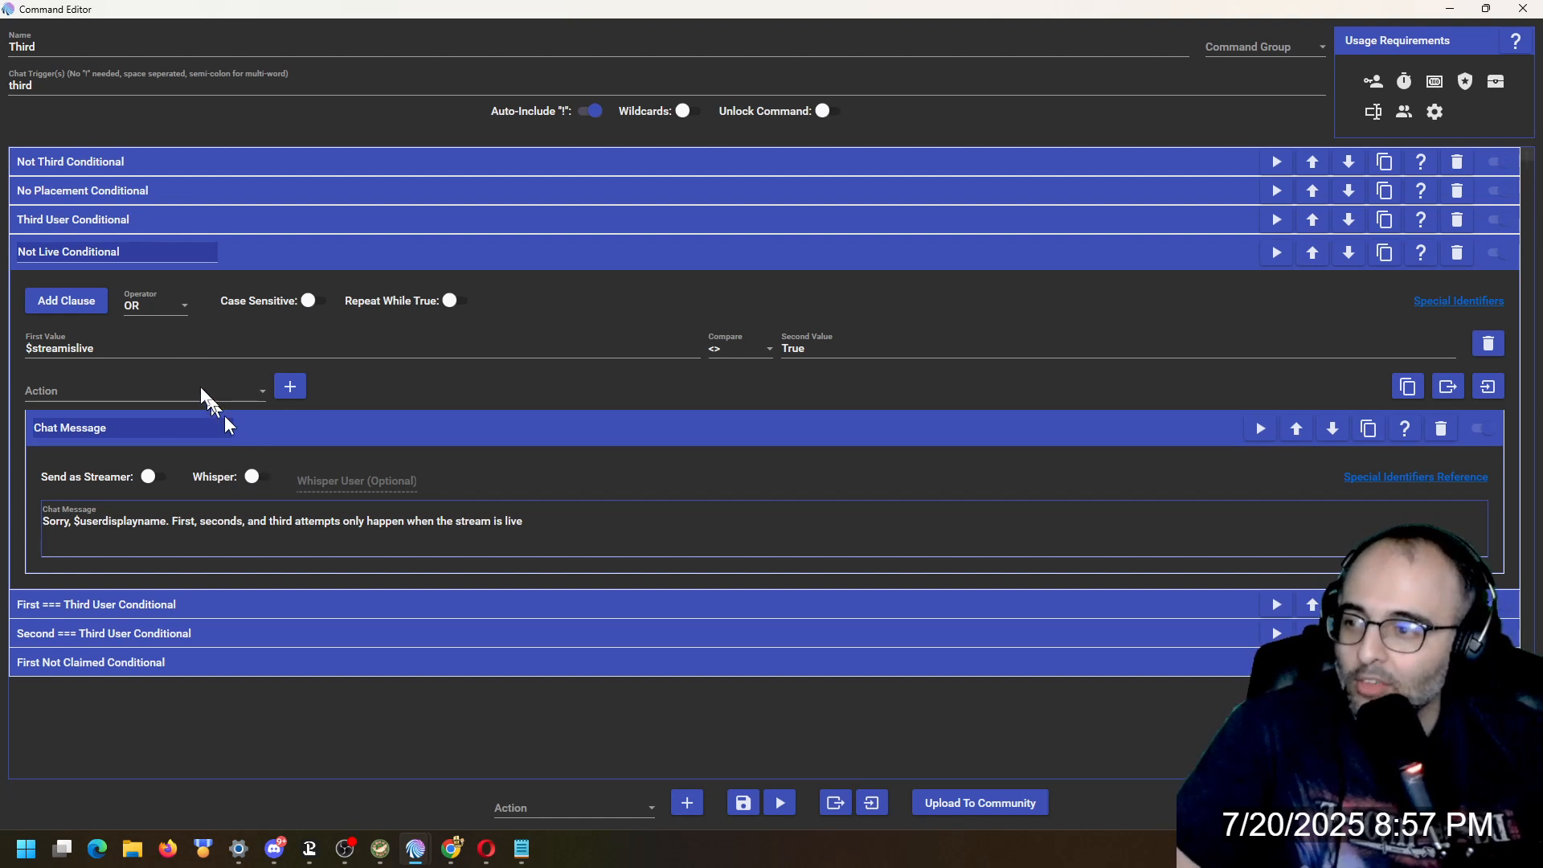
click(238, 250)
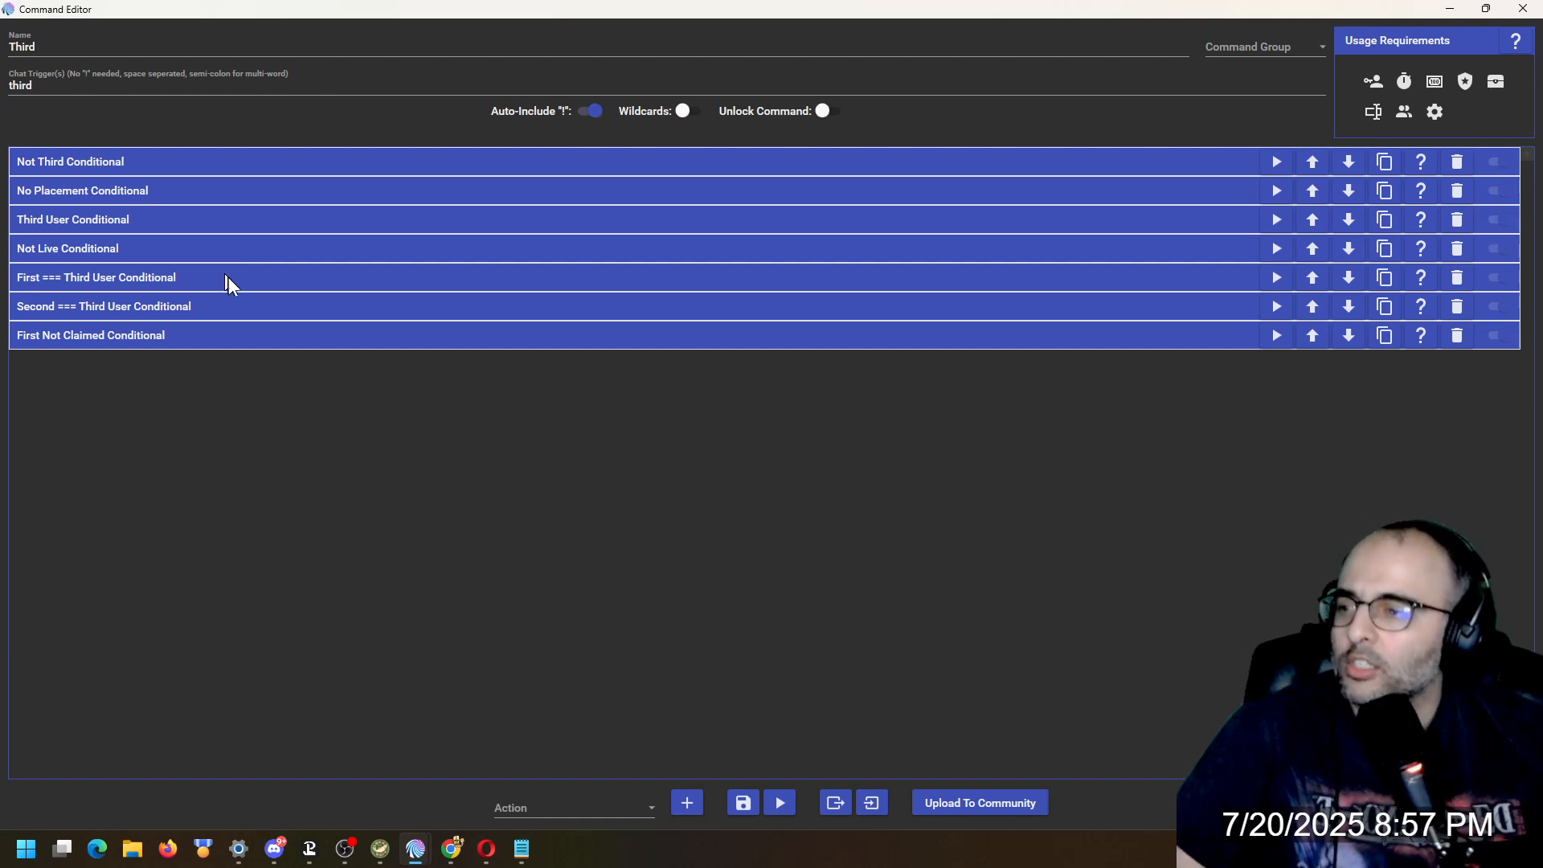
- Review the clauses and chat messages of the First === Third User and Second === Third User Conditionals, collapsing each one
click(132, 278)
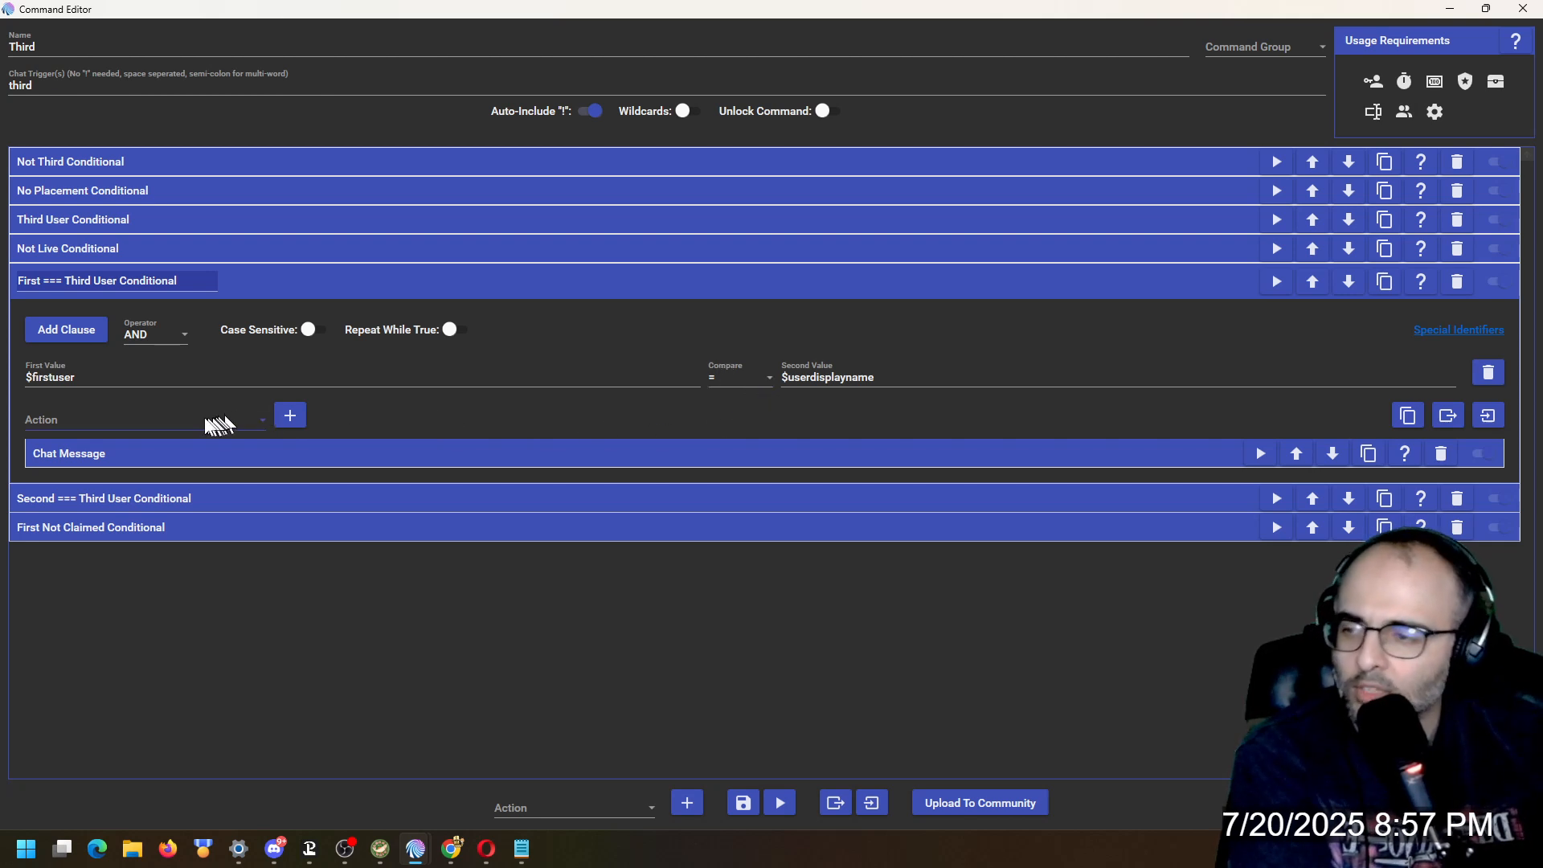
click(206, 454)
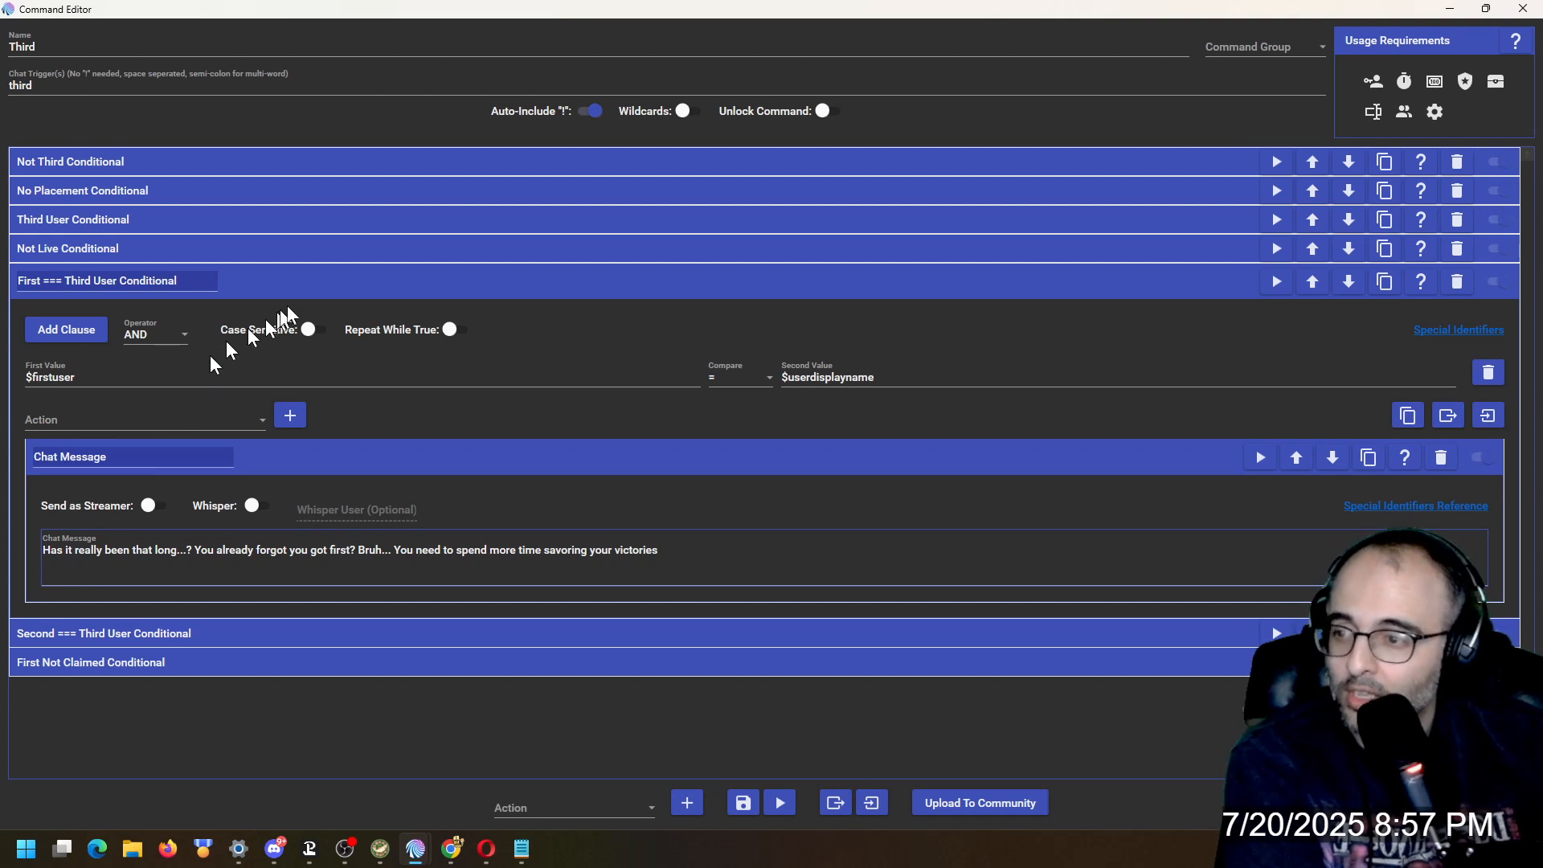
click(308, 281)
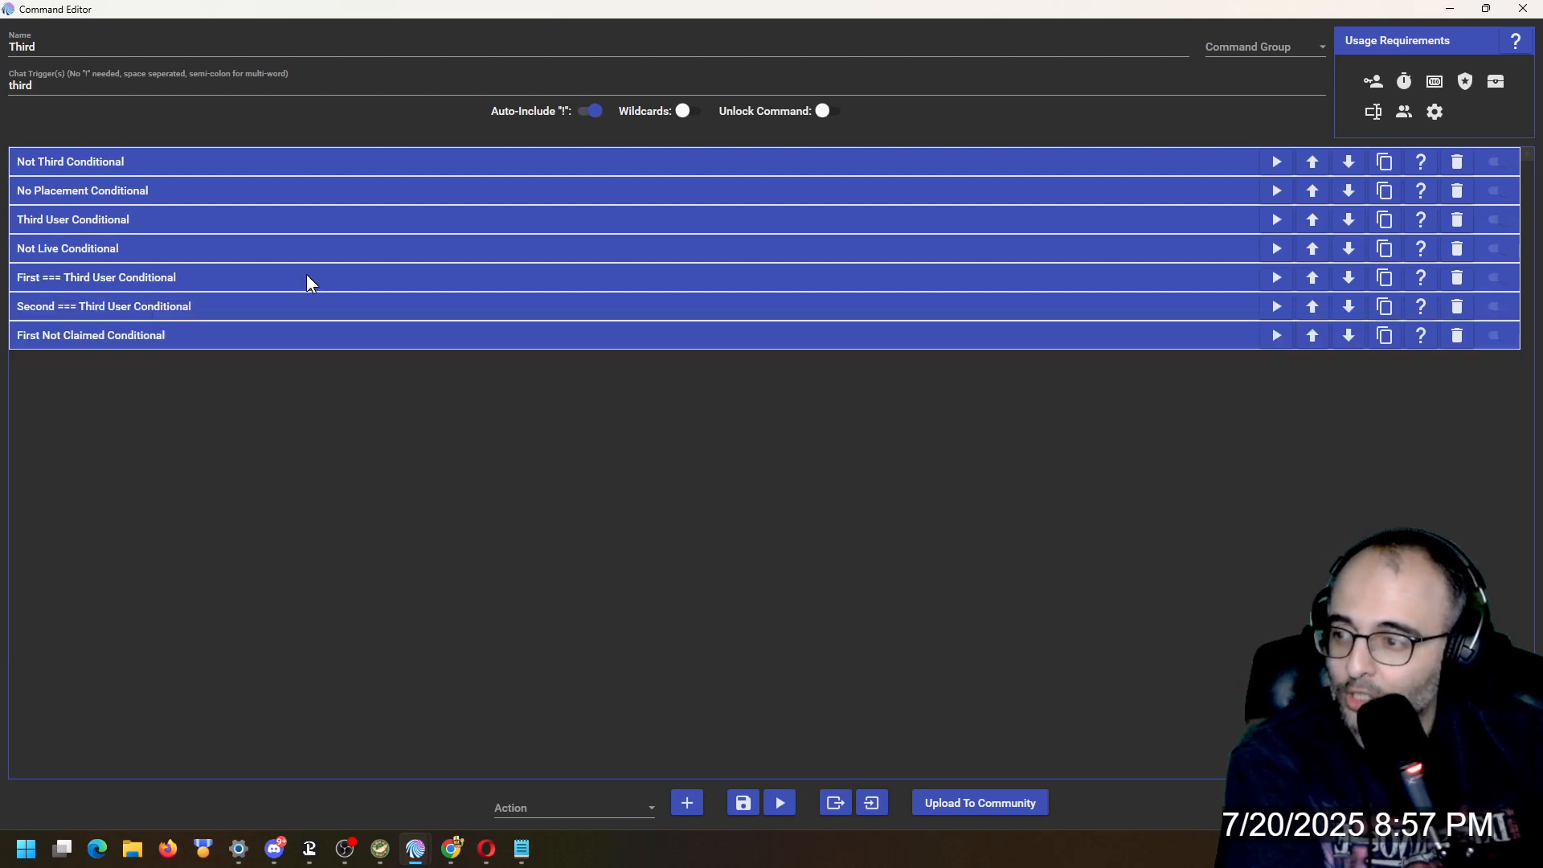
click(73, 312)
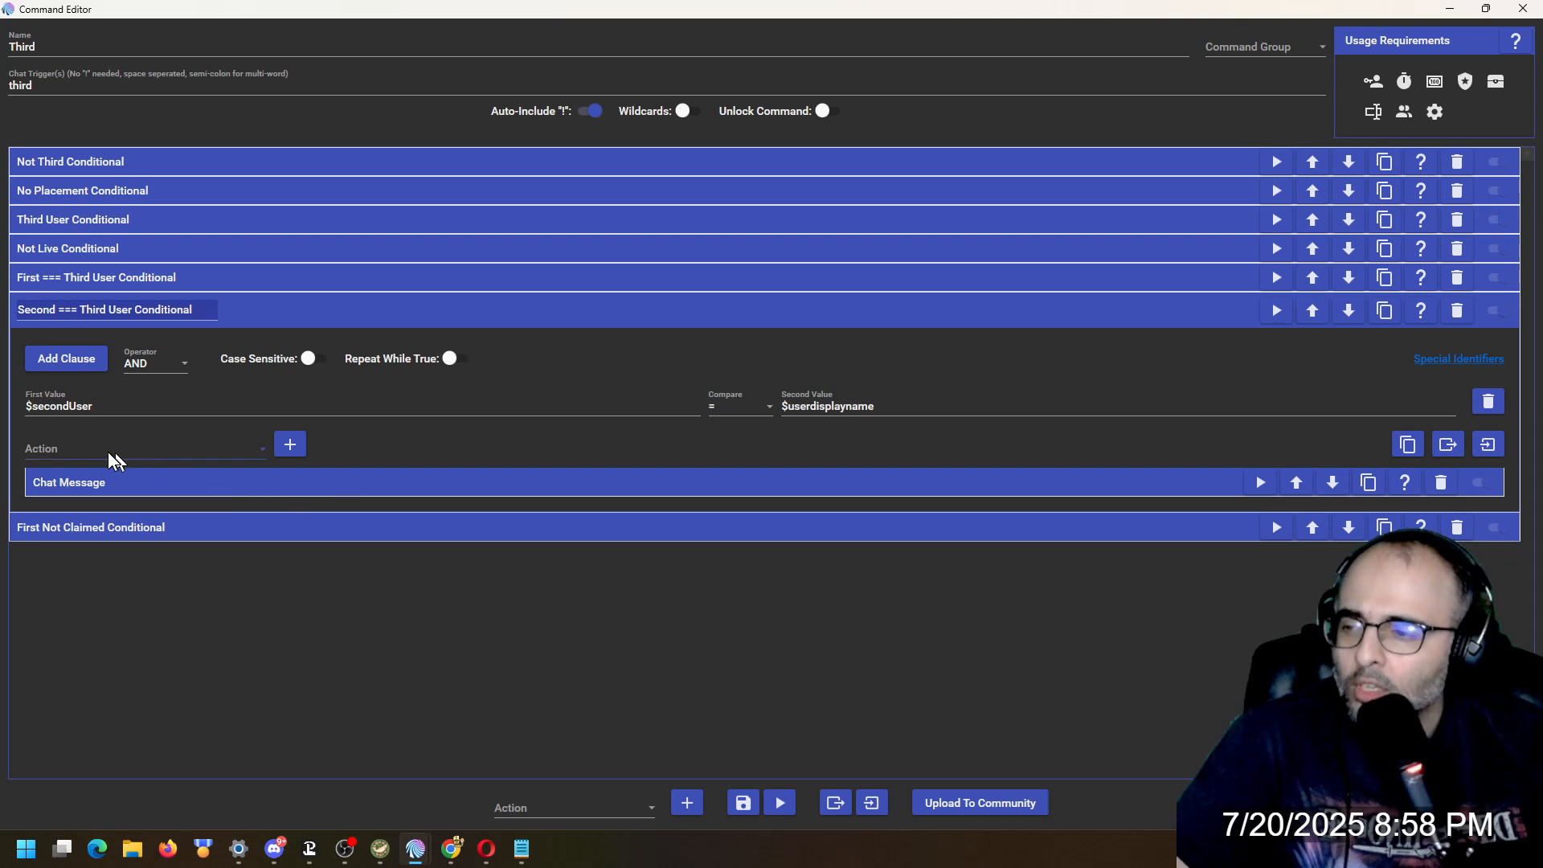
click(129, 478)
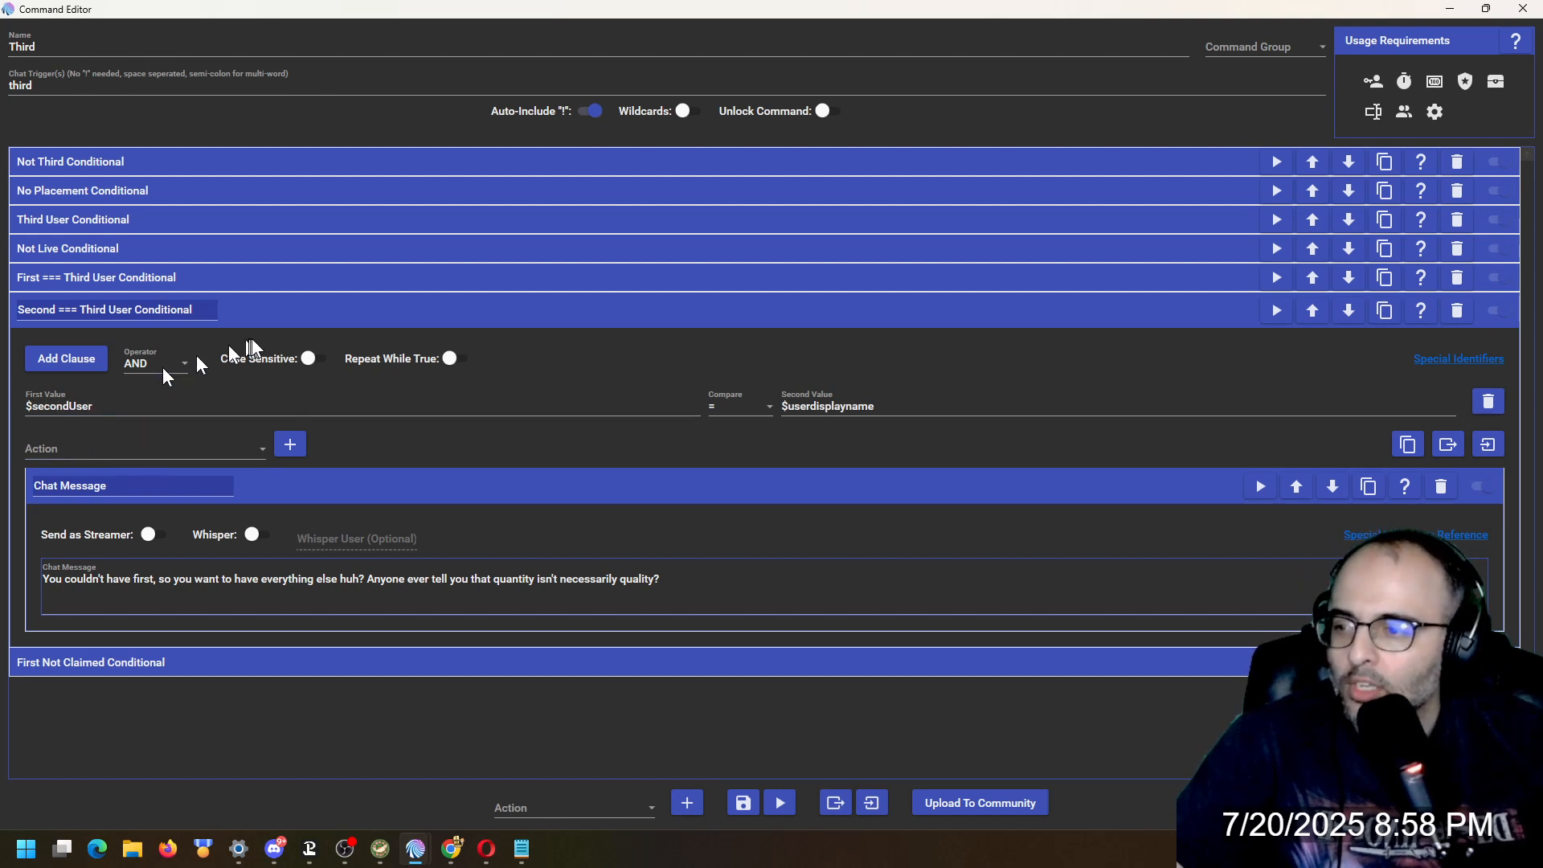
click(244, 318)
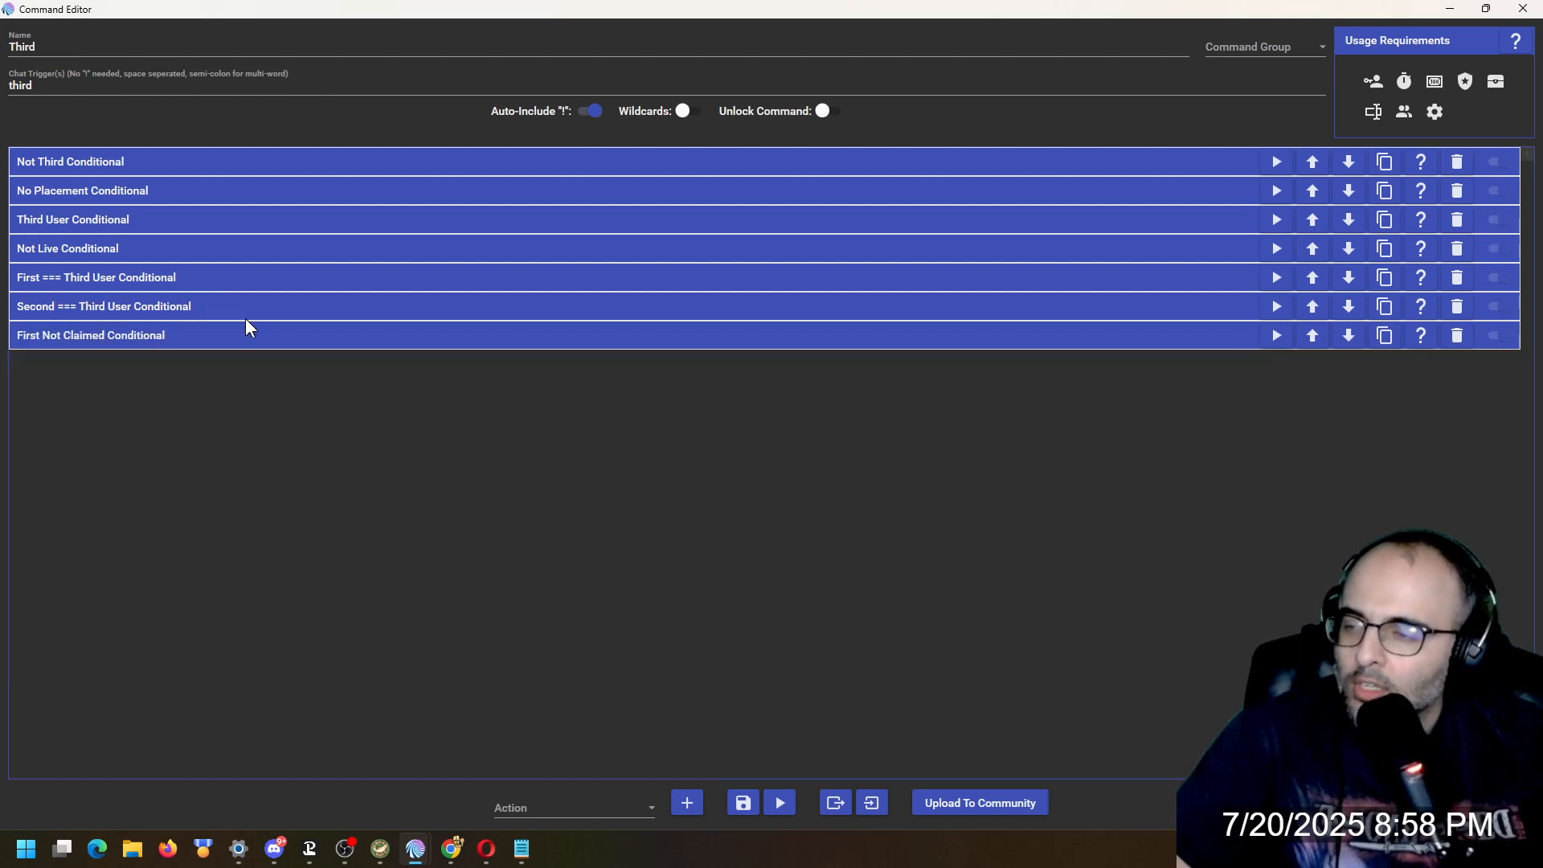
- Review the clauses and chat message of the First Not Claimed Conditional, and save the Third command
click(167, 334)
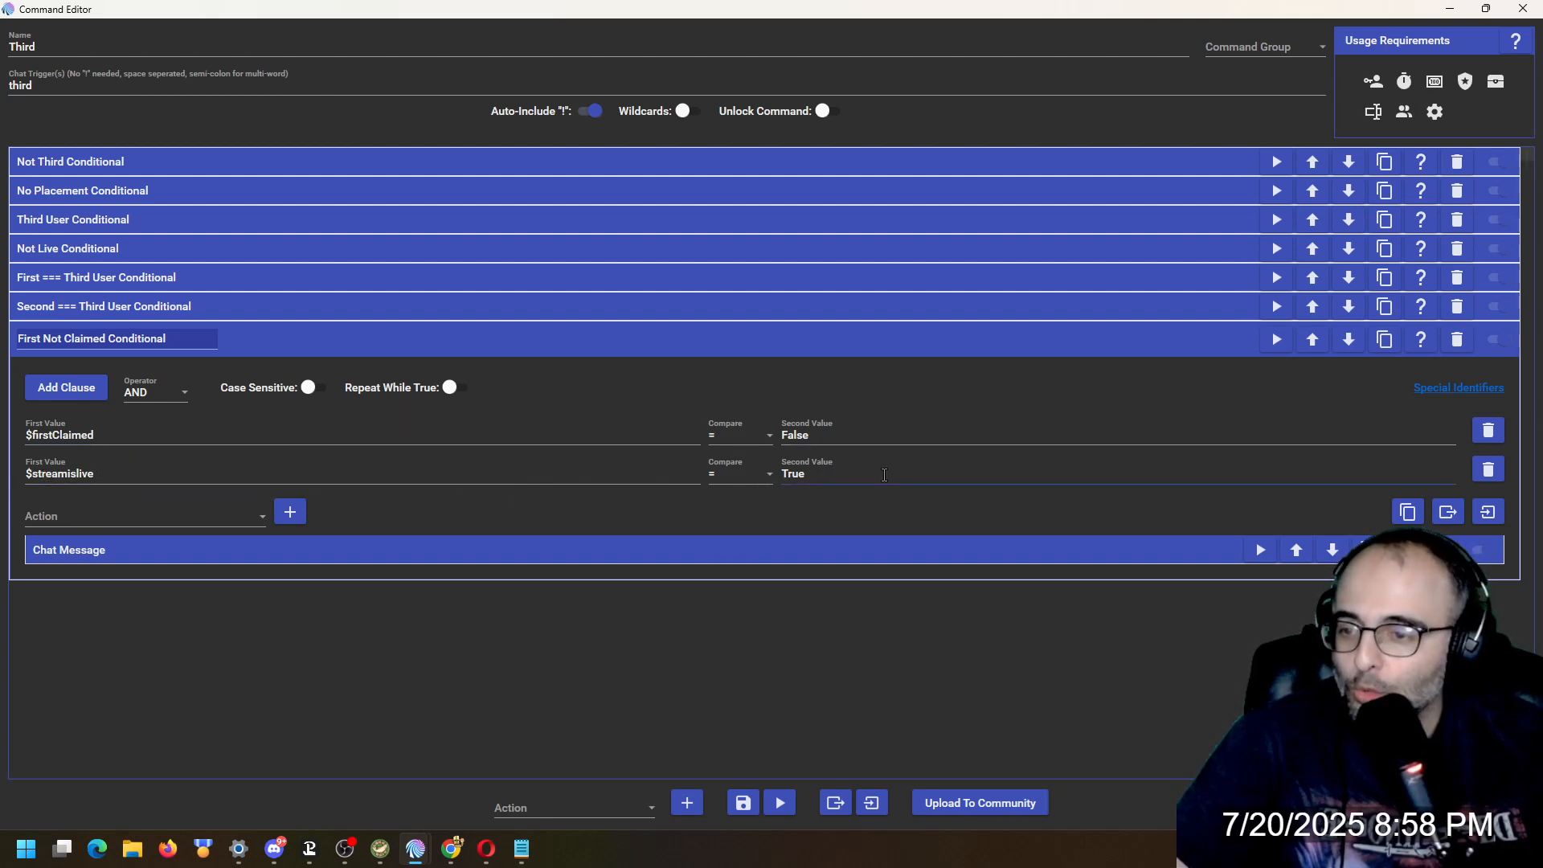
click(164, 550)
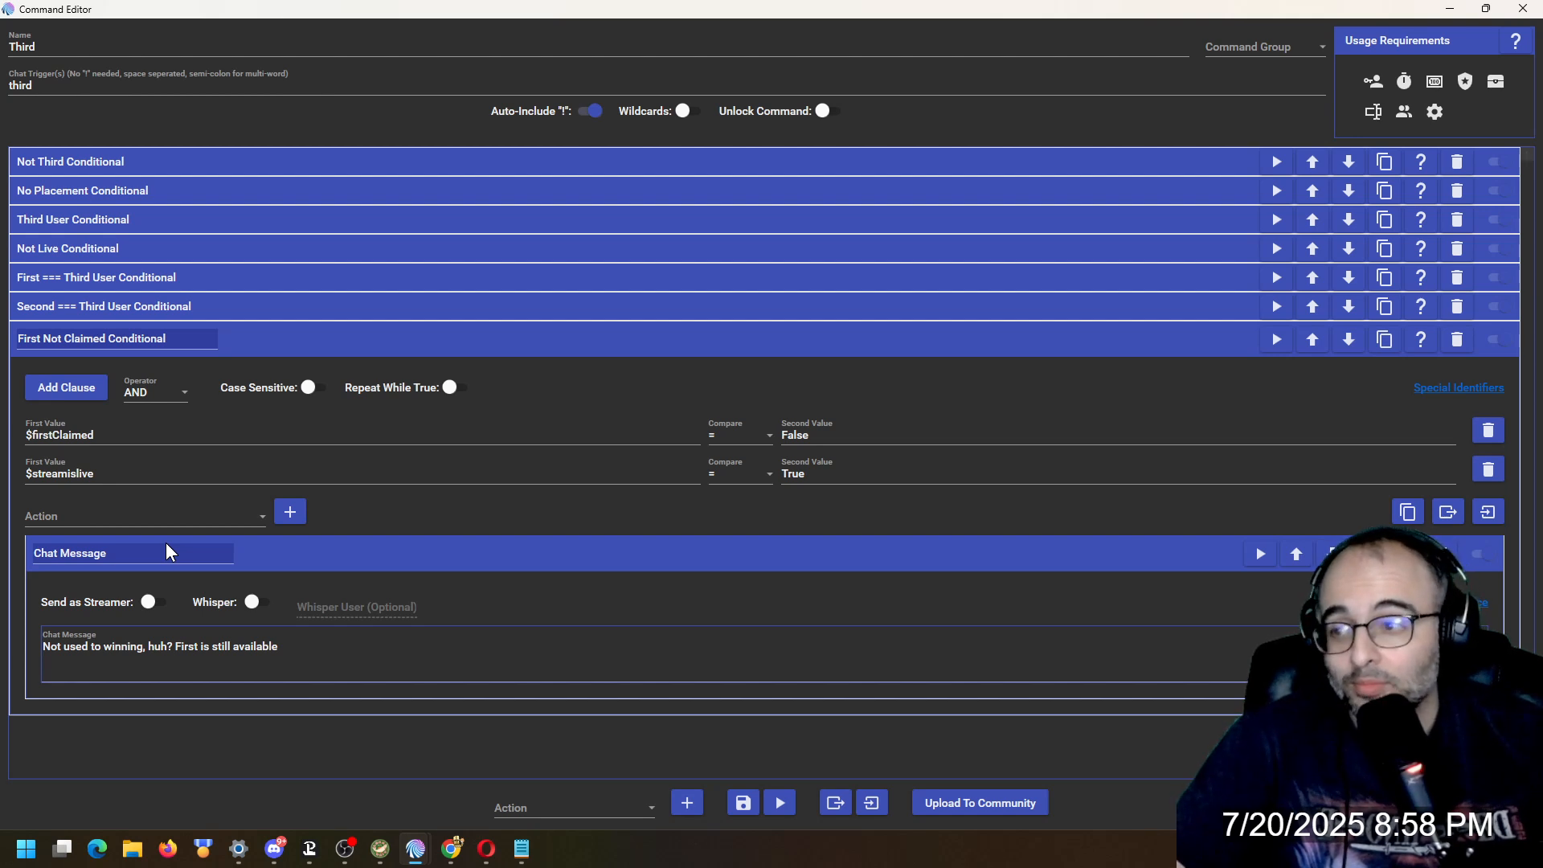
click(263, 339)
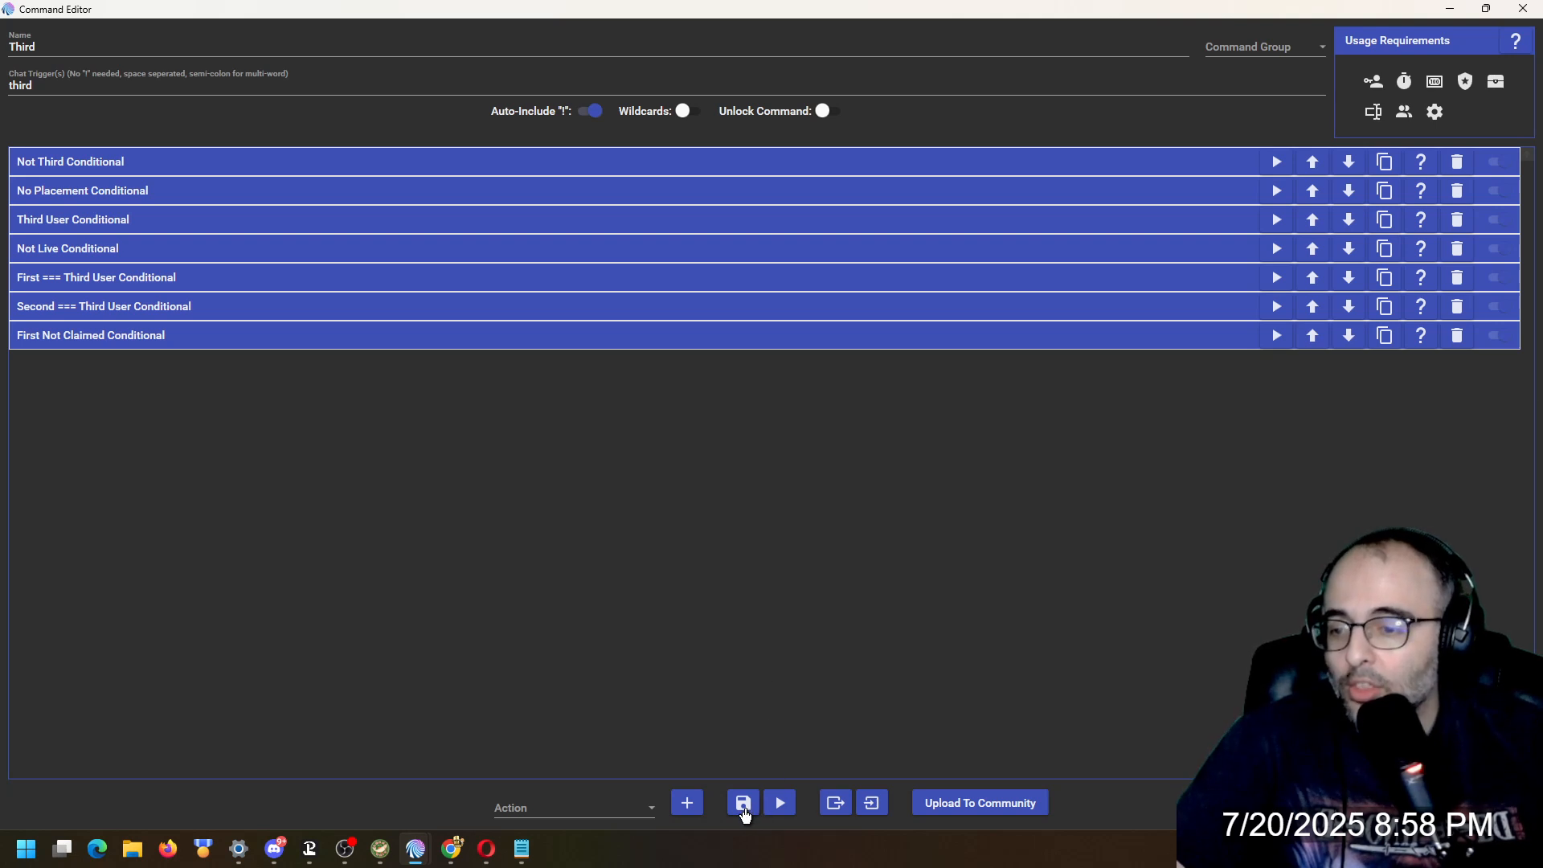
click(744, 813)
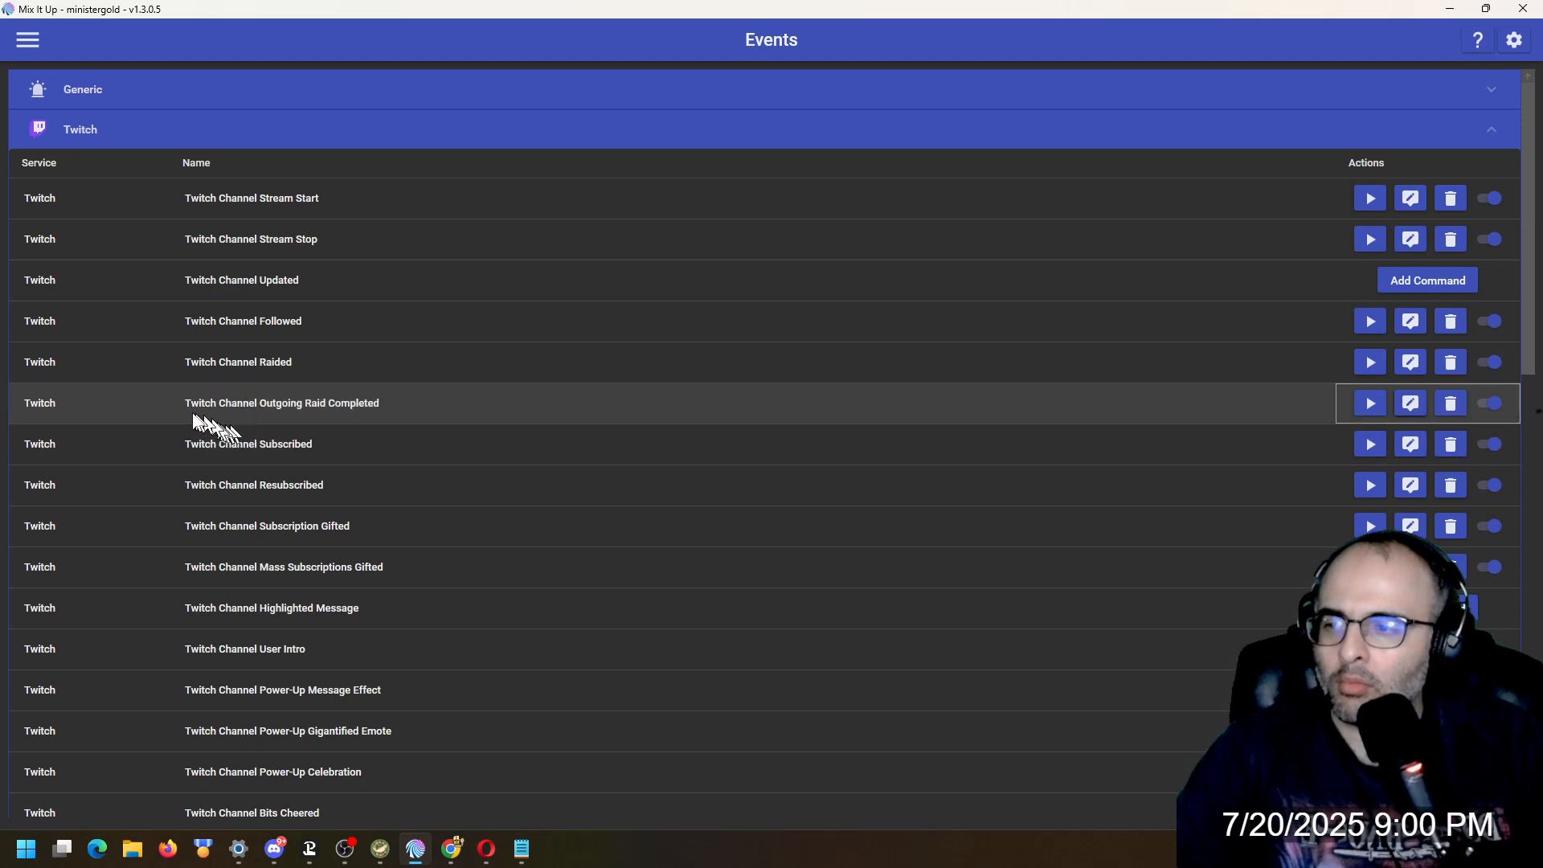
- Open the command of the Twitch Channel Outgoing Raid Completed event and review its Reset First Claimed action
click(321, 406)
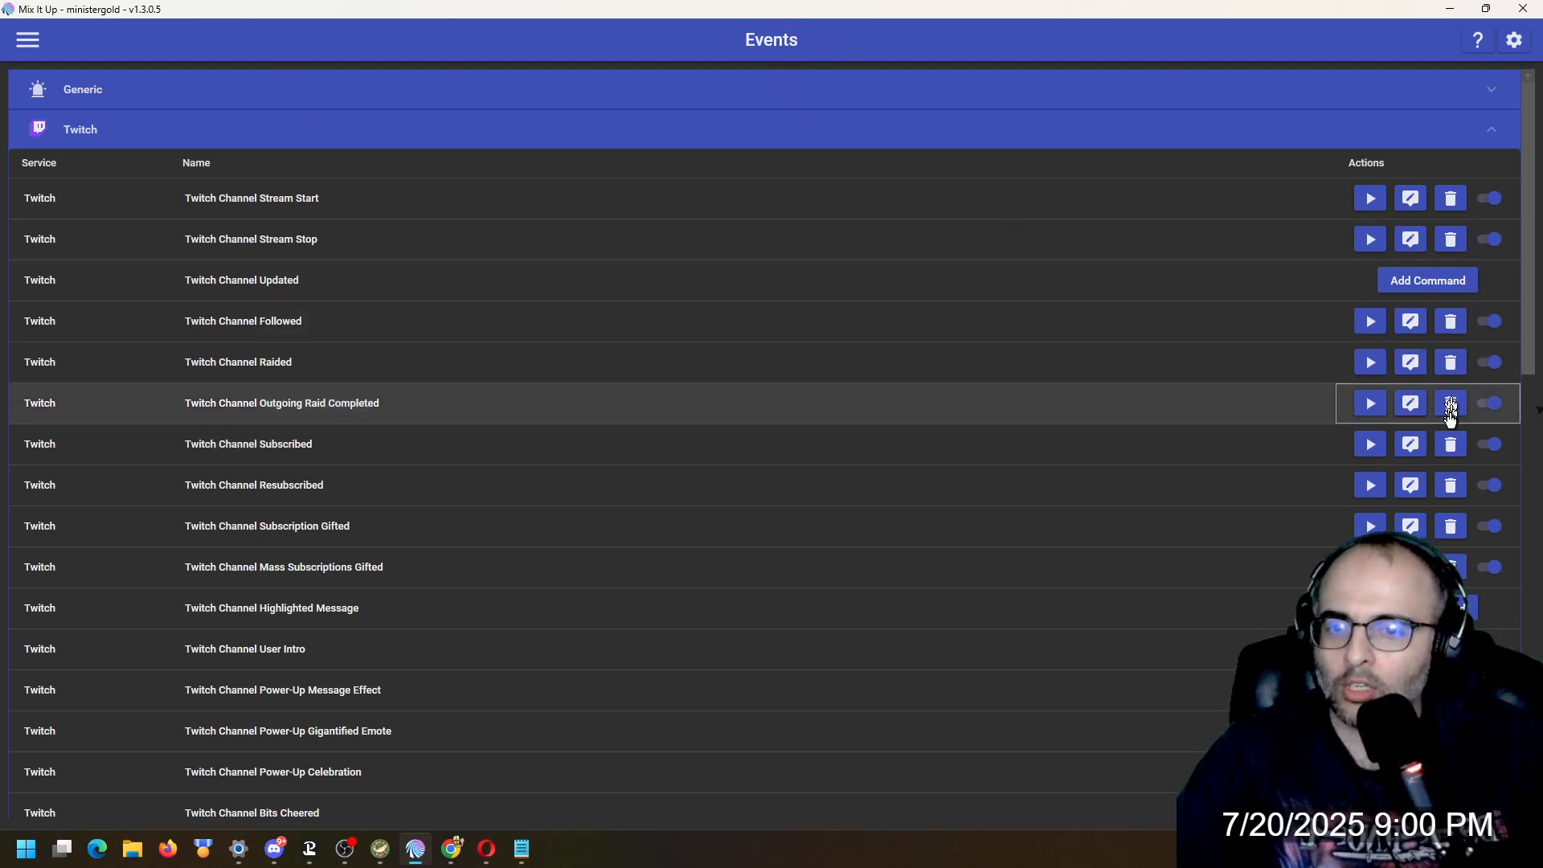
click(1411, 406)
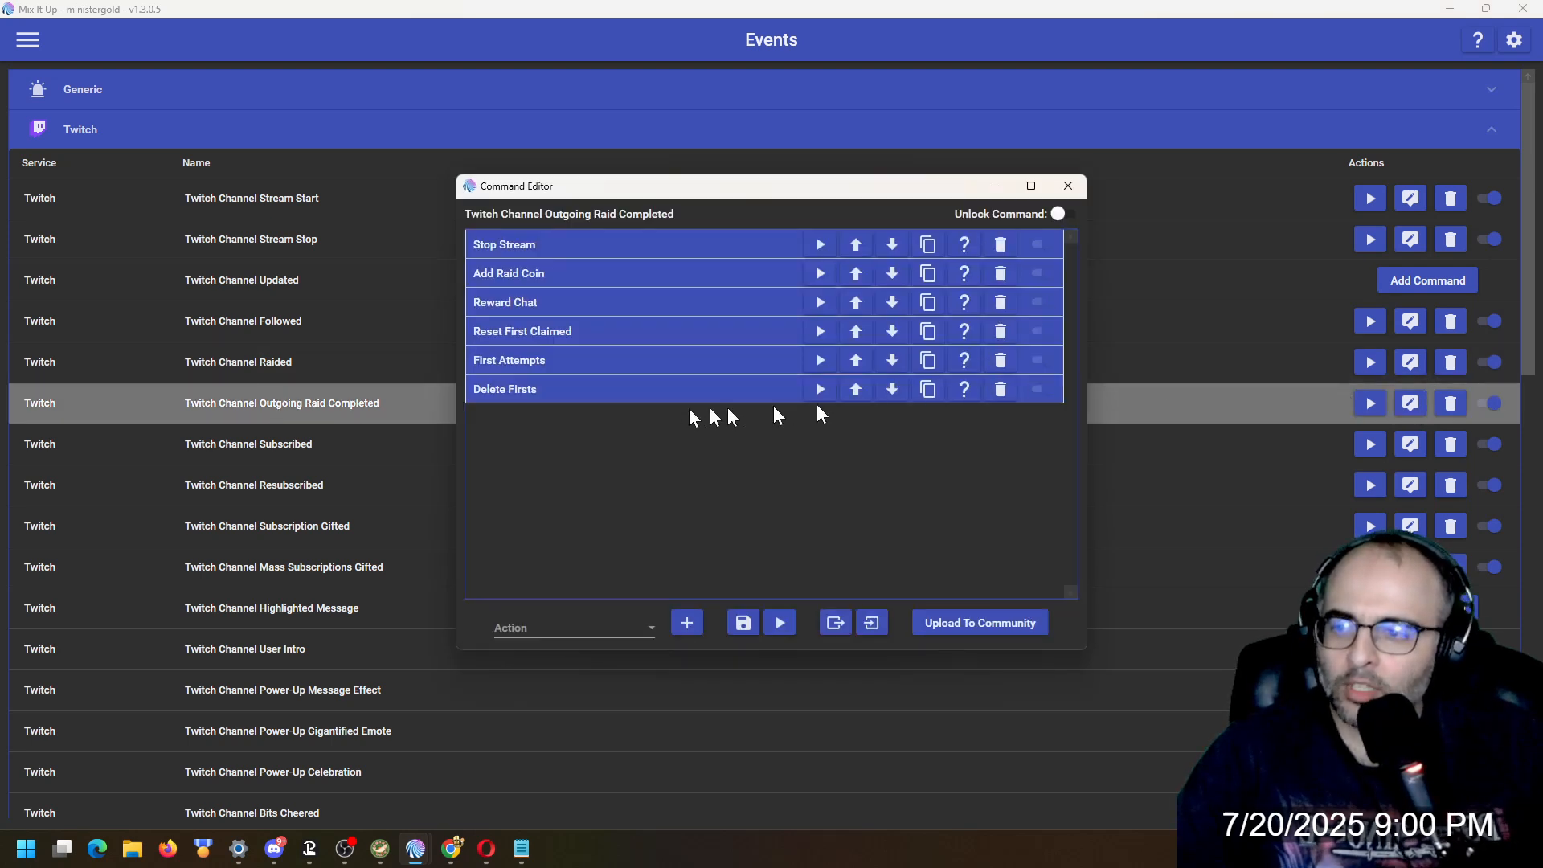
click(568, 331)
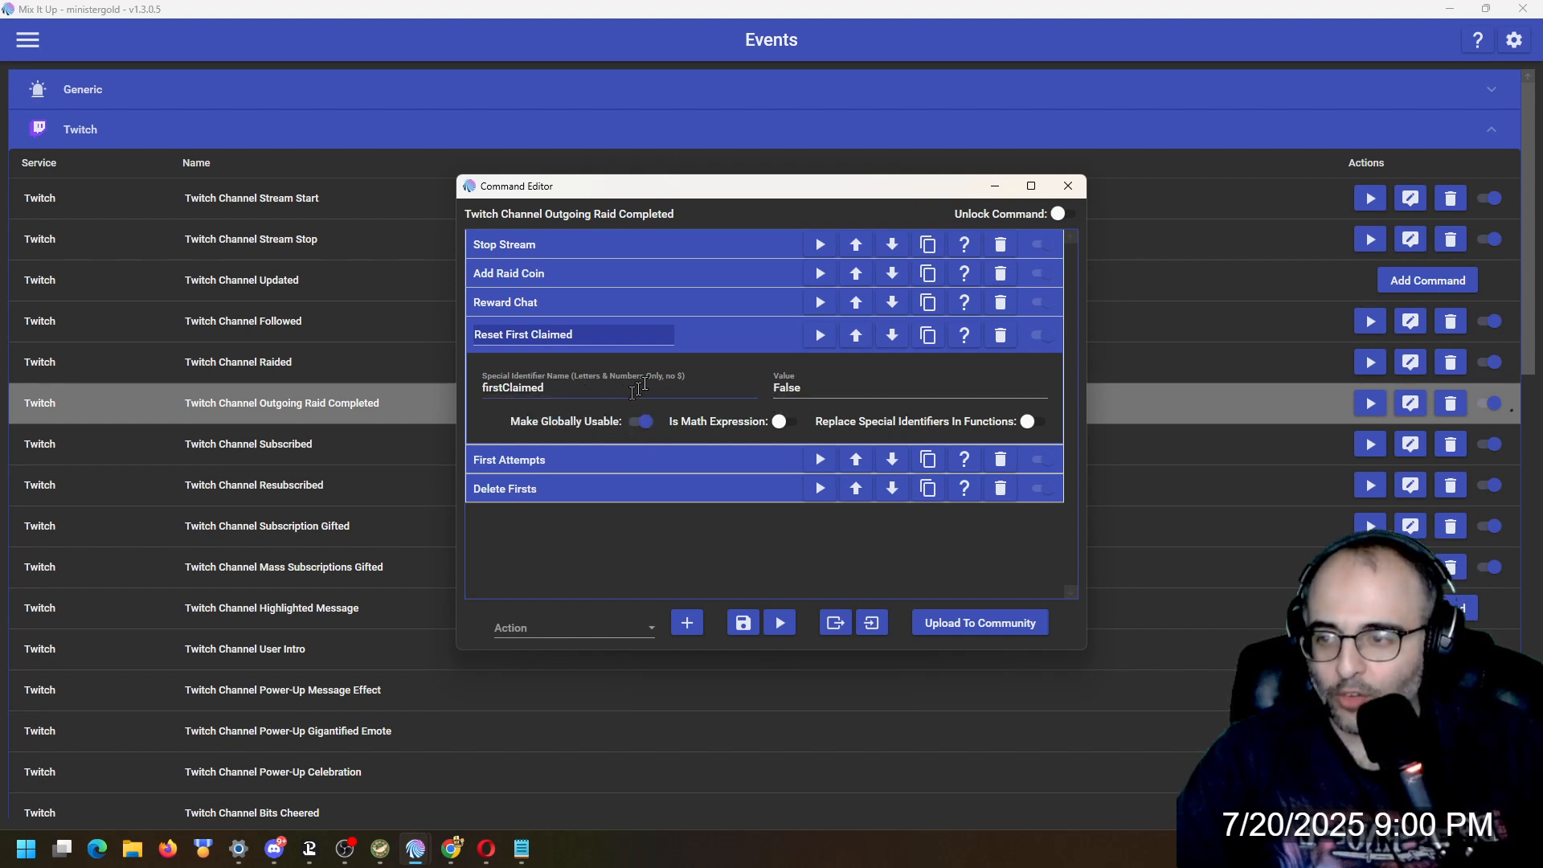
click(675, 334)
- Review the First Attempts action's file operation, path and special identifier, and find the File (Read & Write) action type among the available actions
click(642, 359)
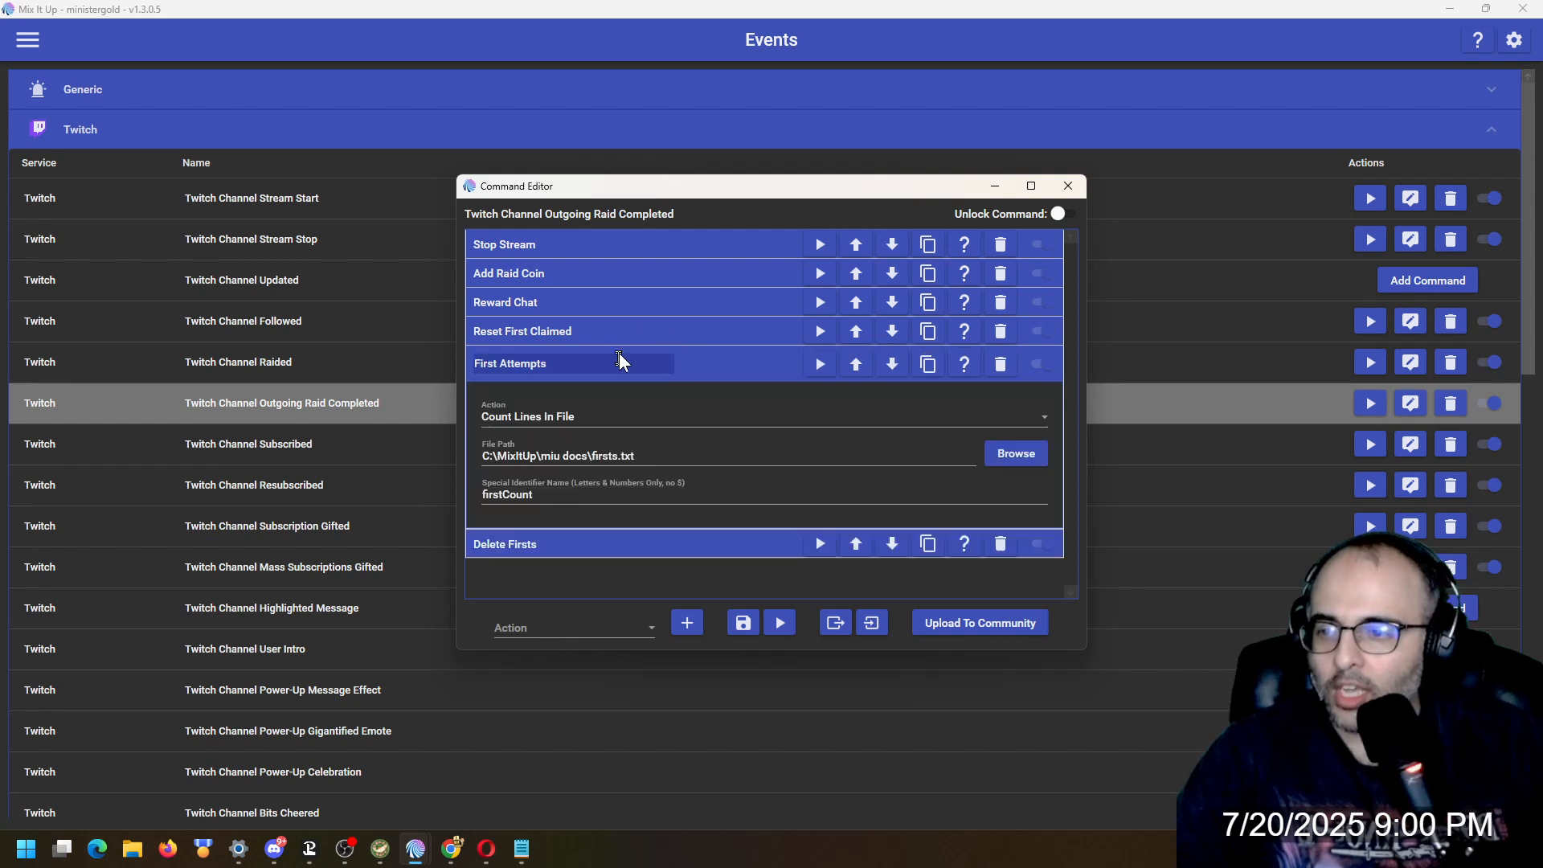
click(581, 635)
scroll(584, 531, down, 1)
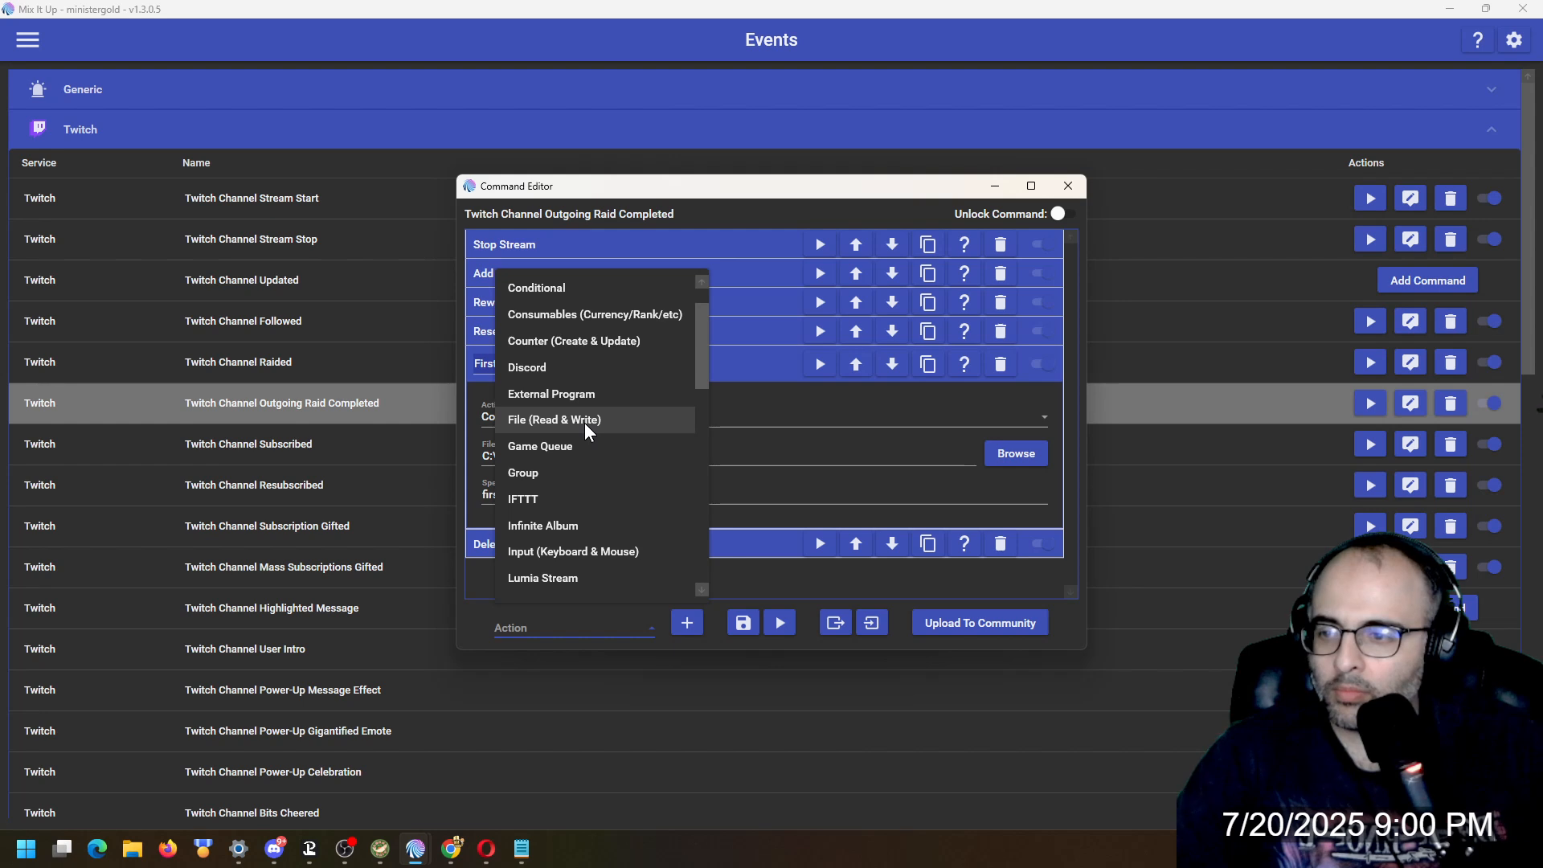
click(728, 361)
click(729, 358)
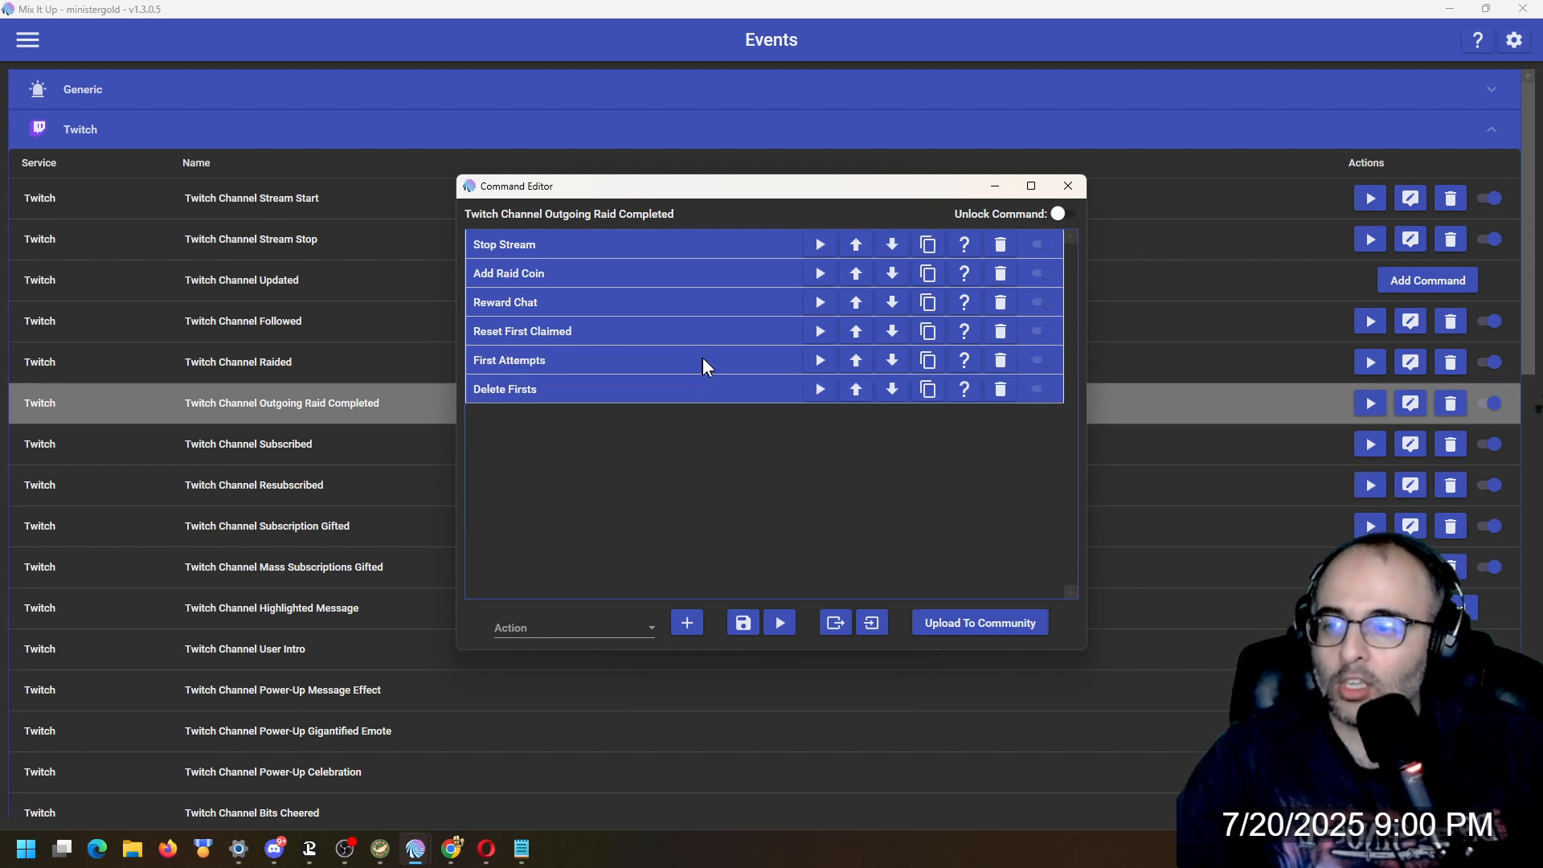
- Review the Delete Firsts action's repeat amount and nested File (Read & Write) settings, and close the raid event's command without saving
click(624, 384)
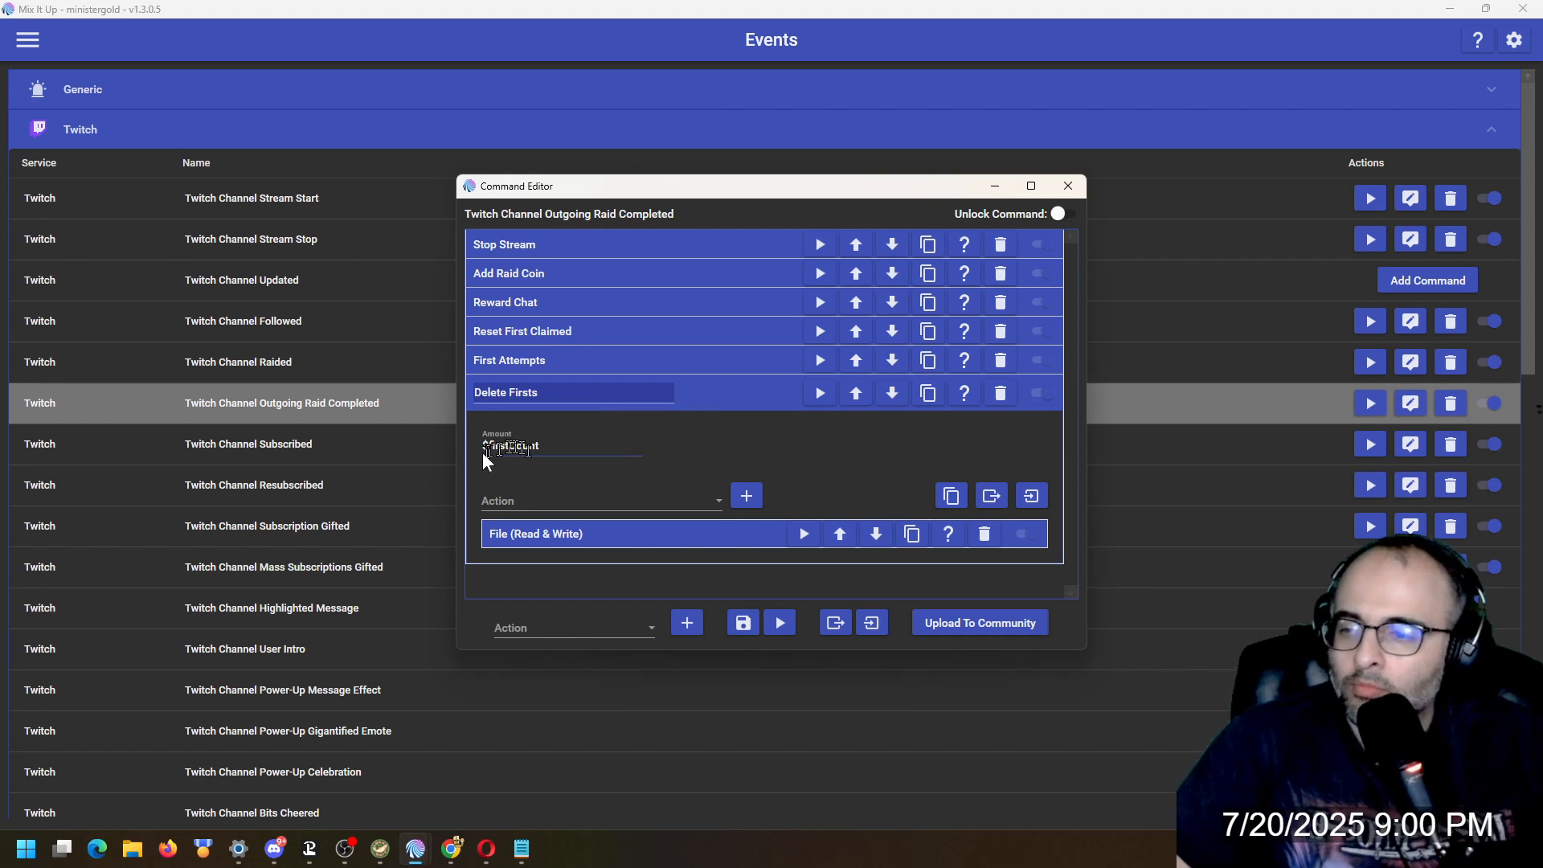
click(570, 534)
scroll(575, 530, down, 3)
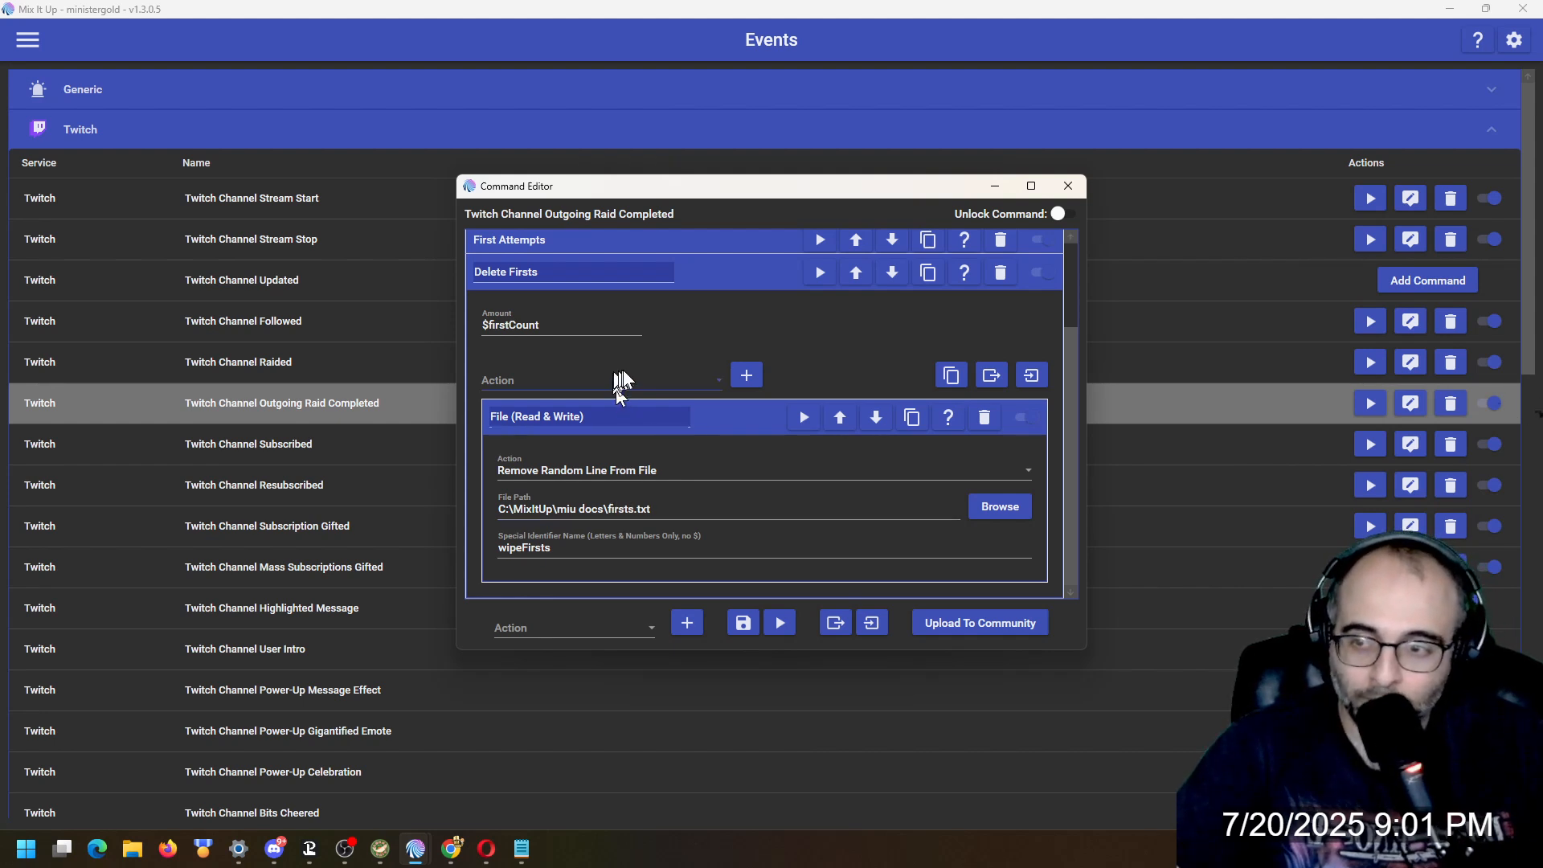
click(692, 281)
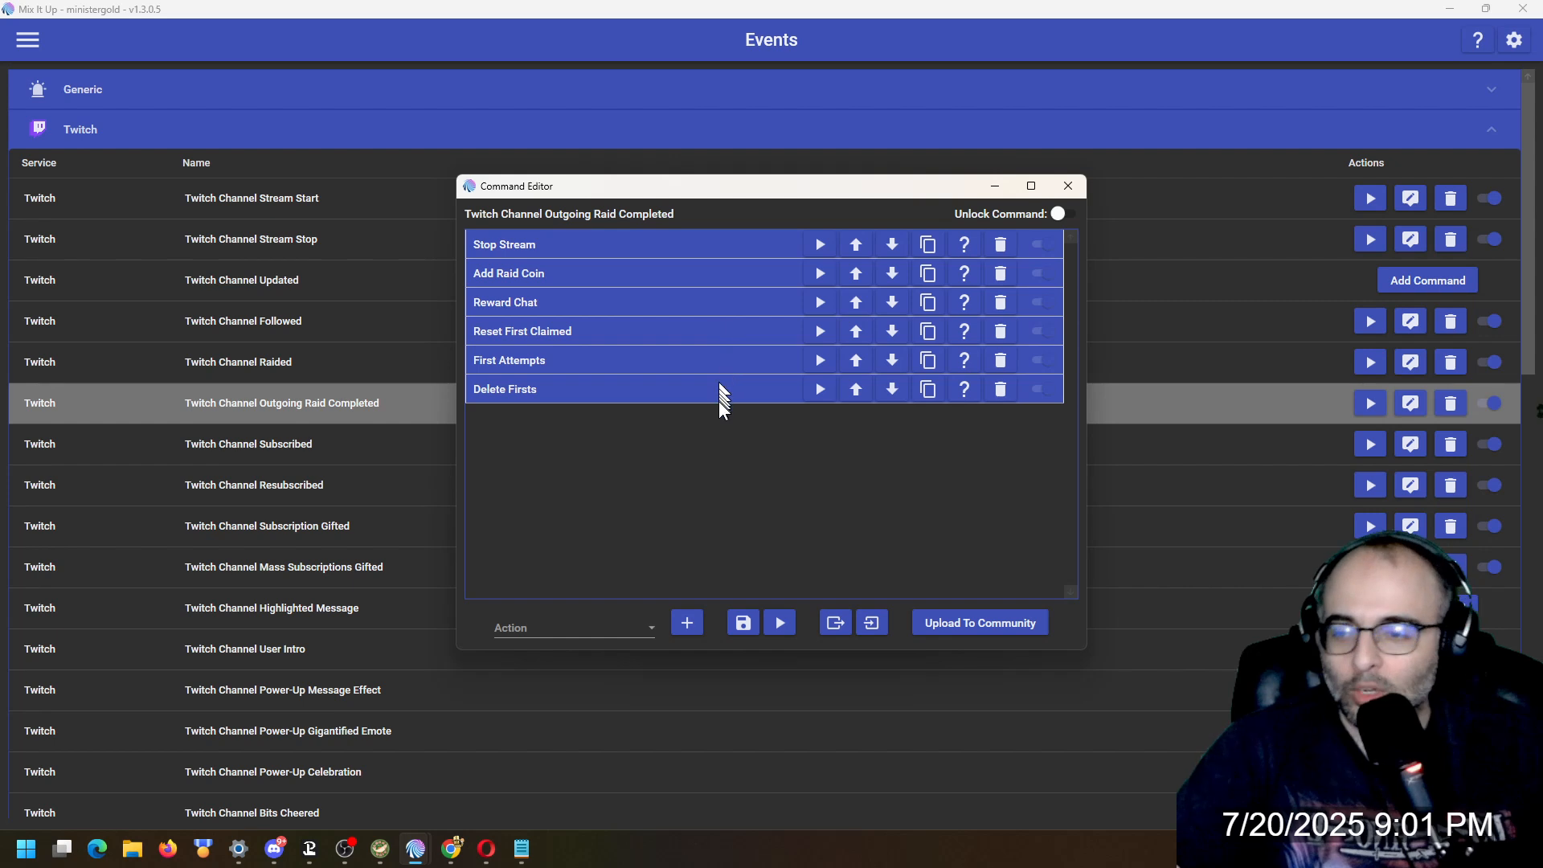
click(1068, 185)
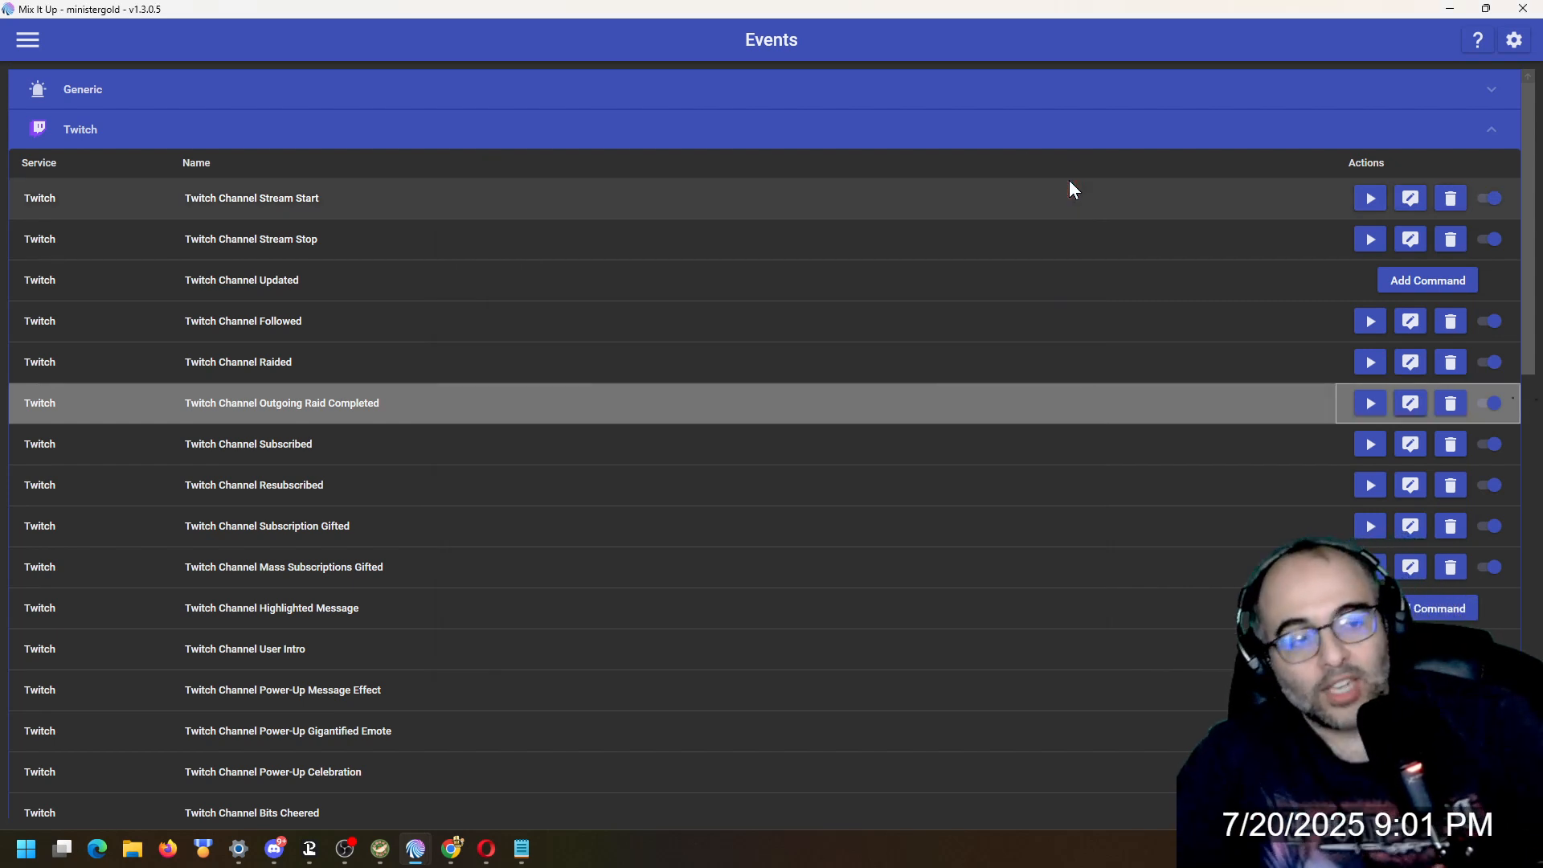